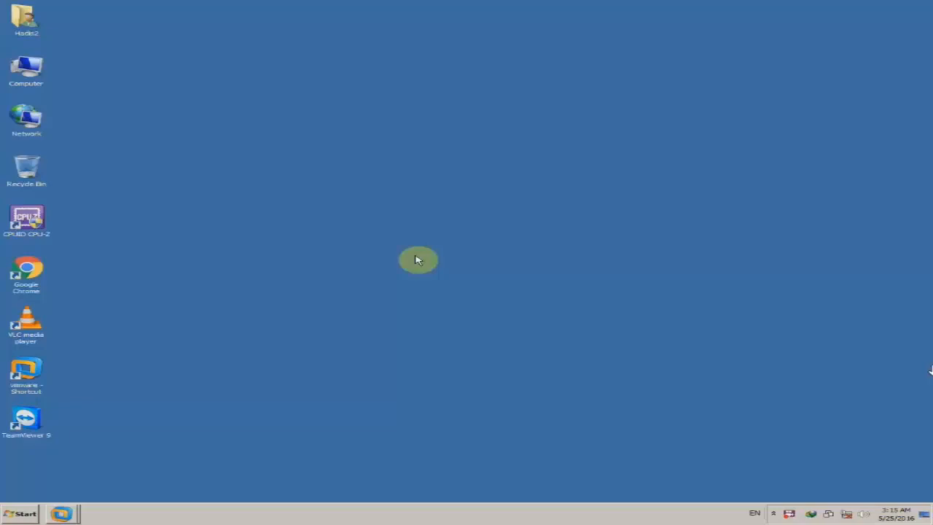
# - Refresh the desktop and review the computer's system properties
pyautogui.rightClick(460, 232)
pyautogui.click(502, 254)
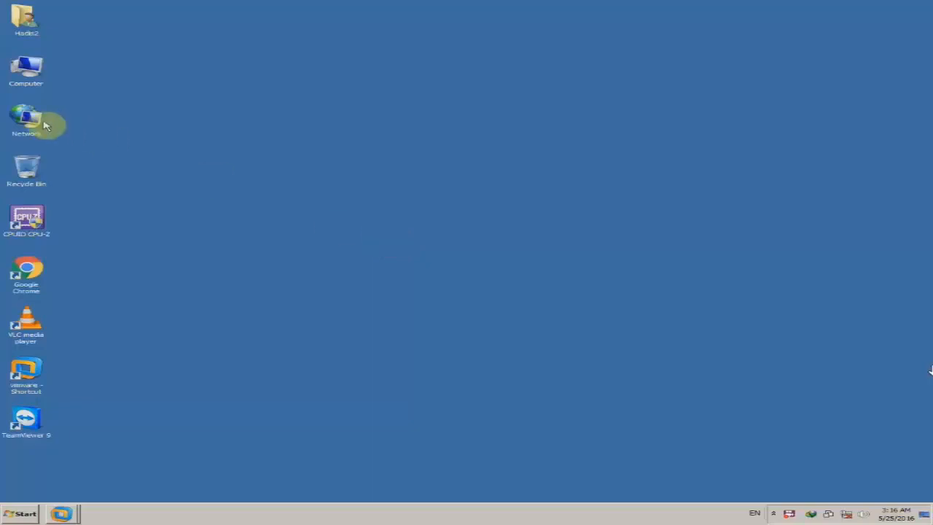
pyautogui.rightClick(33, 70)
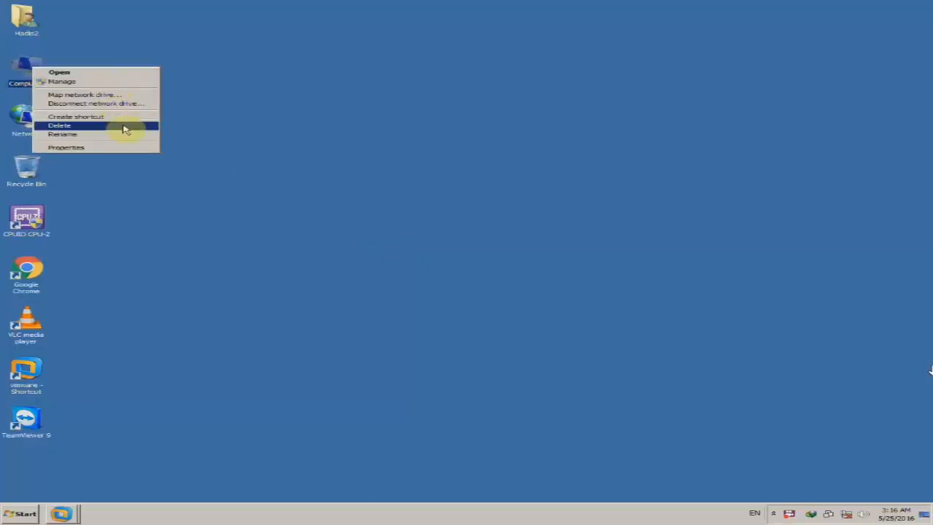
pyautogui.click(125, 147)
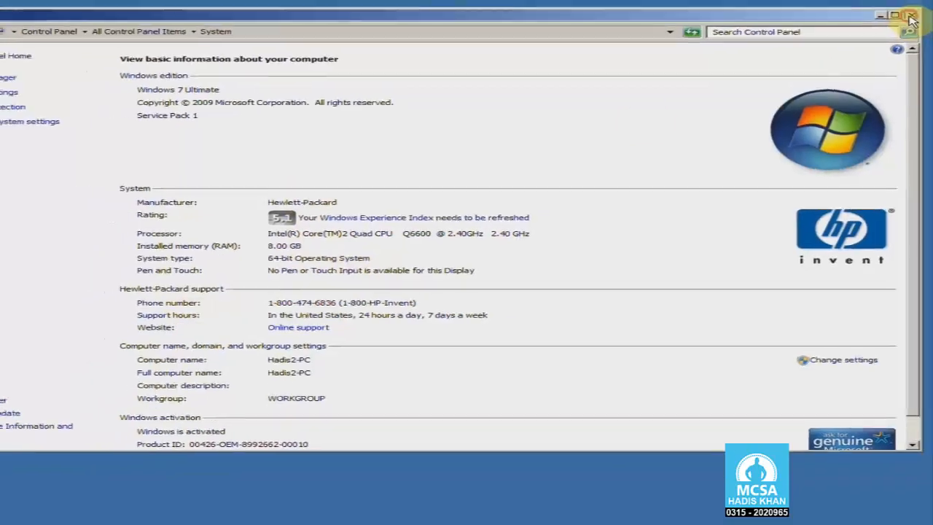
pyautogui.click(911, 16)
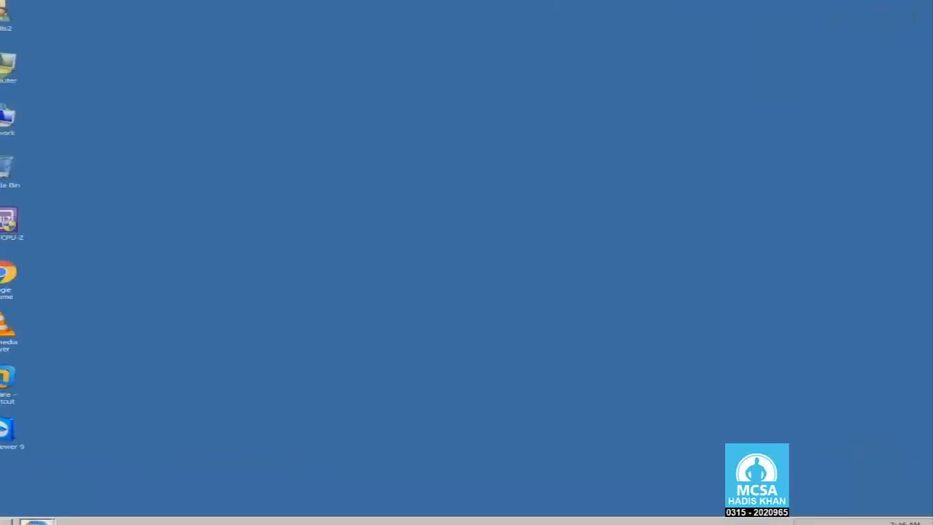
# - Open Computer and inspect Local Disk (D:) and its Win 7 folder
pyautogui.doubleClick(29, 70)
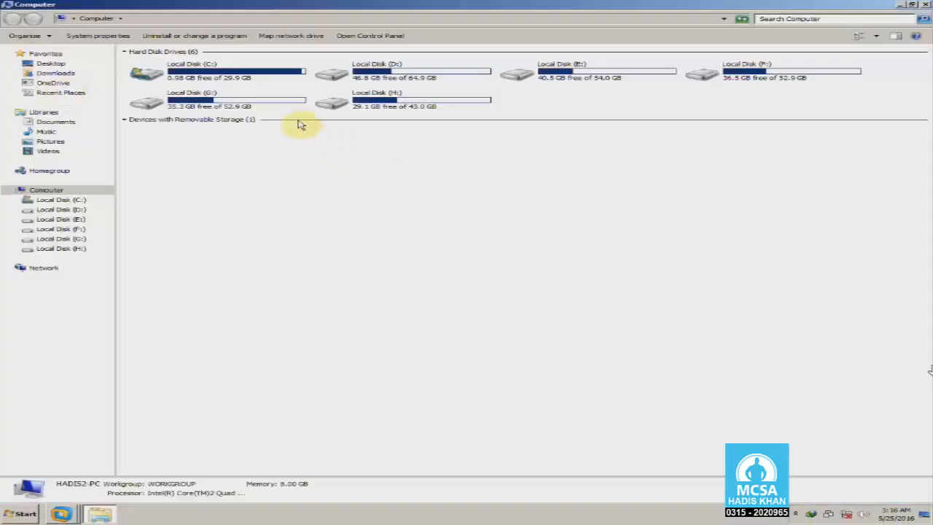
pyautogui.click(248, 82)
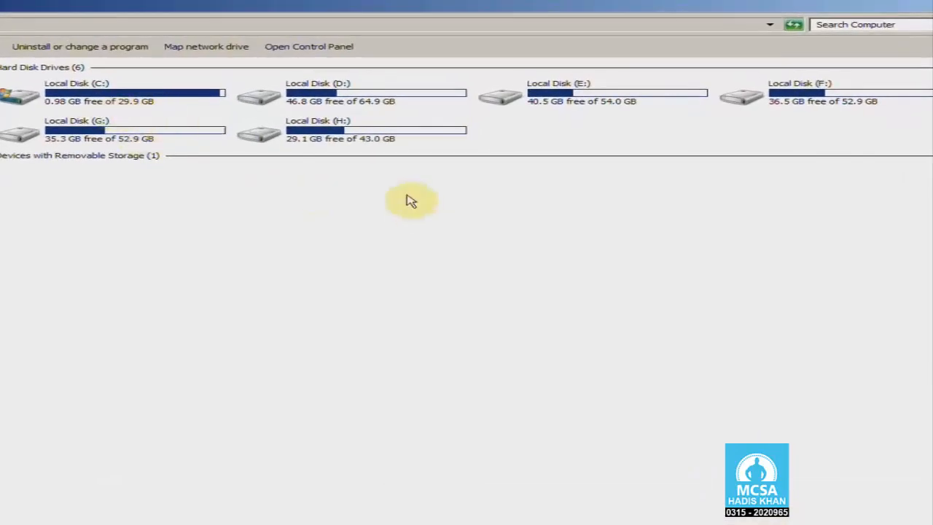
pyautogui.doubleClick(384, 106)
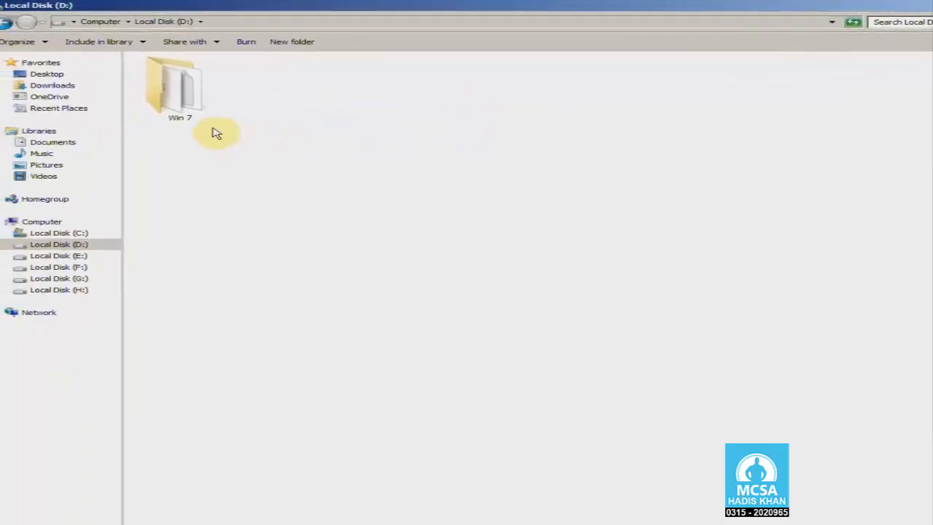
pyautogui.click(202, 121)
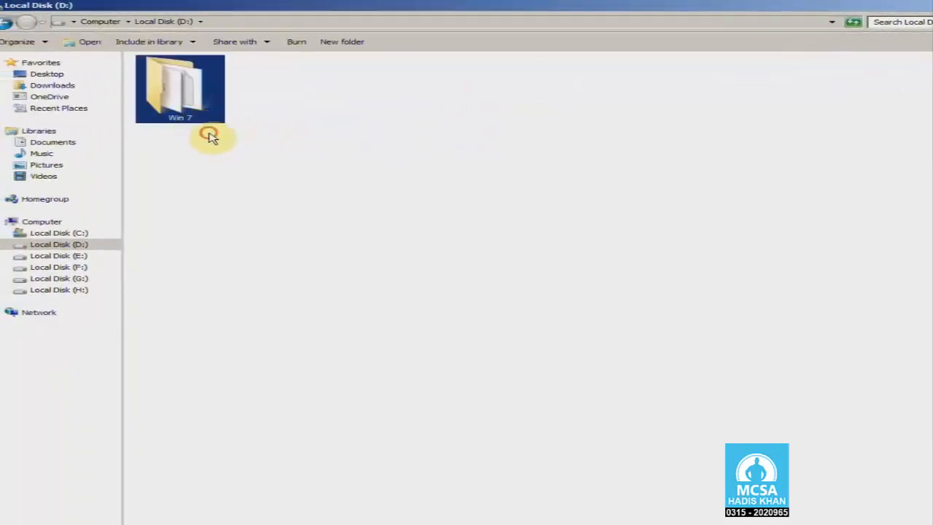
pyautogui.click(208, 138)
pyautogui.doubleClick(169, 92)
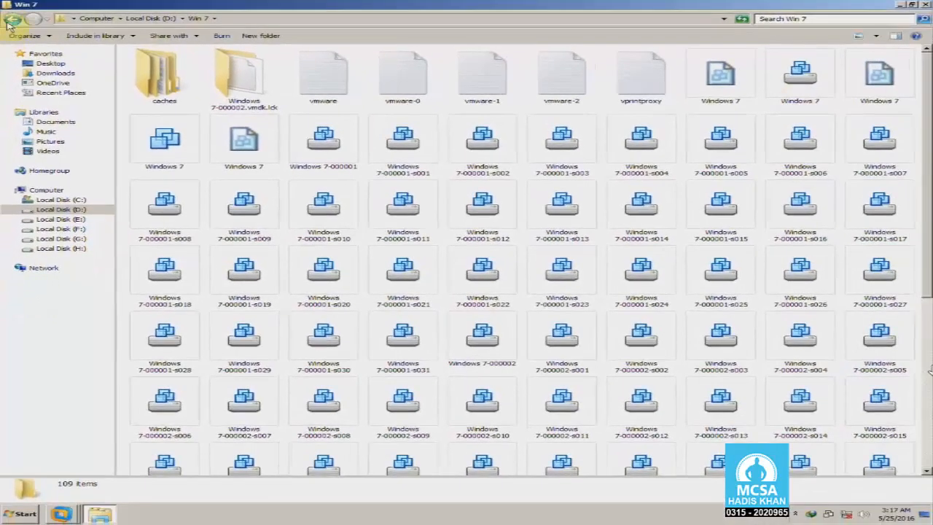
pyautogui.click(8, 21)
pyautogui.click(7, 21)
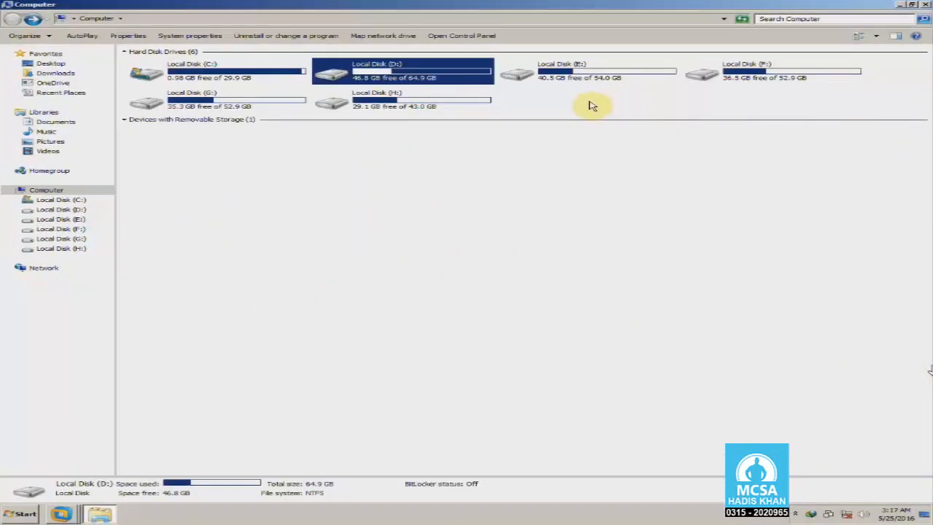
# - Check Local Disk (E:), then the Windows Server 2008 and Windows Server 2012 -2 folders on F:
pyautogui.doubleClick(572, 85)
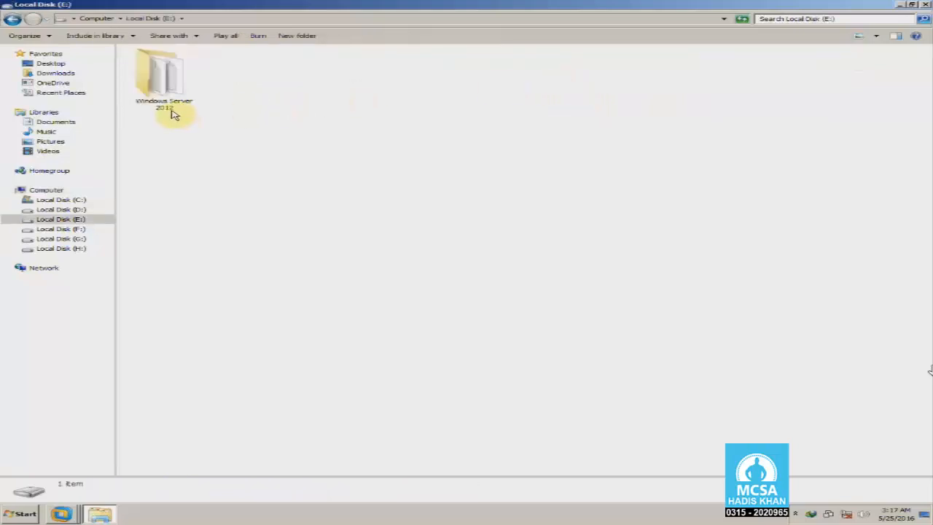
pyautogui.click(12, 18)
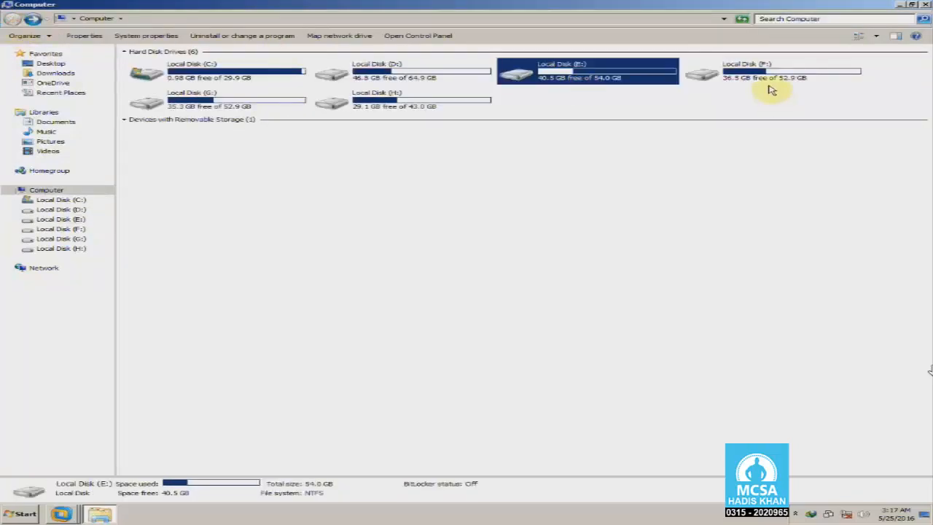
pyautogui.doubleClick(771, 88)
pyautogui.click(167, 106)
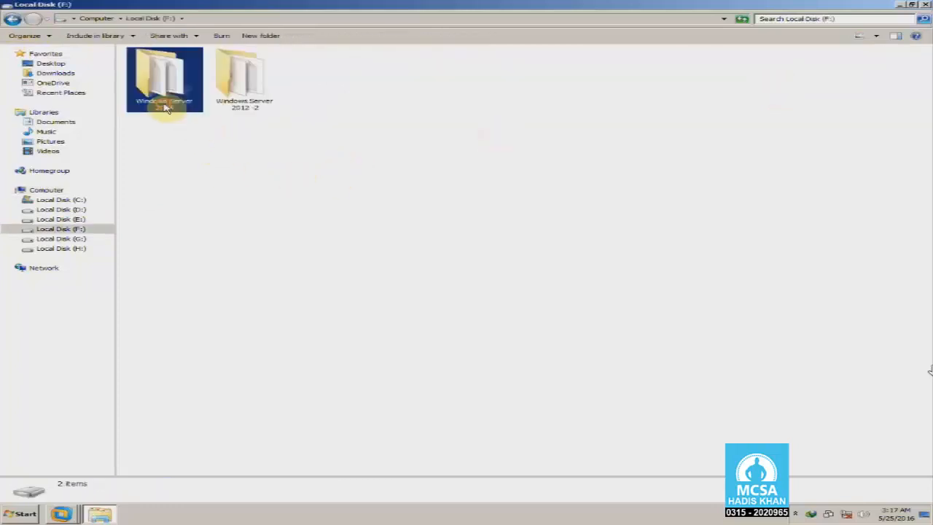
pyautogui.click(250, 130)
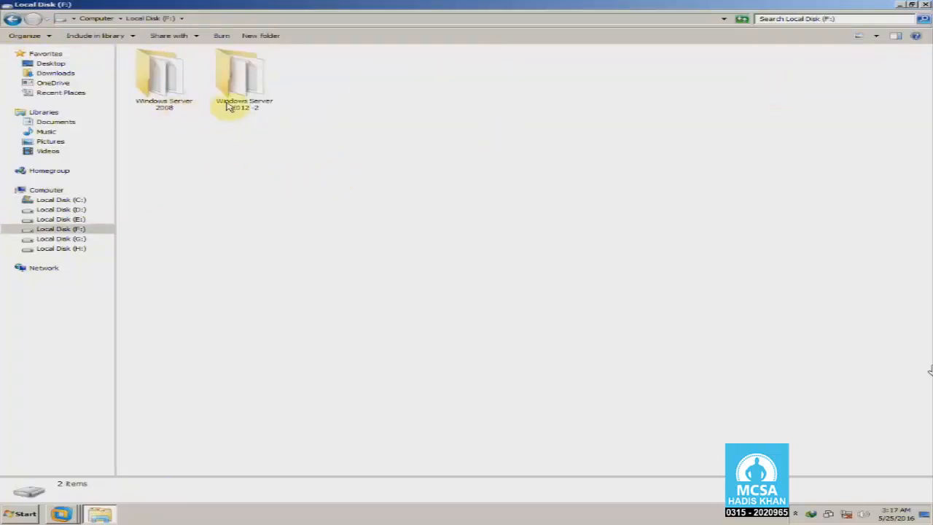
pyautogui.click(223, 108)
pyautogui.click(217, 123)
pyautogui.click(153, 106)
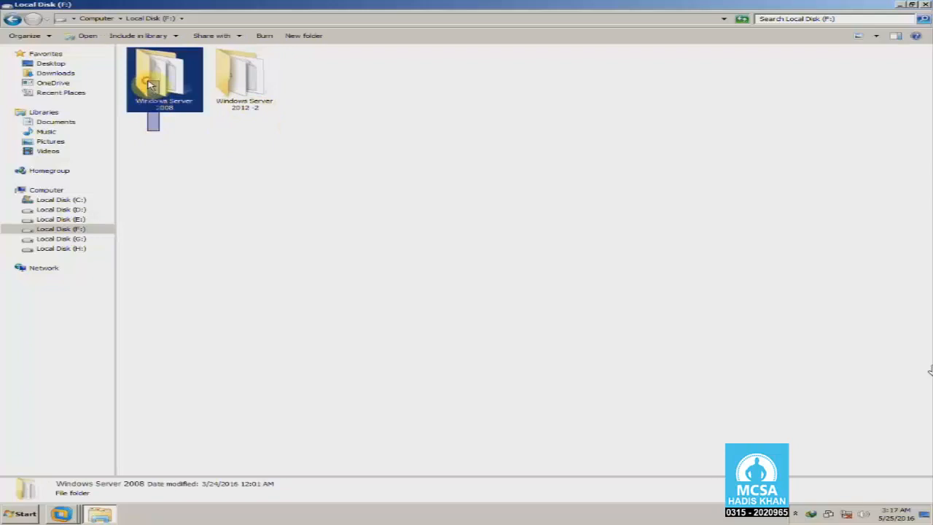
pyautogui.click(185, 127)
pyautogui.click(255, 109)
pyautogui.click(250, 129)
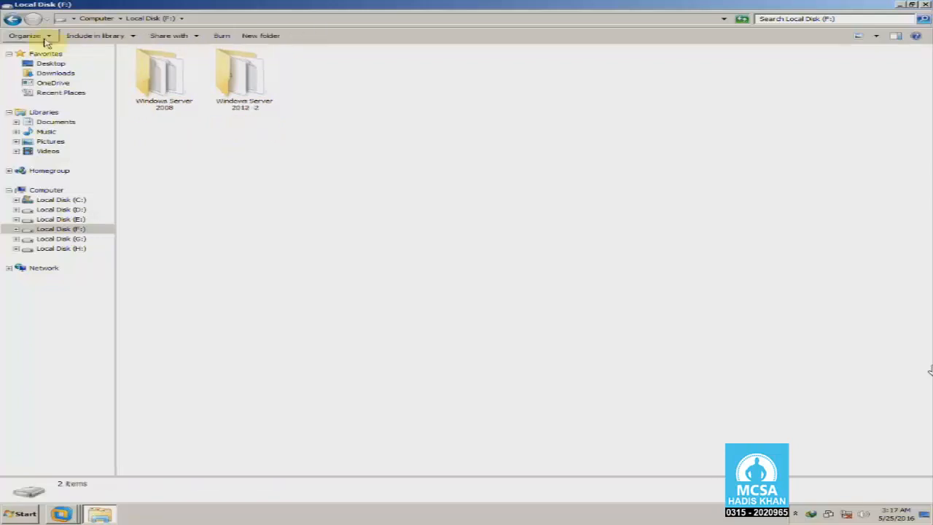
pyautogui.click(13, 18)
# - Revisit drives D: and E: from the Computer view
pyautogui.doubleClick(432, 81)
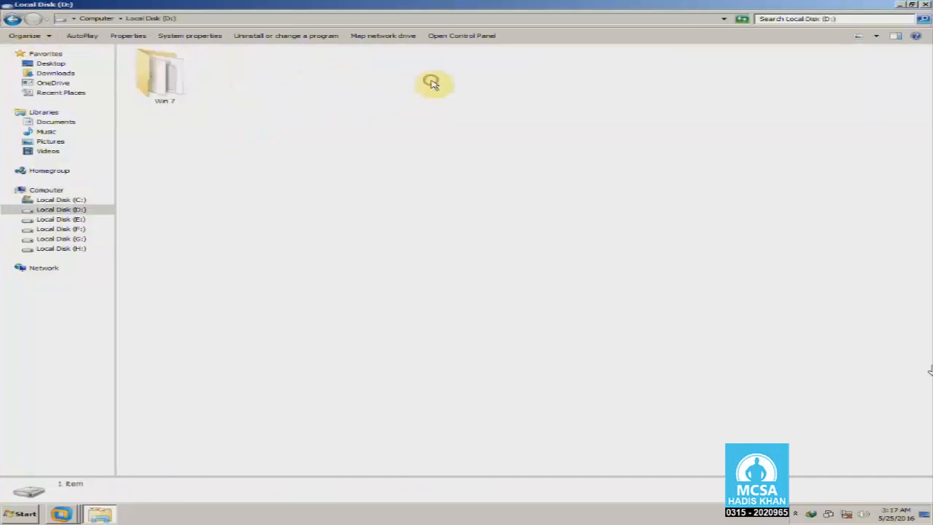
pyautogui.click(14, 18)
pyautogui.doubleClick(581, 73)
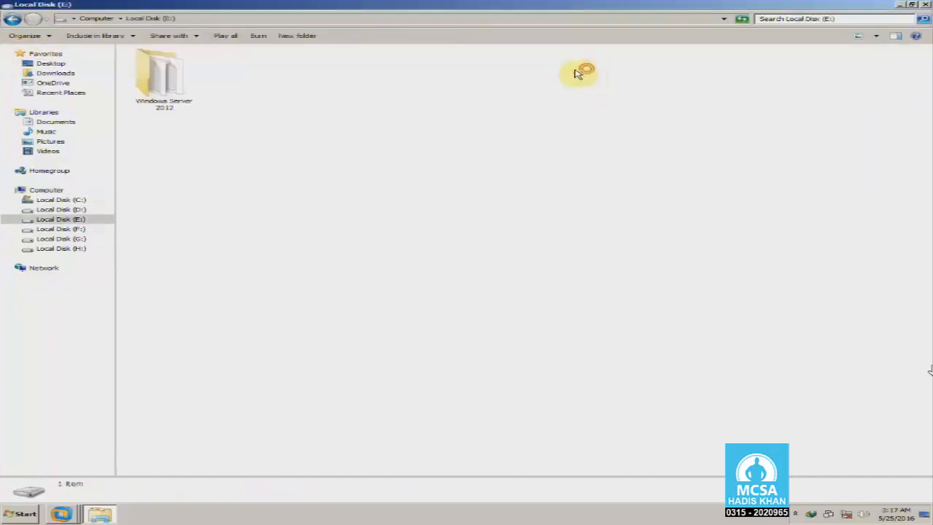
pyautogui.click(13, 18)
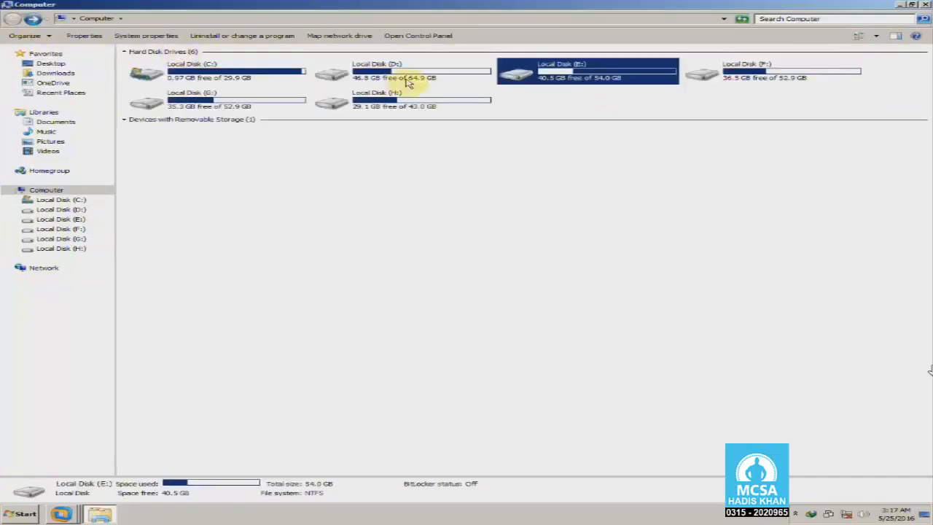
pyautogui.click(408, 81)
pyautogui.click(574, 77)
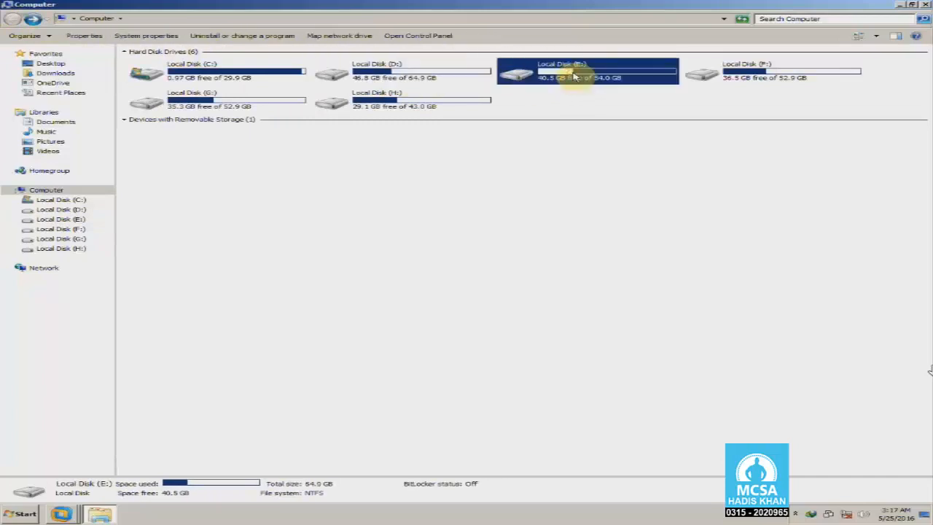
# - Inspect the Windows Server 2012 -2 folder on F: and the Win 7 -2 folder on G:
pyautogui.doubleClick(754, 77)
pyautogui.click(268, 80)
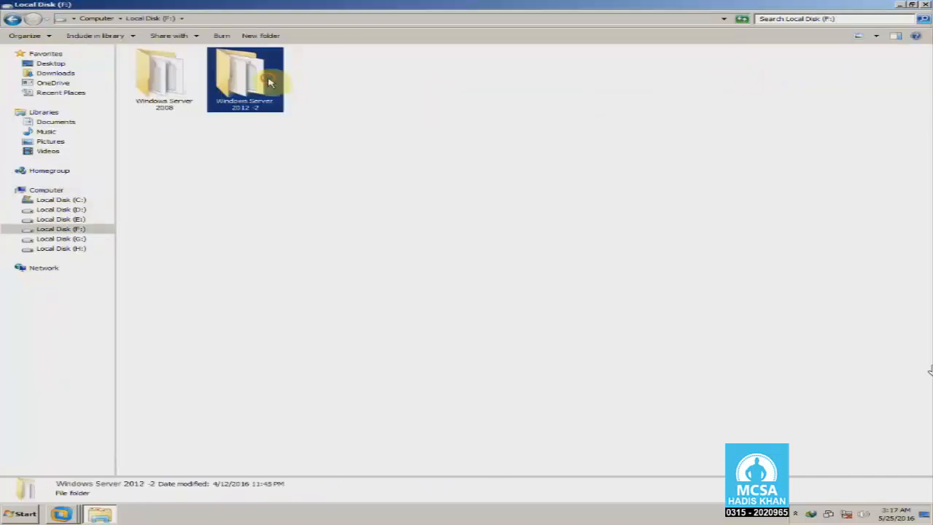
pyautogui.click(13, 18)
pyautogui.doubleClick(274, 109)
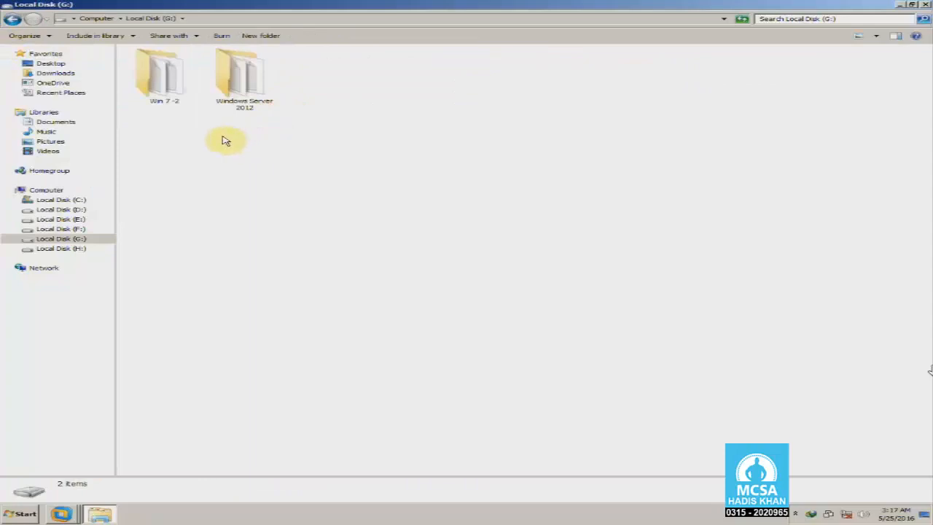
pyautogui.click(167, 101)
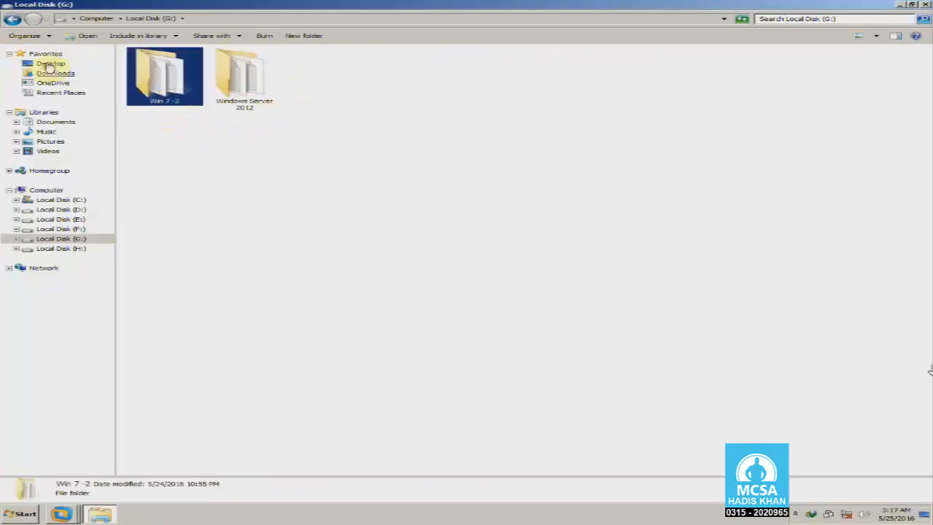
pyautogui.click(13, 18)
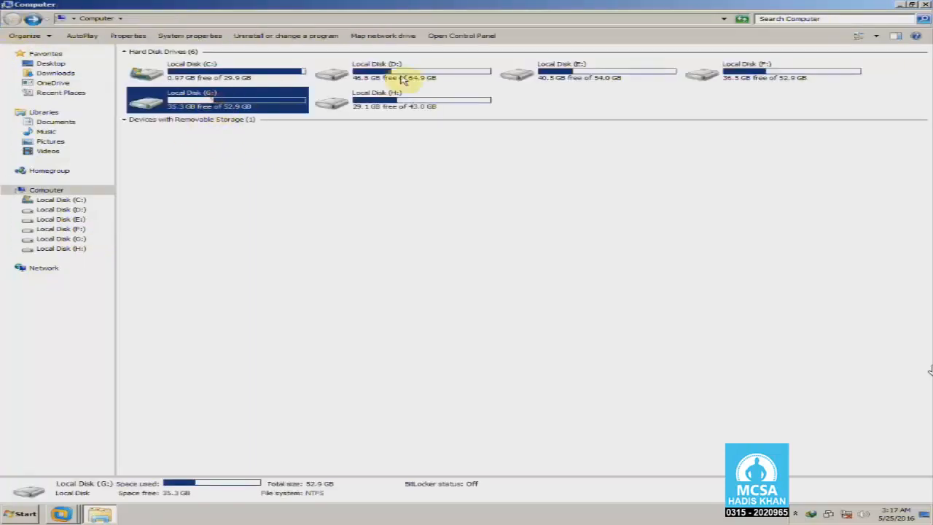
pyautogui.click(400, 82)
pyautogui.click(274, 108)
pyautogui.click(368, 83)
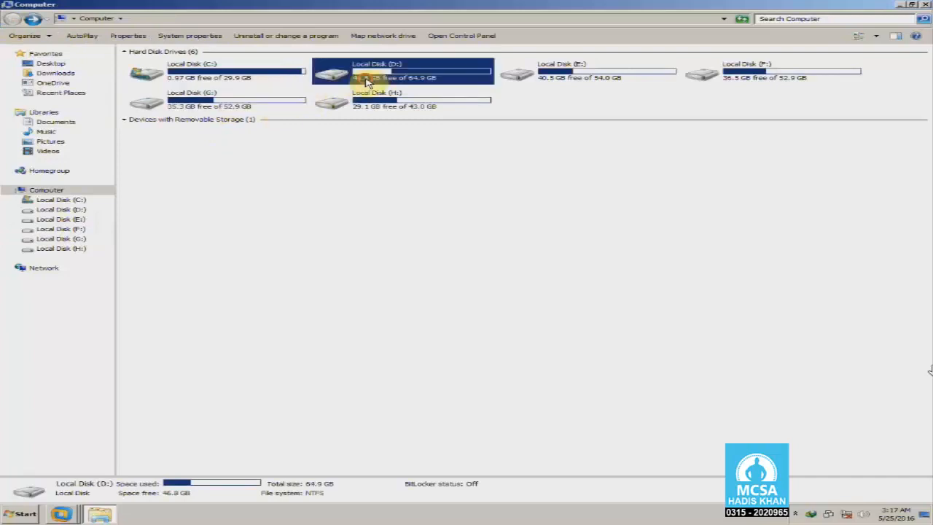
pyautogui.click(291, 105)
# - Select drives D:, E:, F: and G: in turn to compare them
pyautogui.click(613, 76)
pyautogui.click(746, 82)
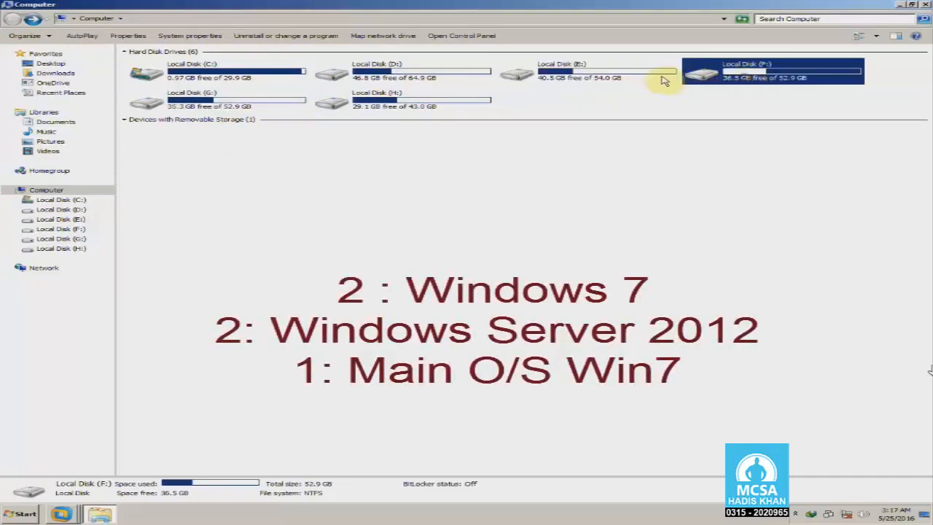
pyautogui.click(660, 80)
pyautogui.click(689, 73)
pyautogui.click(670, 81)
pyautogui.click(722, 79)
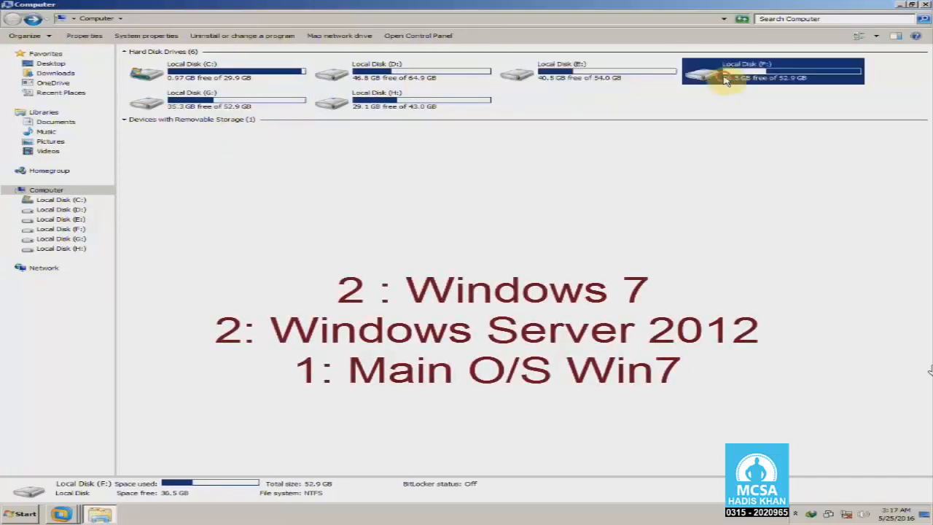
pyautogui.click(409, 79)
pyautogui.click(305, 100)
pyautogui.click(610, 73)
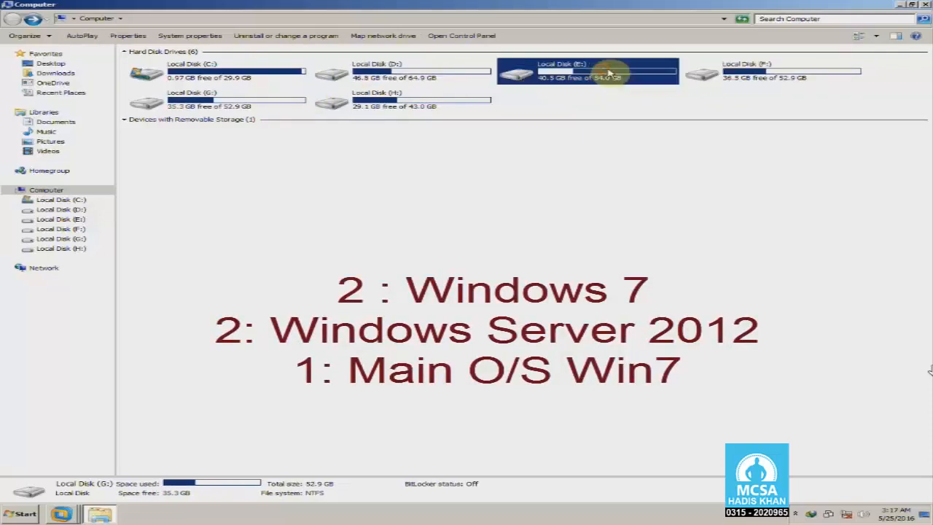
pyautogui.click(770, 89)
pyautogui.click(766, 80)
pyautogui.click(729, 102)
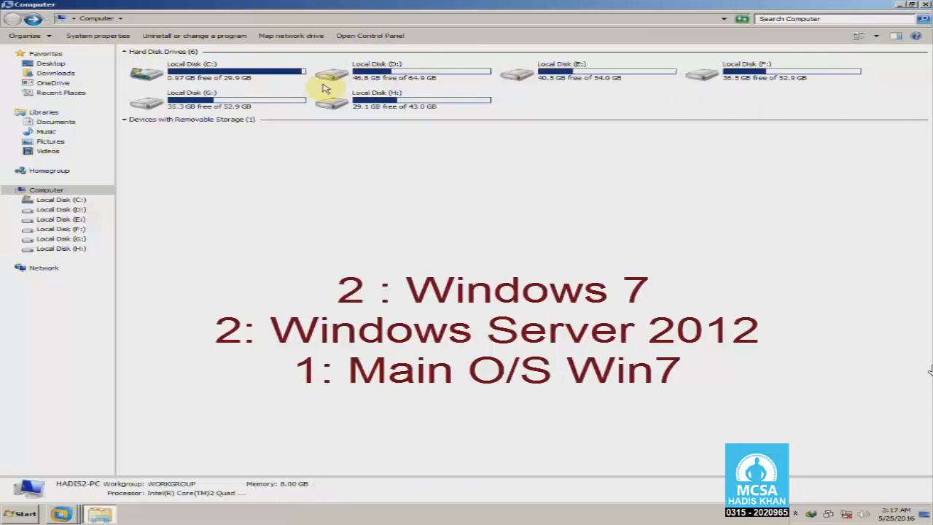
# - Show the space details of each drive from C: through F:
pyautogui.click(241, 82)
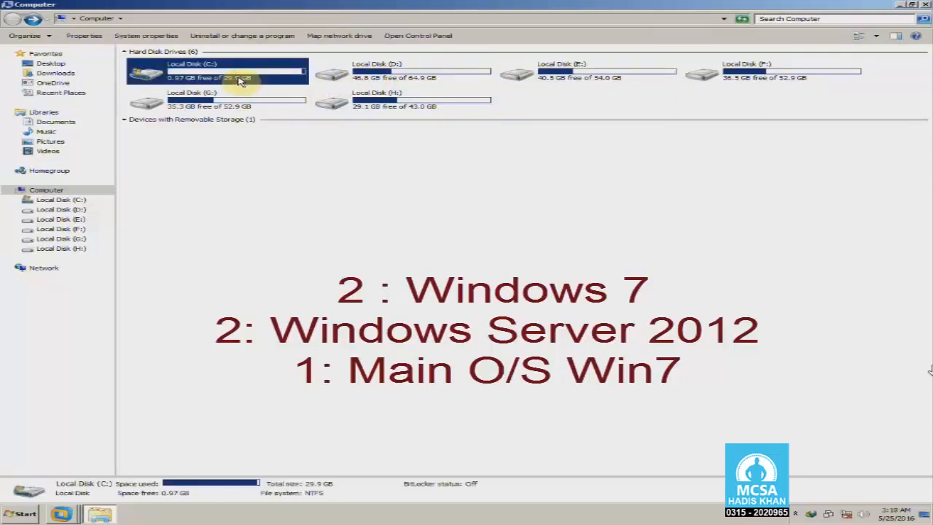
pyautogui.click(263, 102)
pyautogui.click(375, 73)
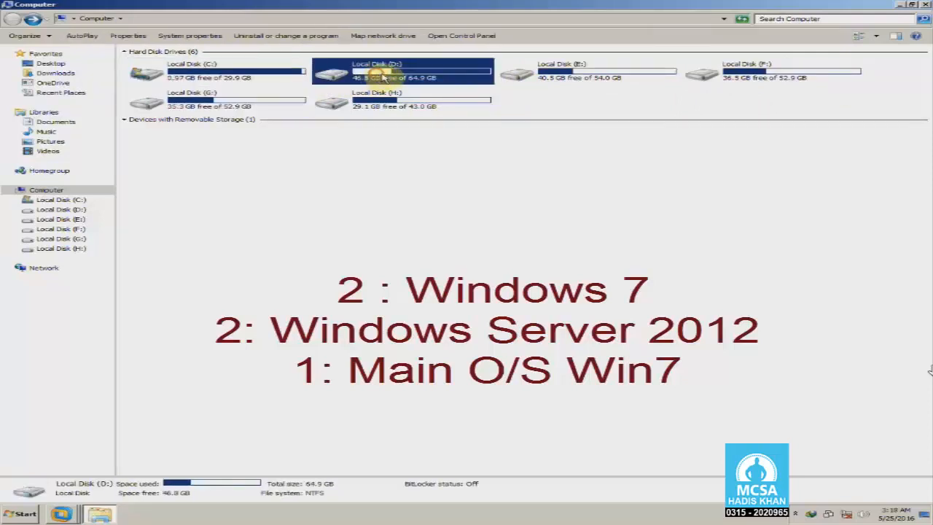
pyautogui.click(655, 80)
pyautogui.click(710, 73)
pyautogui.click(230, 80)
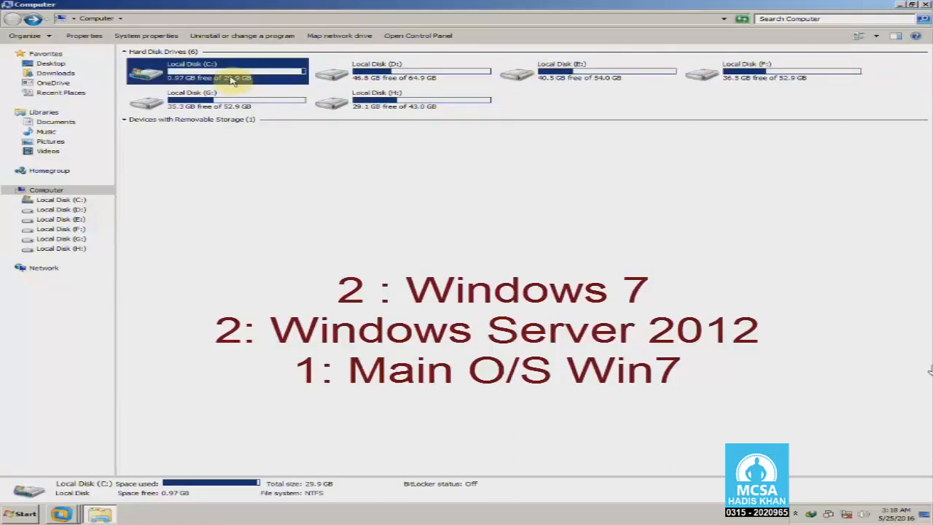
pyautogui.click(248, 100)
pyautogui.click(364, 77)
pyautogui.click(575, 74)
pyautogui.click(746, 76)
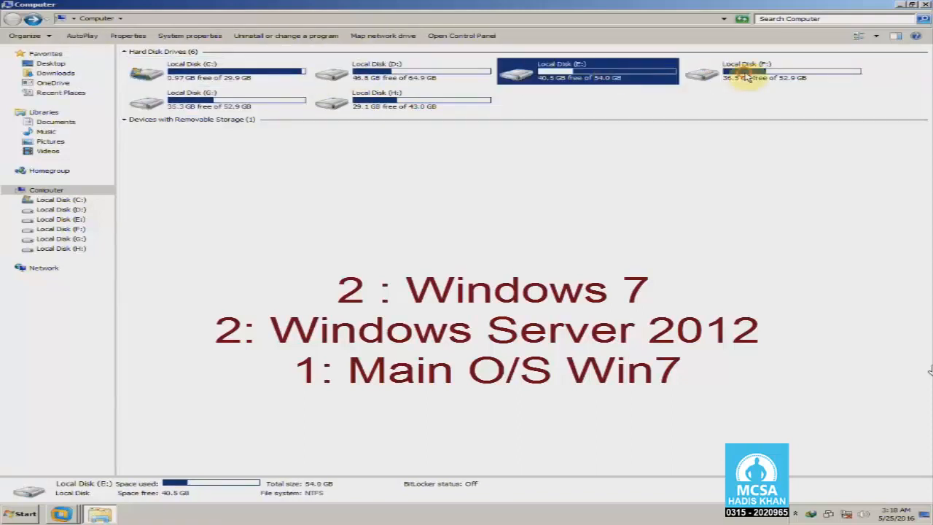
# - Open Local Disk (H:), close Explorer, refresh the desktop and restore VMware Workstation
pyautogui.doubleClick(407, 102)
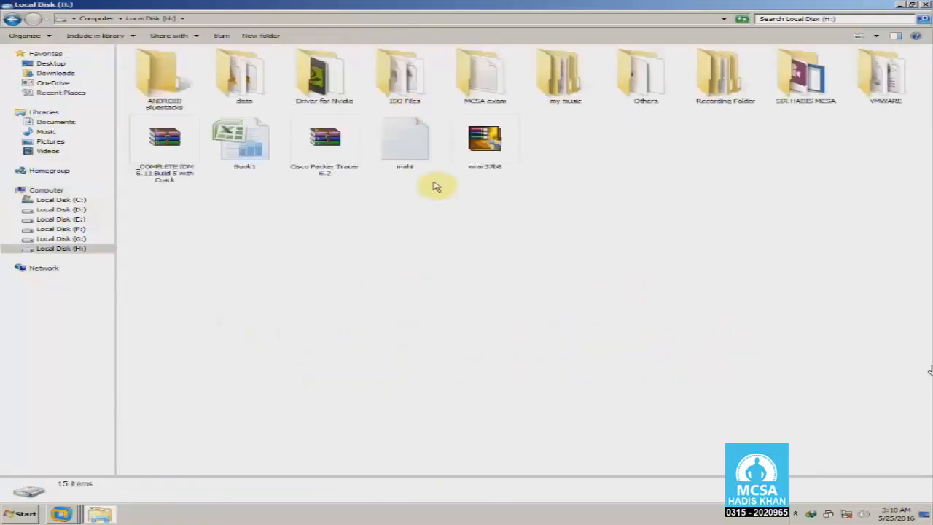
pyautogui.click(456, 209)
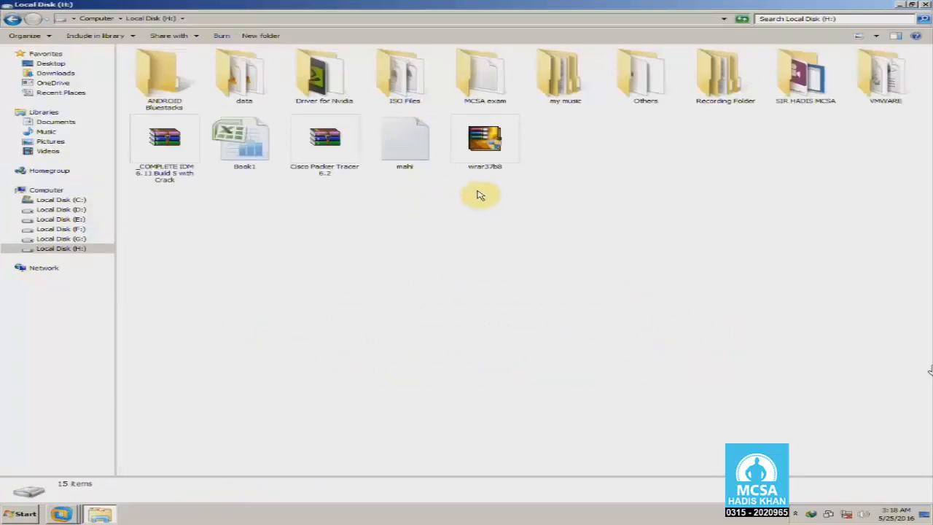
pyautogui.hotkey('alt', 'F4')
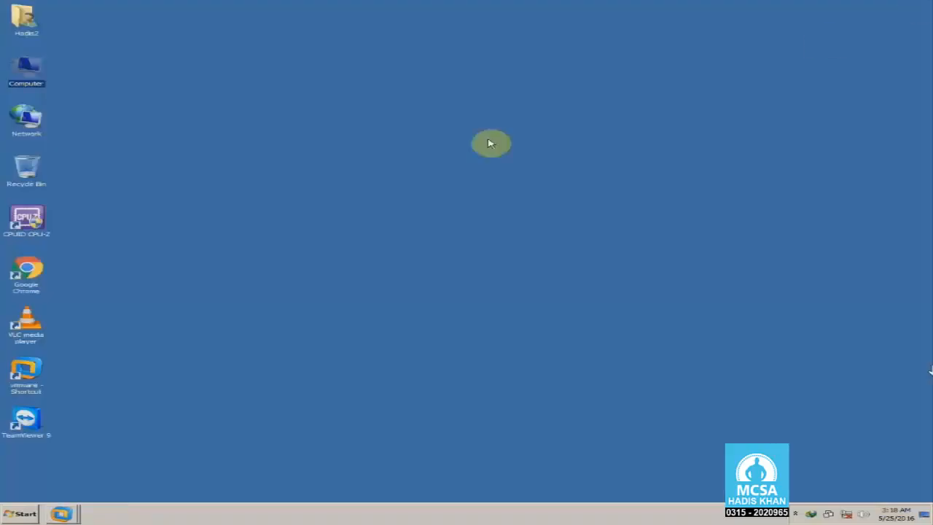
pyautogui.rightClick(488, 139)
pyautogui.click(510, 162)
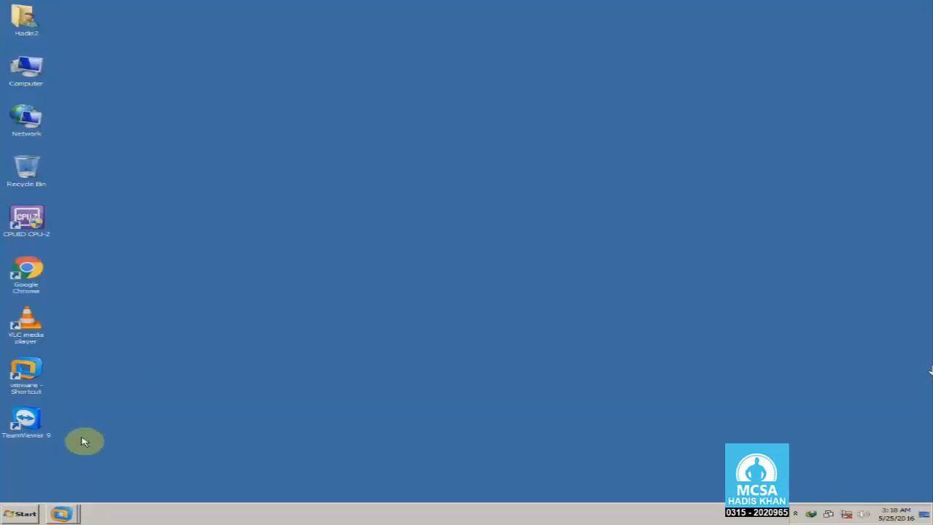
pyautogui.click(62, 515)
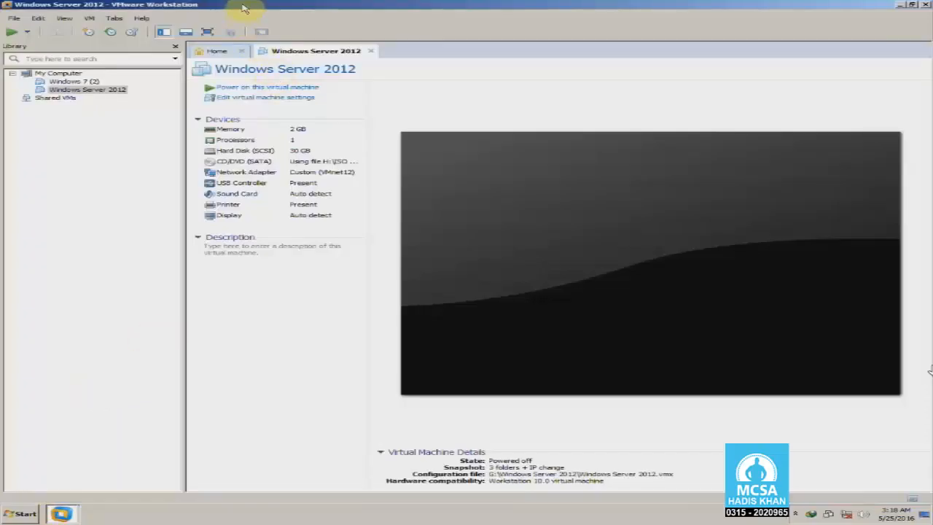
# - Move the VMware window aside, open Computer from the desktop and open Local Disk (D:)
pyautogui.moveTo(244, 8); pyautogui.dragTo(306, 31)
pyautogui.doubleClick(304, 28)
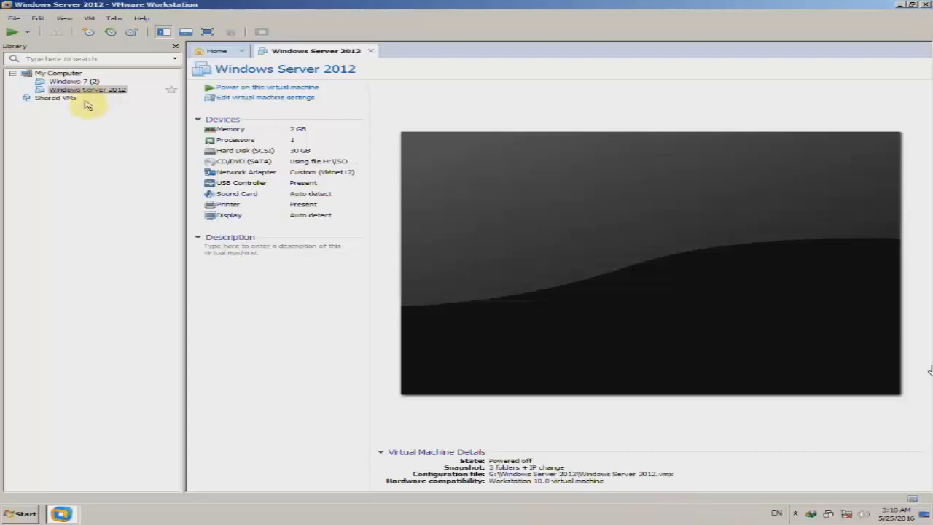
pyautogui.moveTo(175, 4); pyautogui.dragTo(268, 15)
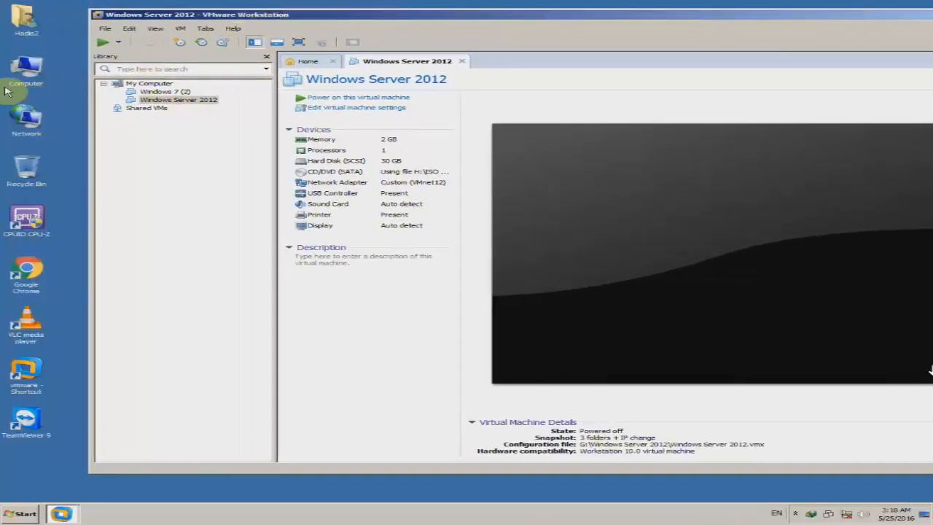
pyautogui.doubleClick(25, 74)
pyautogui.doubleClick(375, 71)
pyautogui.click(242, 122)
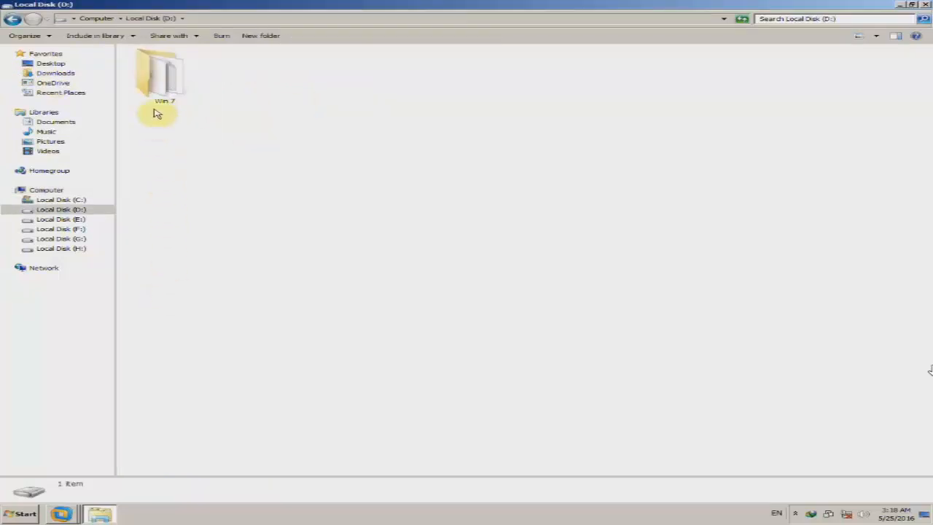
# - Open the Win 7 folder and dismiss the error from opening the Windows 7 disk file
pyautogui.click(163, 92)
pyautogui.doubleClick(162, 92)
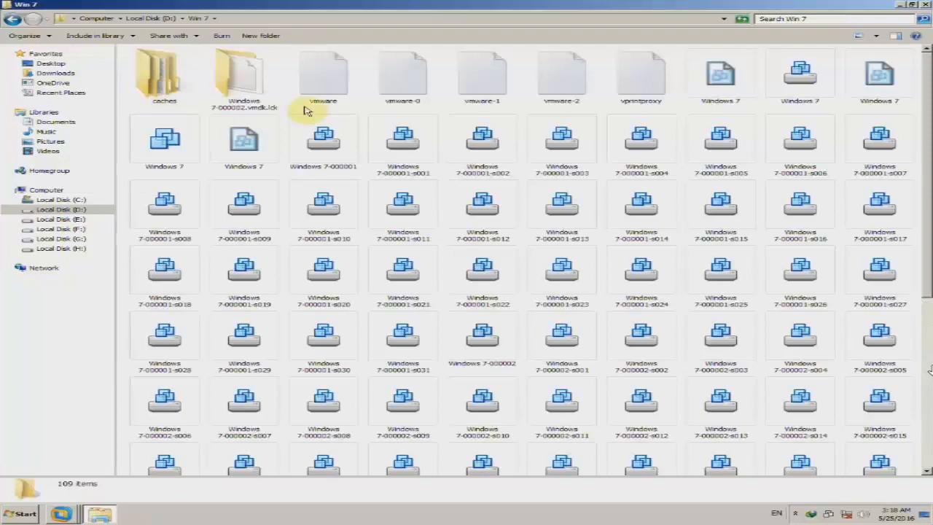
pyautogui.click(820, 90)
pyautogui.click(800, 84)
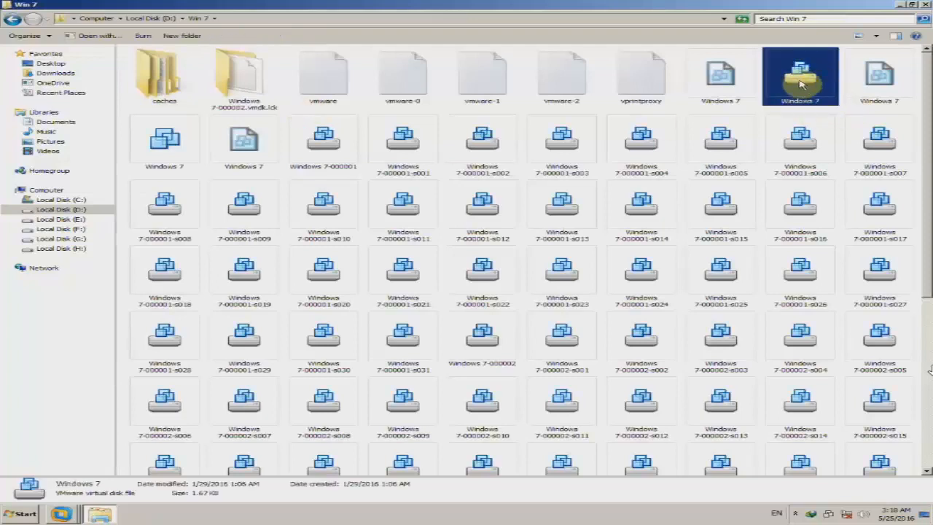
pyautogui.doubleClick(801, 84)
pyautogui.click(571, 301)
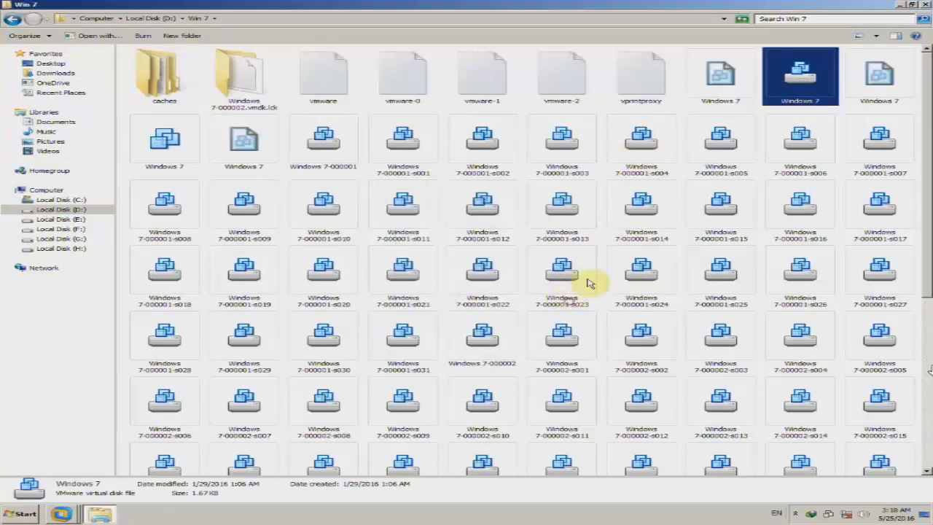
pyautogui.moveTo(922, 119); pyautogui.dragTo(928, 292)
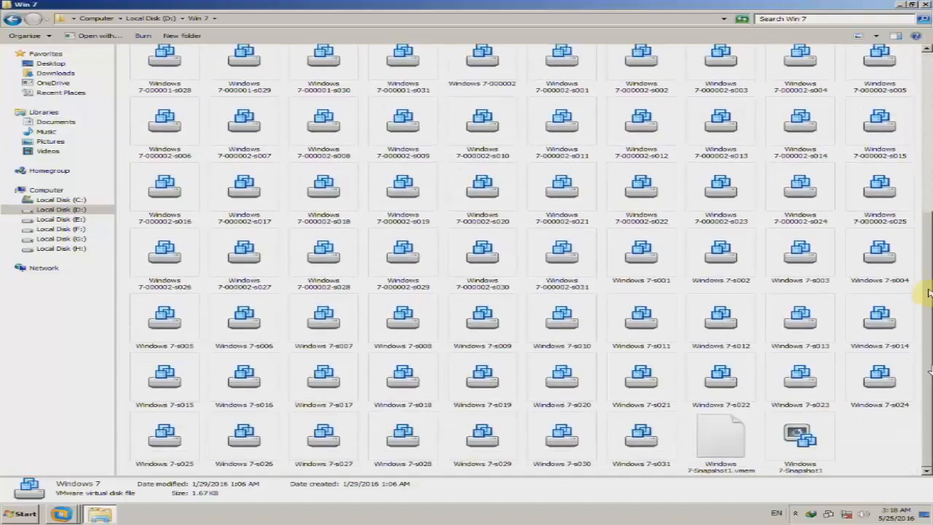
pyautogui.moveTo(929, 370); pyautogui.dragTo(924, 110)
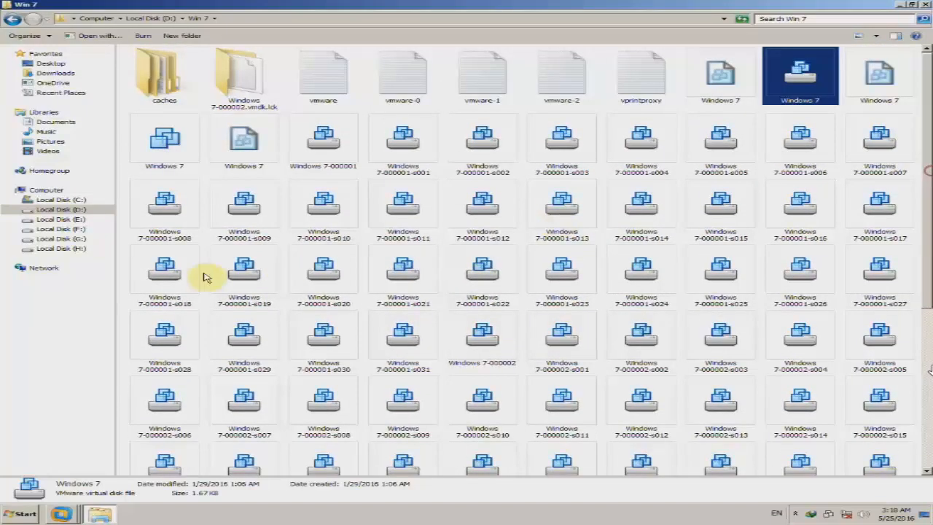
# - Add the Windows 7 machine to VMware's library, closing its tab and the Home tab
pyautogui.doubleClick(184, 156)
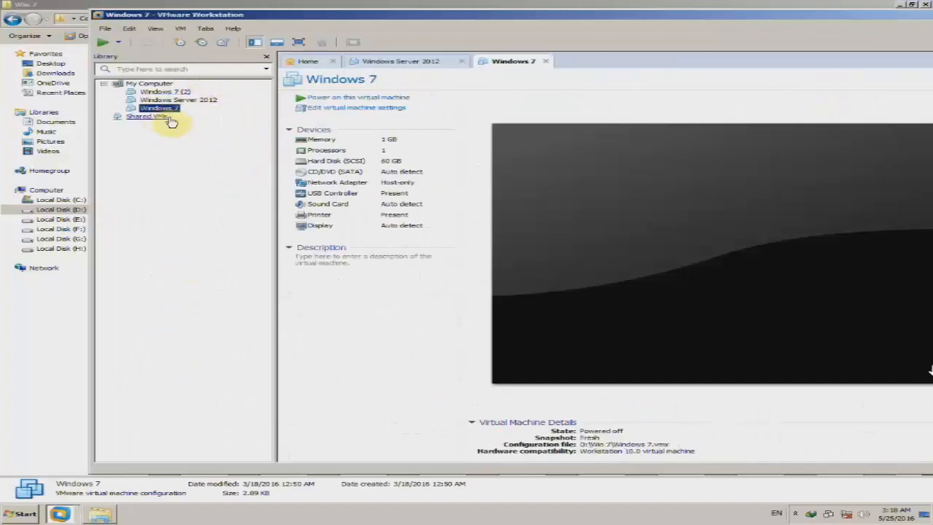
pyautogui.click(546, 62)
pyautogui.click(332, 61)
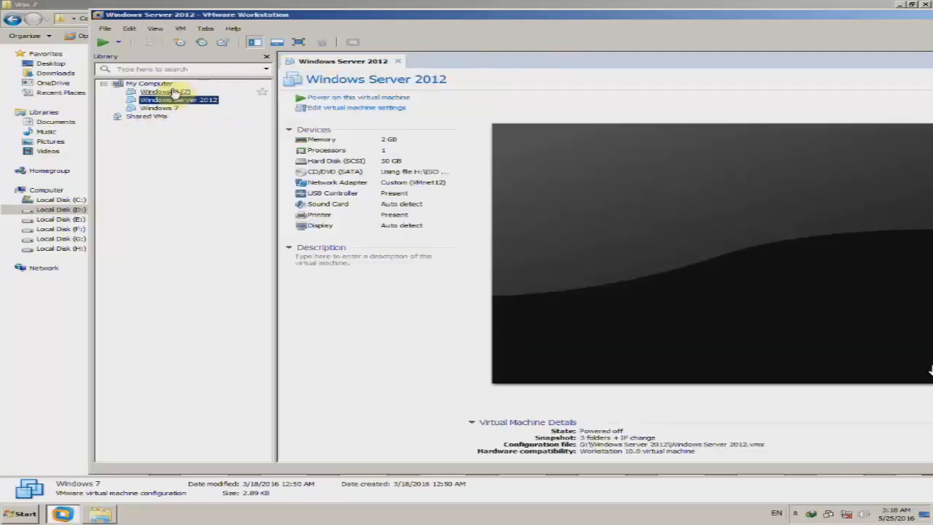
pyautogui.click(4, 40)
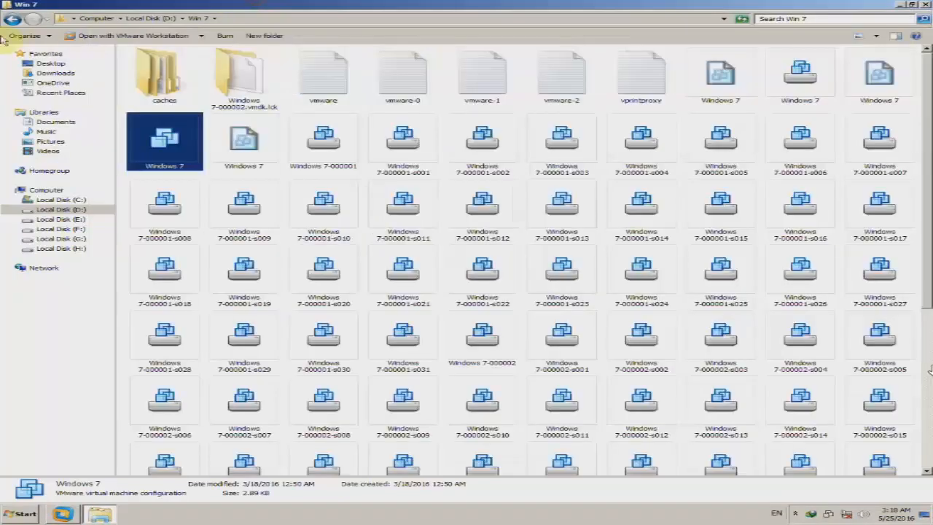
pyautogui.click(12, 22)
# - Open the Windows Server 2012 .vmx file from the Windows Server 2012 folder on Local Disk (E:)
pyautogui.click(13, 22)
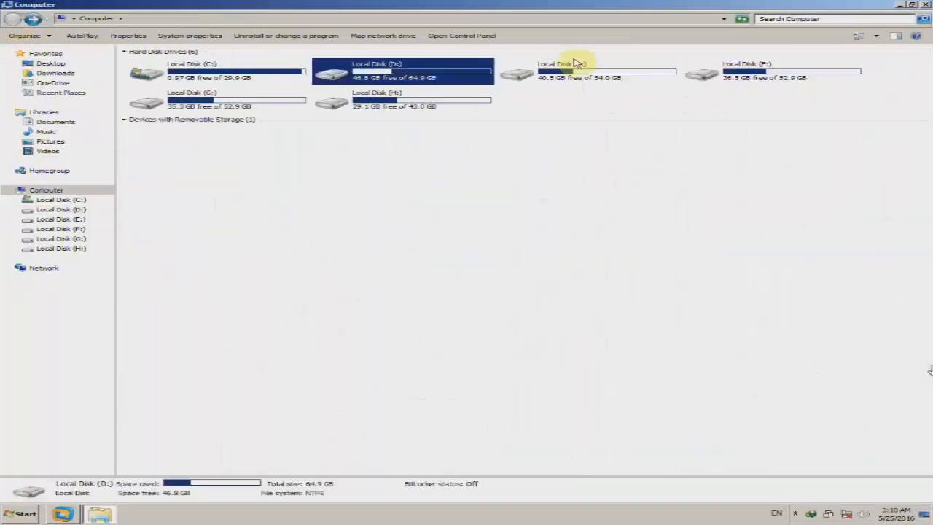
pyautogui.doubleClick(598, 73)
pyautogui.click(183, 82)
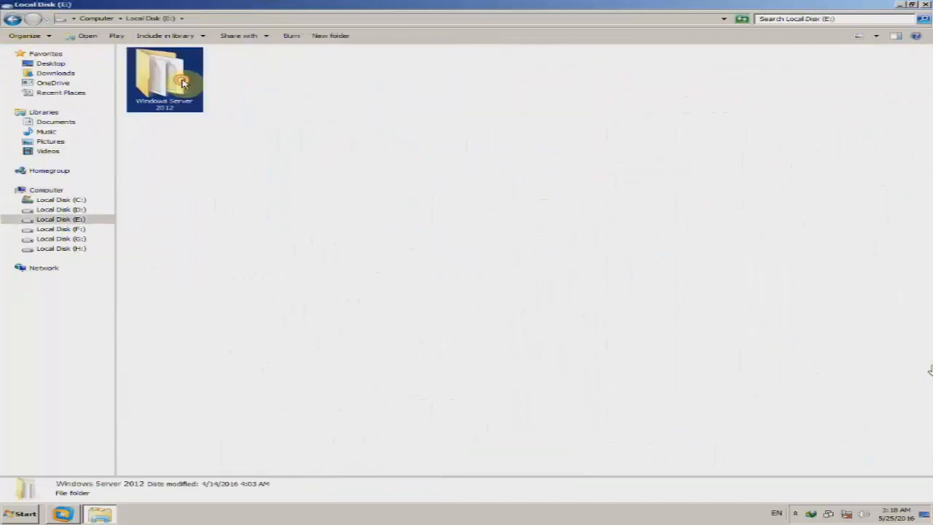
pyautogui.doubleClick(182, 83)
pyautogui.click(797, 100)
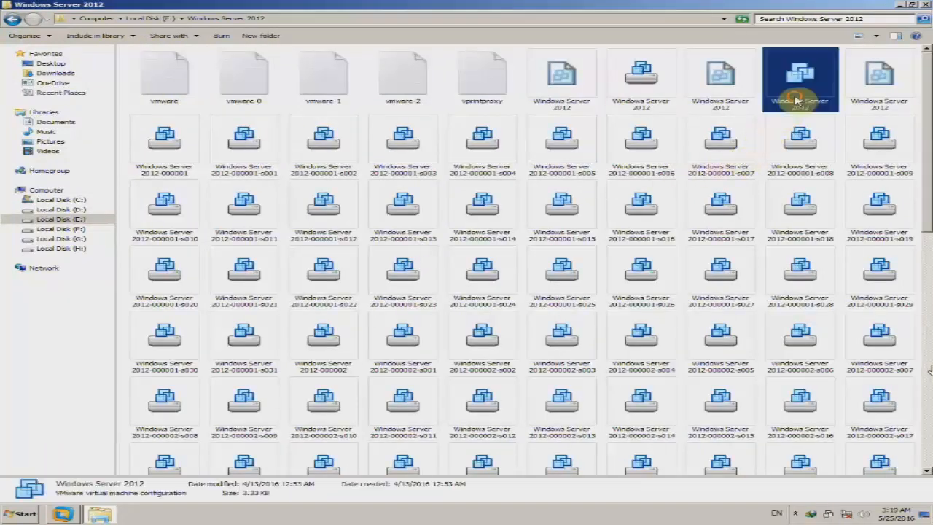
pyautogui.doubleClick(799, 99)
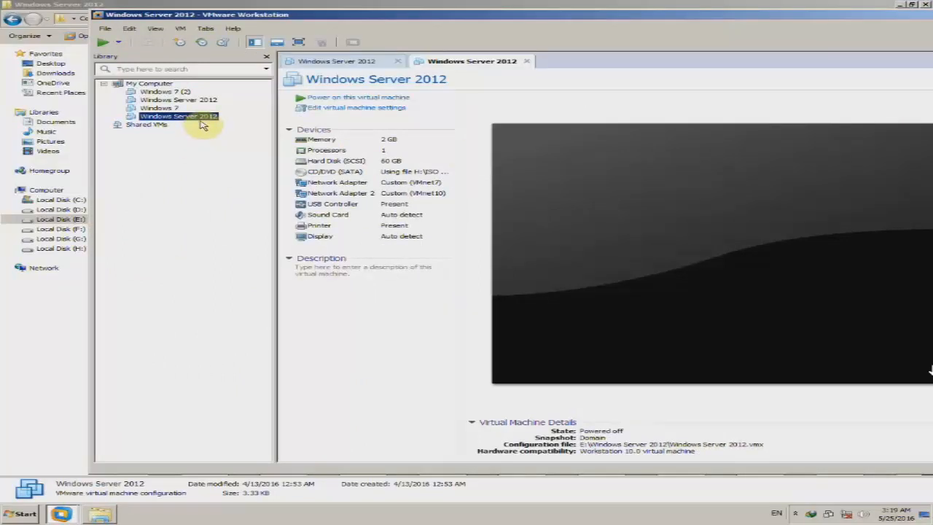
# - Open the Windows 7 (2) machine in a tab and close the Explorer window behind VMware
pyautogui.click(178, 92)
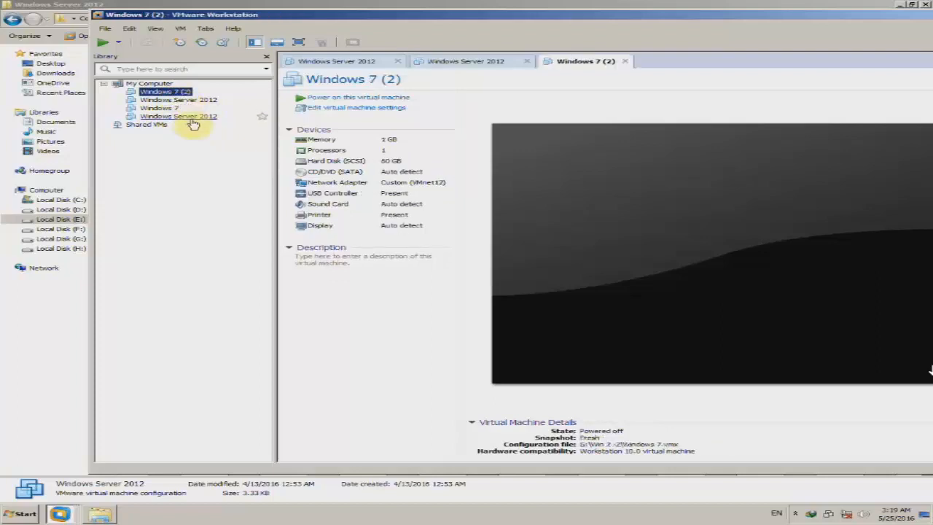
pyautogui.moveTo(374, 17); pyautogui.dragTo(307, 34)
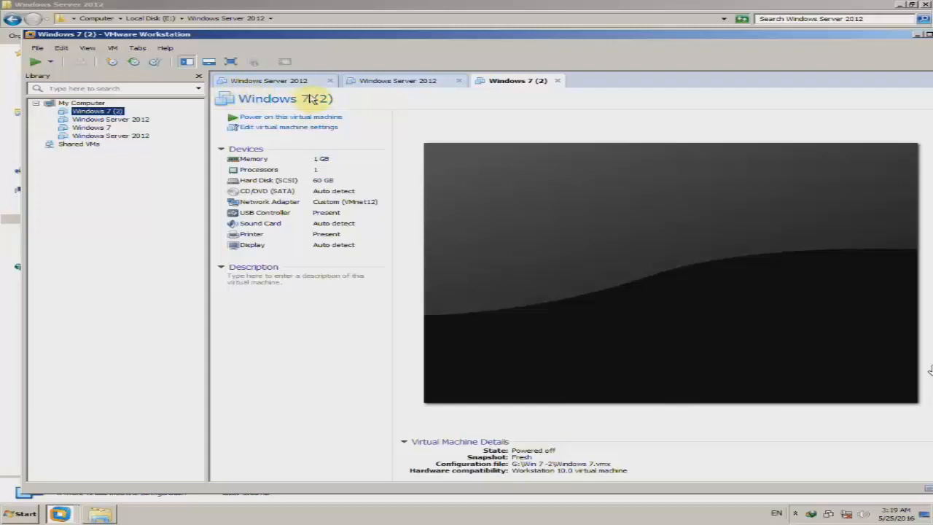
pyautogui.moveTo(376, 44)
pyautogui.mouseDown()
pyautogui.moveTo(360, 63)
pyautogui.moveTo(362, 48)
pyautogui.mouseUp()
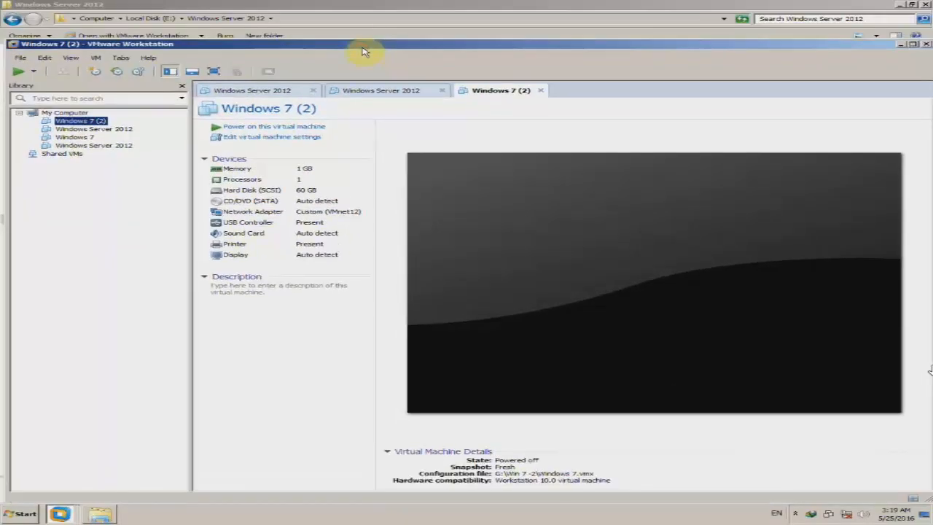
pyautogui.click(926, 4)
pyautogui.moveTo(698, 47); pyautogui.dragTo(726, 43)
# - Refresh the desktop, maximize VMware and select the first Windows Server 2012 machine
pyautogui.click(638, 17)
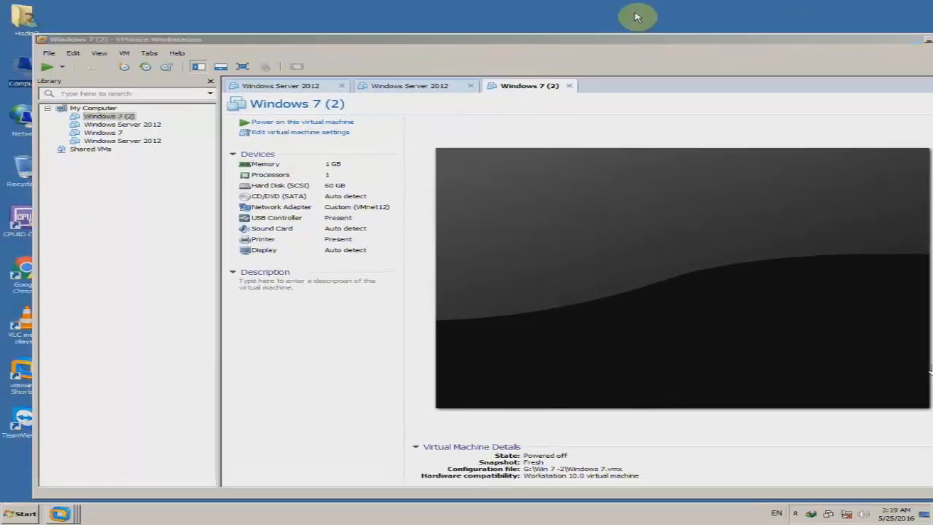
pyautogui.rightClick(635, 13)
pyautogui.click(637, 36)
pyautogui.moveTo(552, 39); pyautogui.dragTo(525, 37)
pyautogui.doubleClick(523, 36)
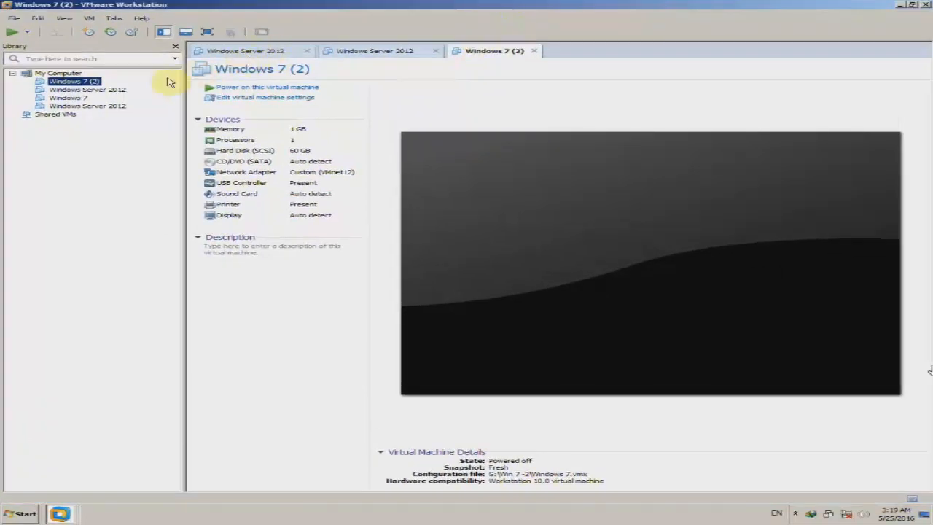
pyautogui.click(111, 91)
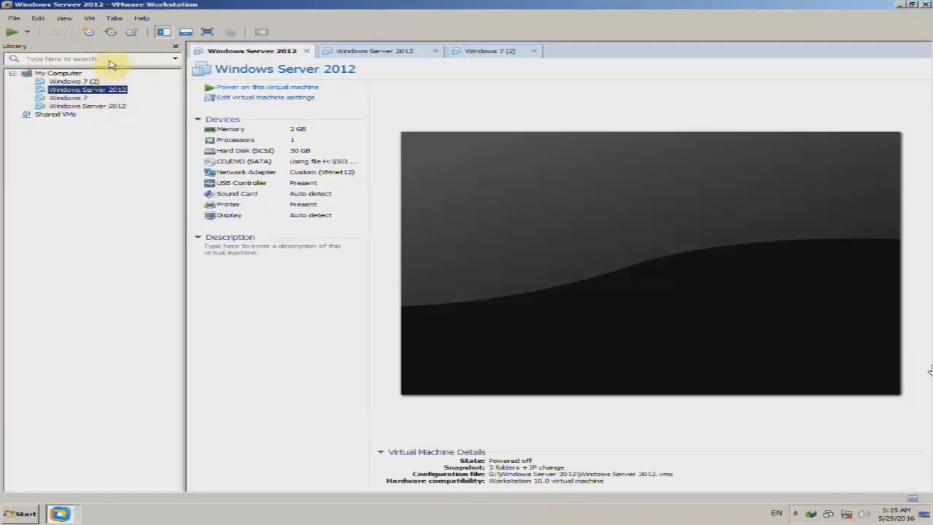
# - Revert the Windows Server 2012 VM to the '3 folders + IP change' snapshot and confirm
pyautogui.click(88, 19)
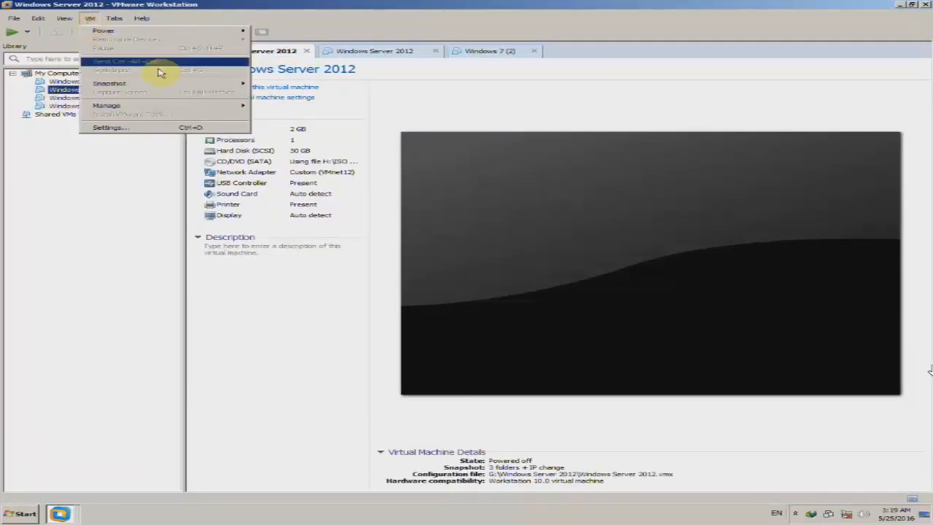
pyautogui.moveTo(183, 83)
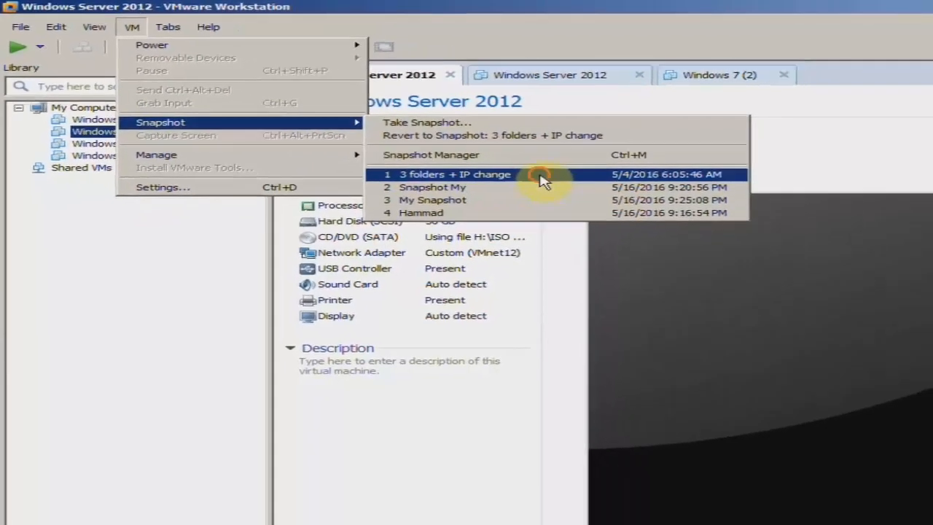
pyautogui.click(627, 206)
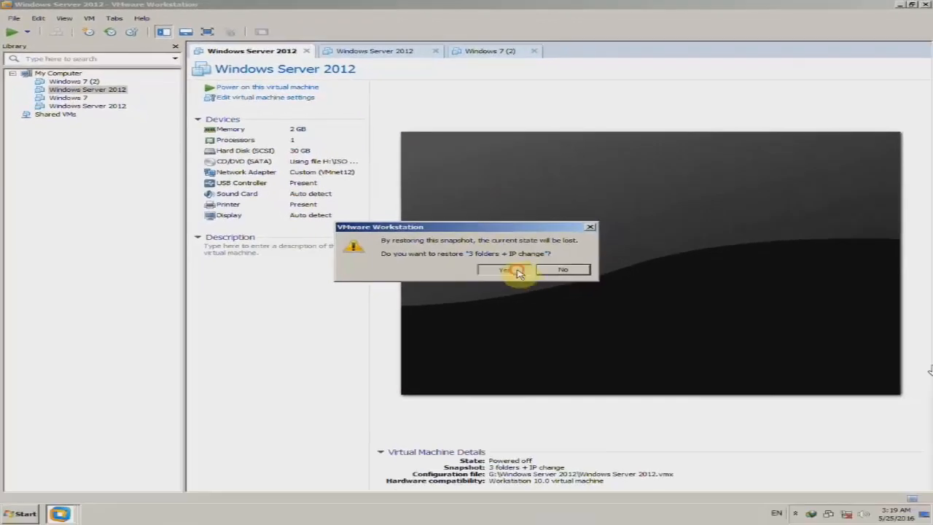
pyautogui.click(517, 271)
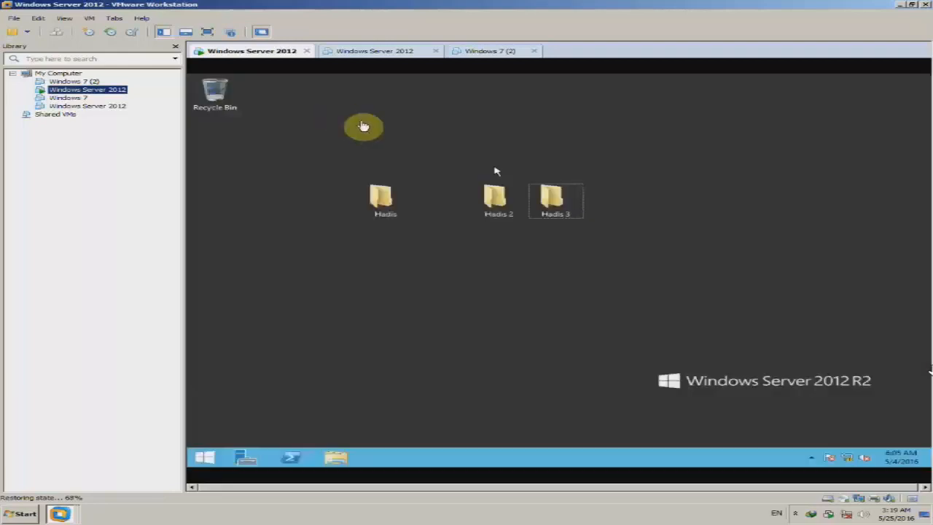
# - Close the duplicate Windows Server 2012 and Windows 7 (2) tabs, then switch to full screen
pyautogui.click(435, 54)
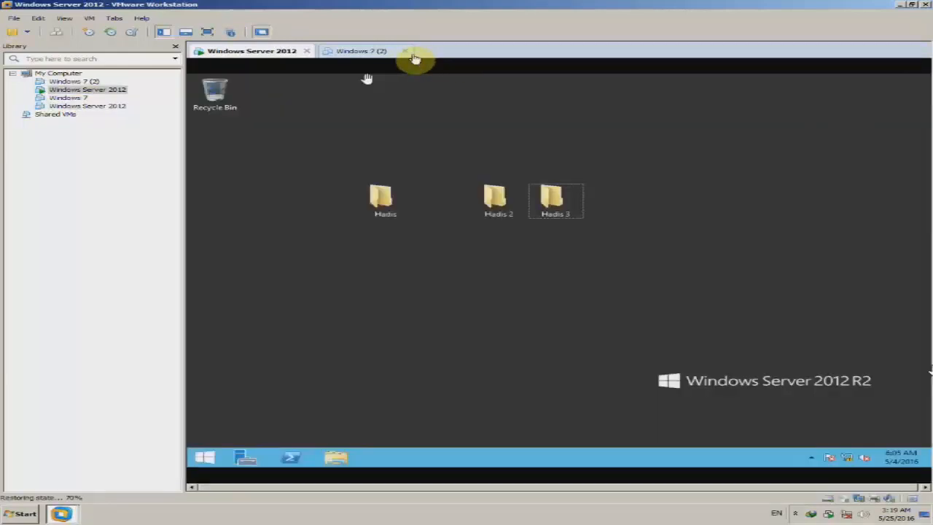
pyautogui.click(408, 54)
pyautogui.click(407, 53)
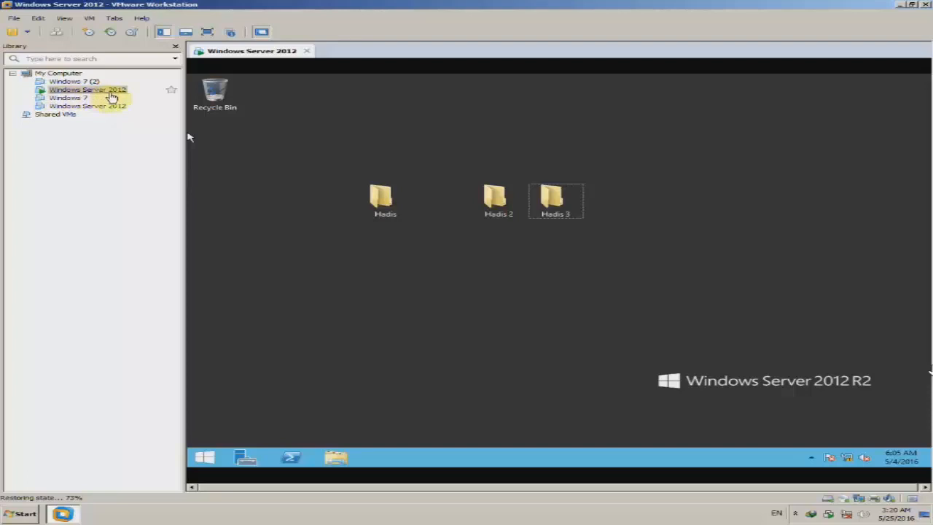
pyautogui.click(207, 33)
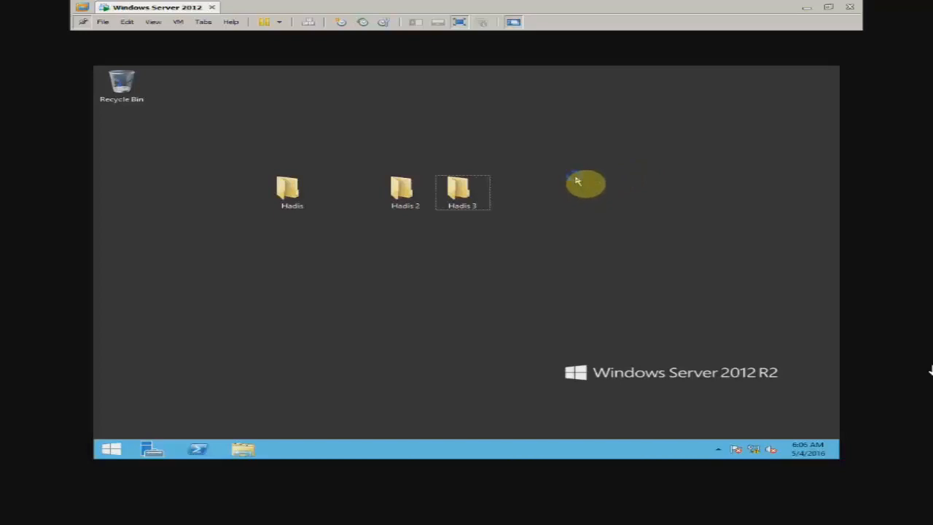
# - Change the screen resolution to 1280 × 1024, after first trying 1280 × 960, and keep it
pyautogui.rightClick(577, 180)
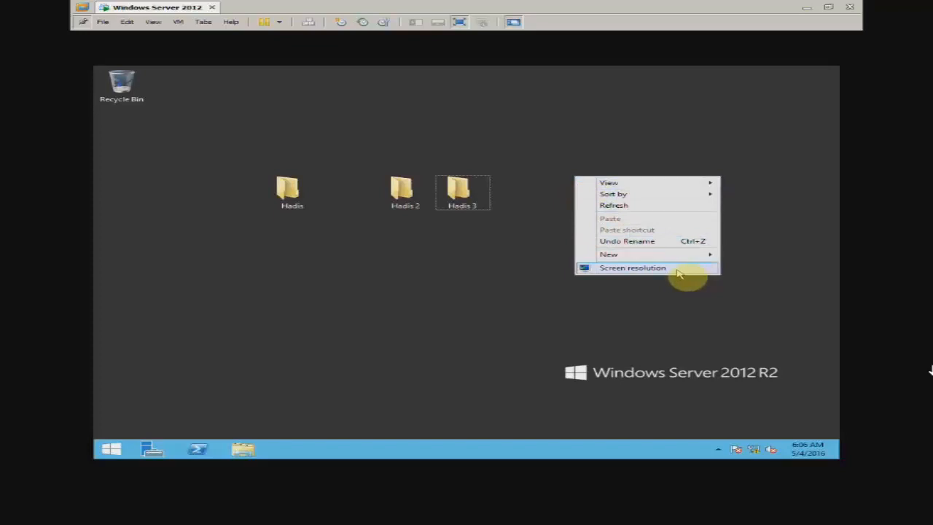
pyautogui.click(685, 270)
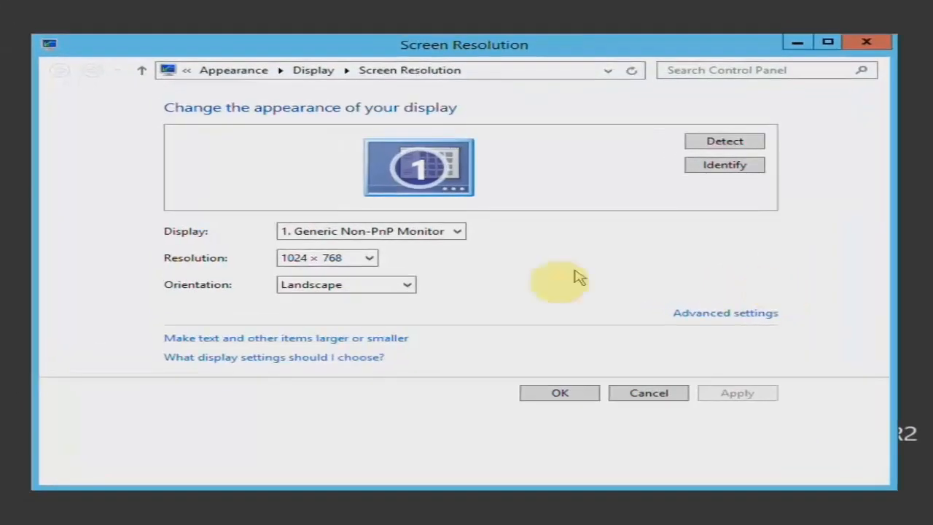
pyautogui.click(337, 260)
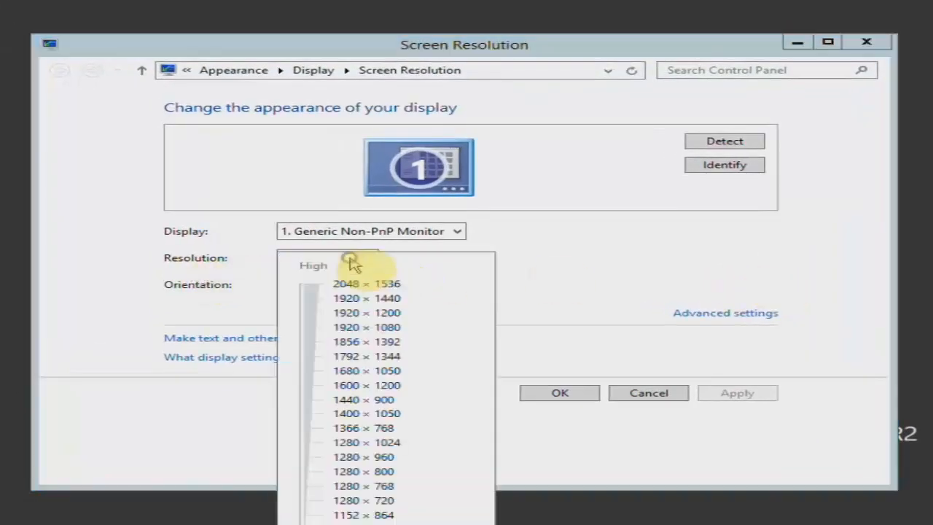
pyautogui.click(306, 459)
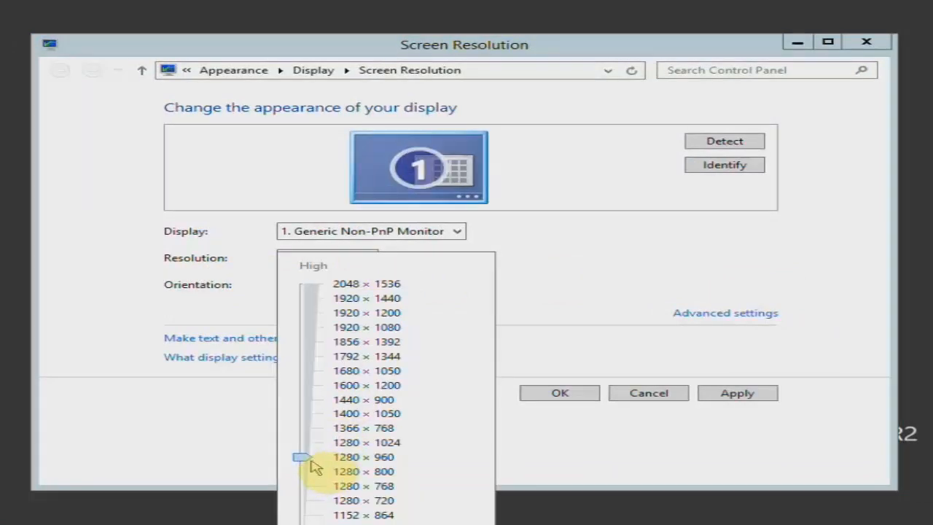
pyautogui.click(751, 394)
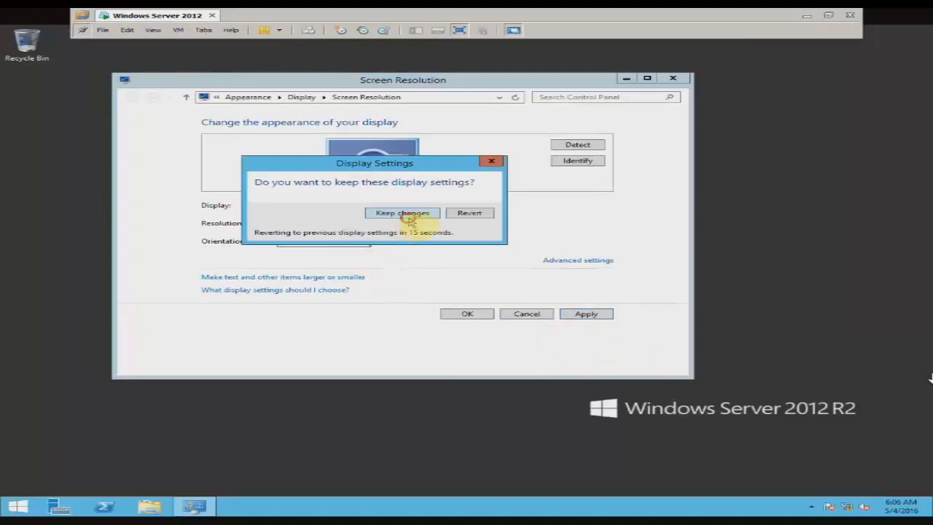
pyautogui.click(405, 215)
pyautogui.click(336, 223)
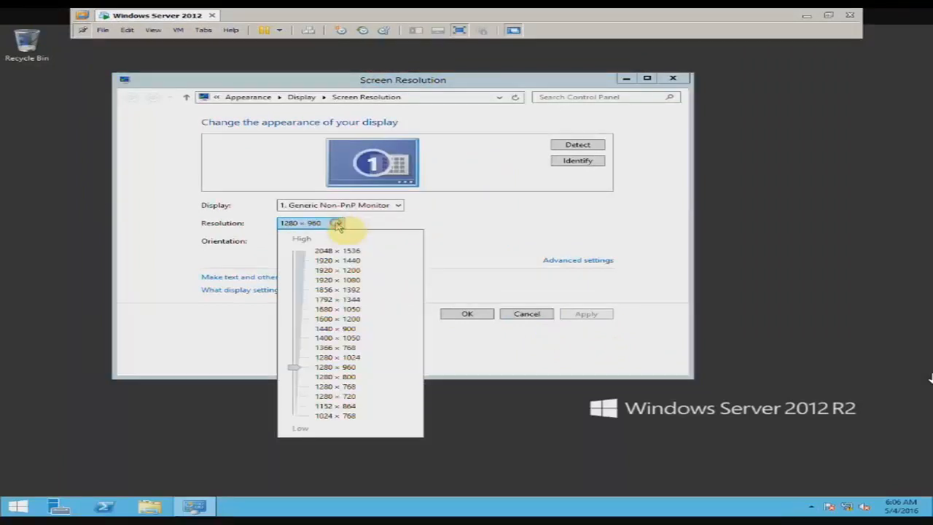
pyautogui.click(297, 360)
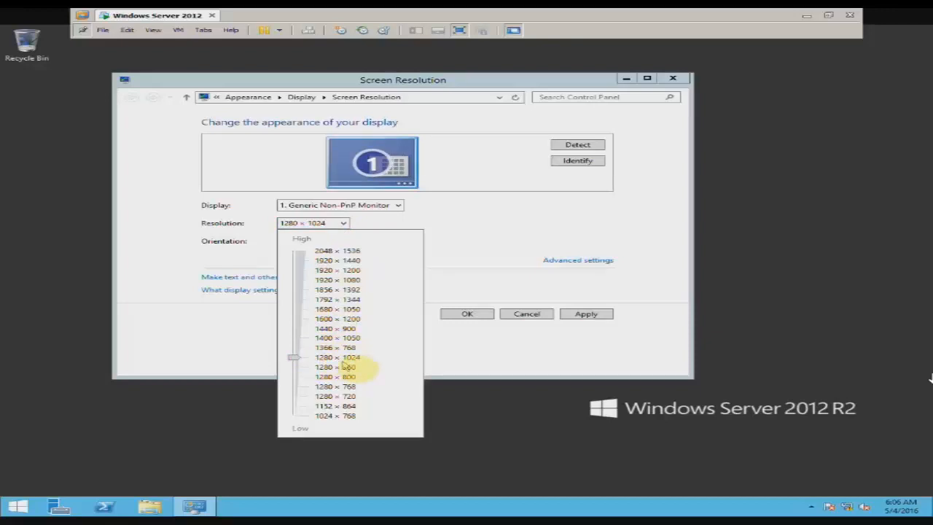
pyautogui.click(589, 317)
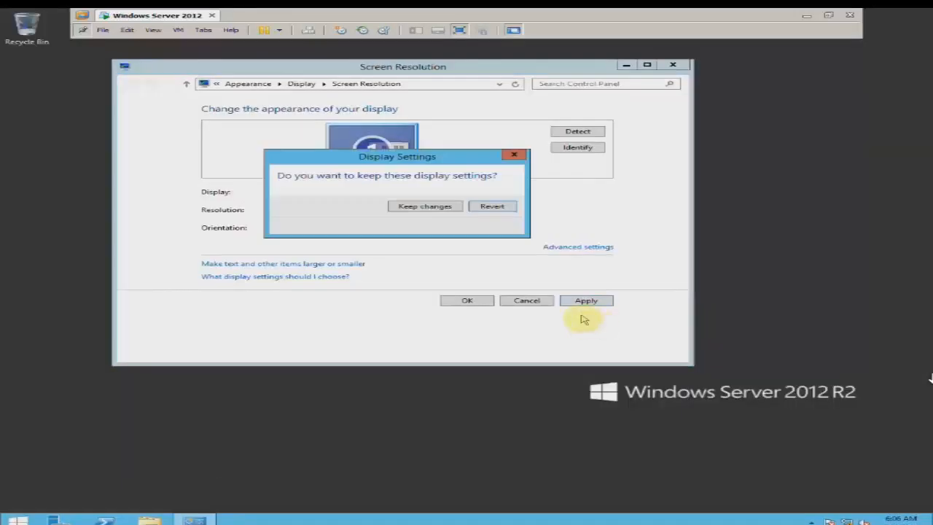
pyautogui.click(434, 209)
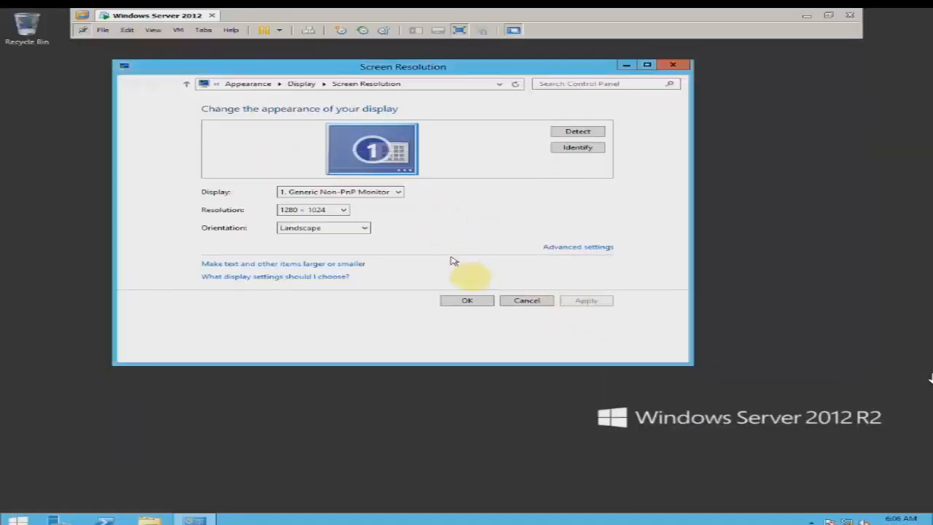
pyautogui.click(476, 302)
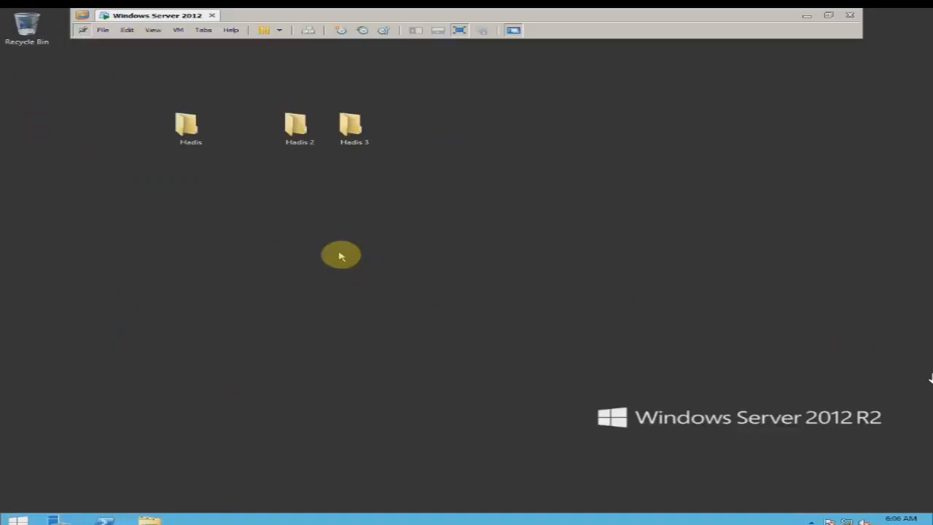
# - Box-select the Hadis, Hadis 2 and Hadis 3 folders and delete them permanently with Shift+Delete
pyautogui.moveTo(143, 99); pyautogui.dragTo(399, 127)
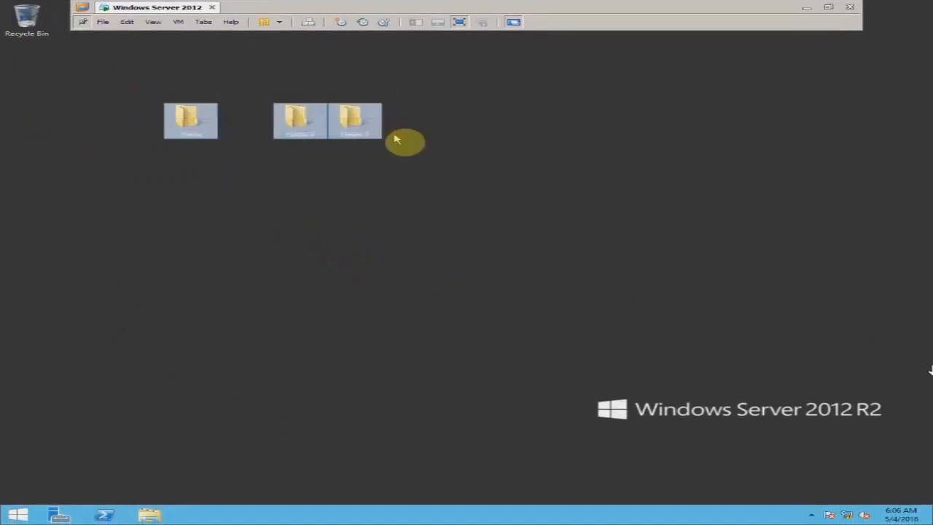
pyautogui.click(405, 185)
pyautogui.moveTo(131, 88); pyautogui.dragTo(384, 152)
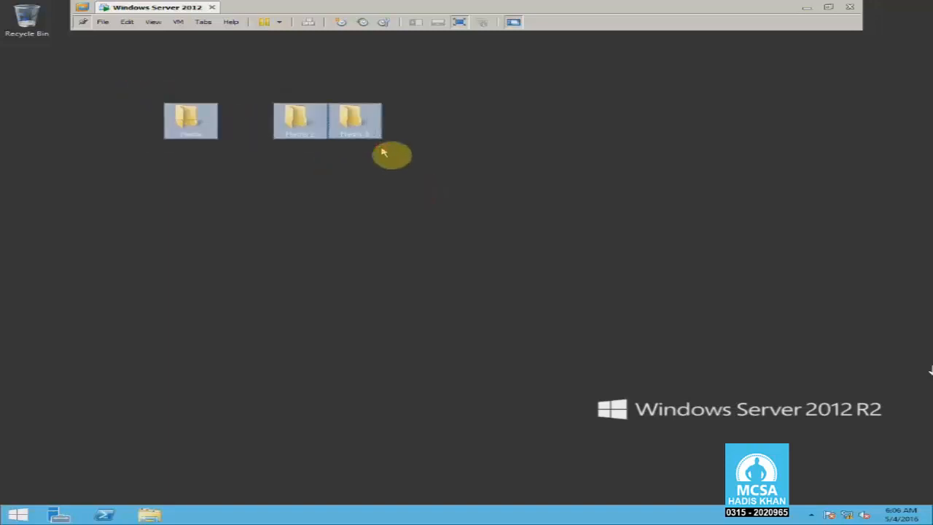
pyautogui.hotkey('shift', 'Delete')
pyautogui.press('Return')
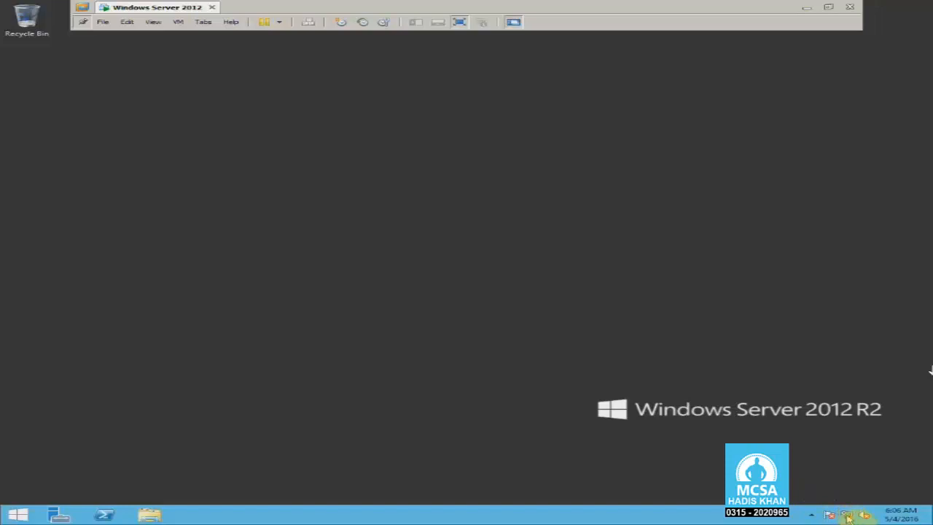
# - Go from the network tray icon through Network and Sharing Center to the adapter list, then right-click Ethernet0
pyautogui.rightClick(848, 518)
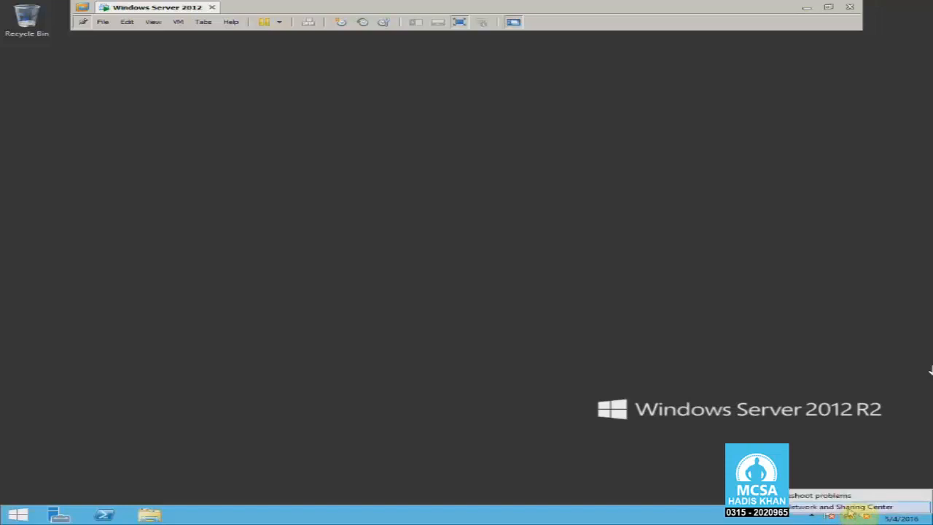
pyautogui.click(849, 506)
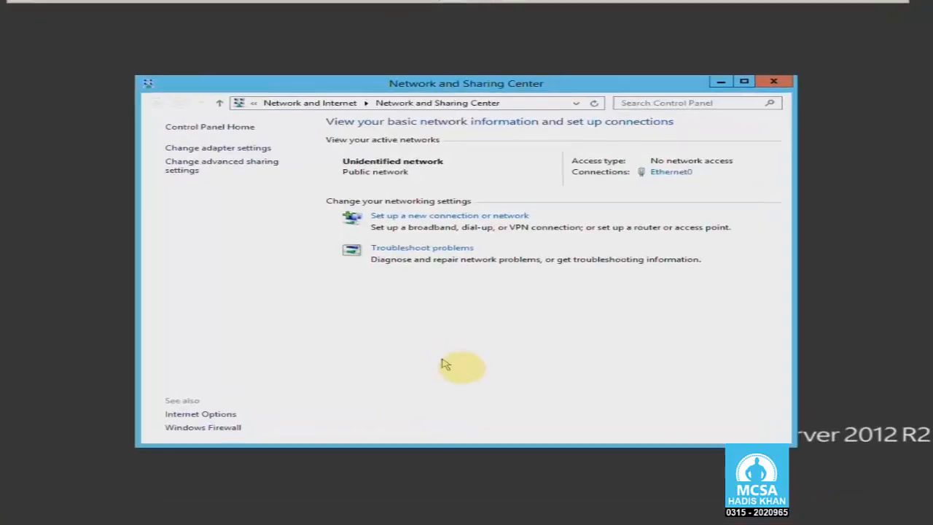
pyautogui.click(71, 122)
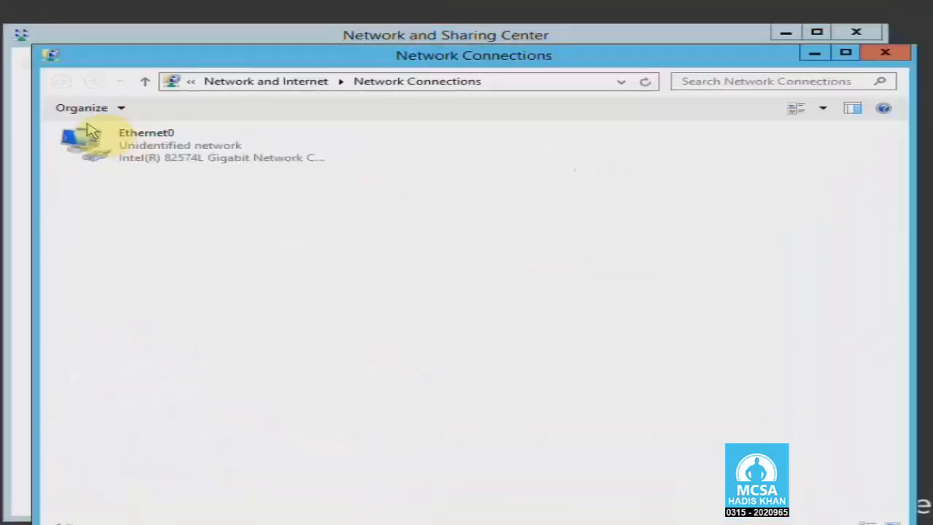
pyautogui.rightClick(154, 151)
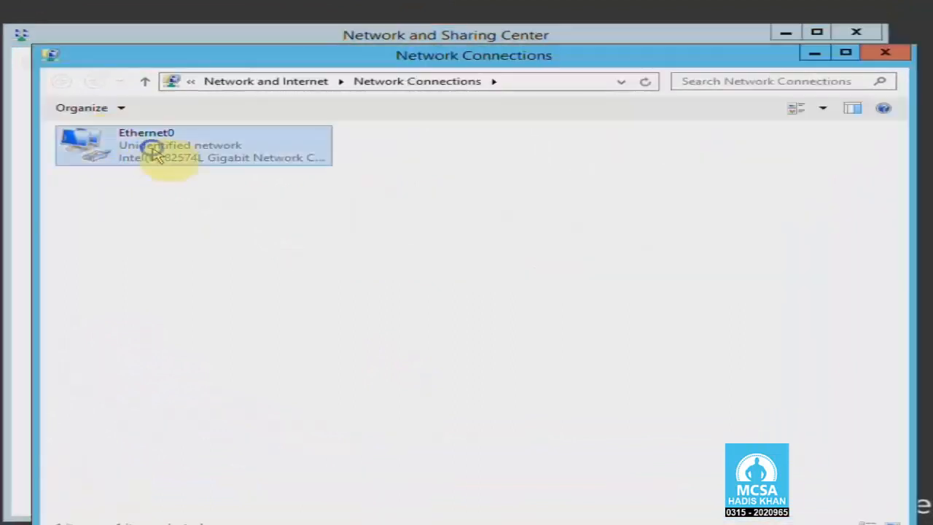
# - Open the Internet Protocol Version 4 (TCP/IPv4) properties of the Ethernet0 adapter
pyautogui.click(169, 175)
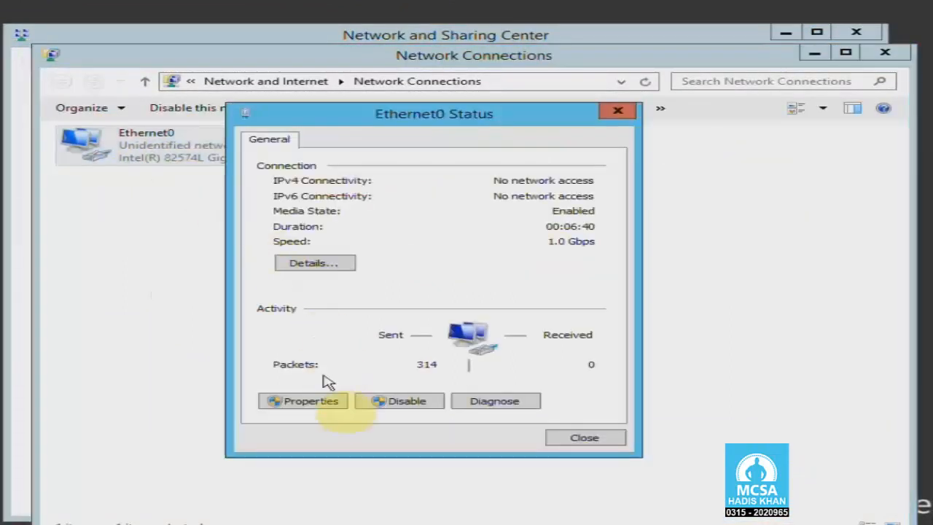
pyautogui.click(321, 398)
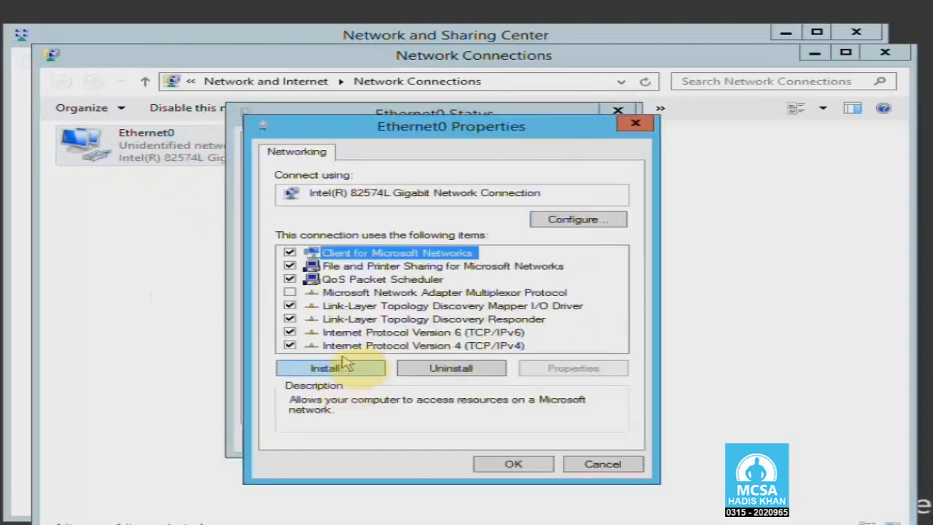
pyautogui.click(392, 347)
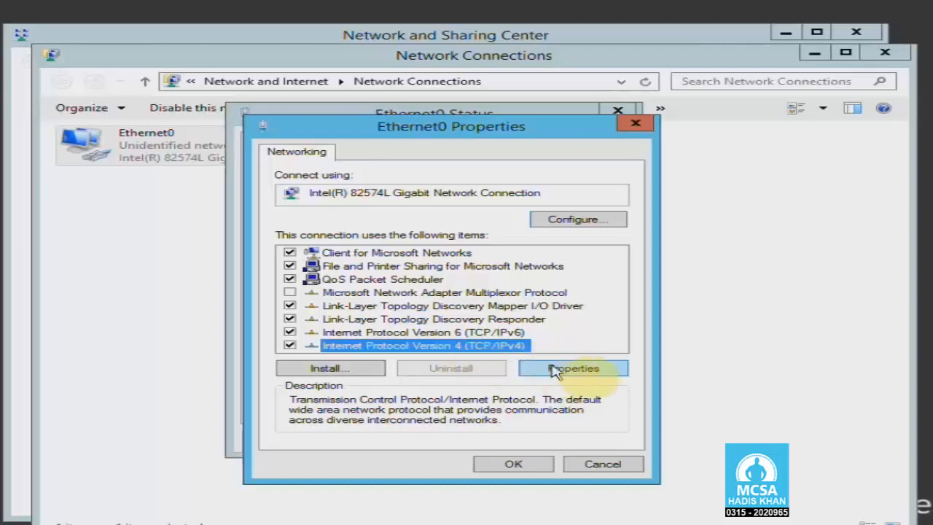
pyautogui.click(605, 370)
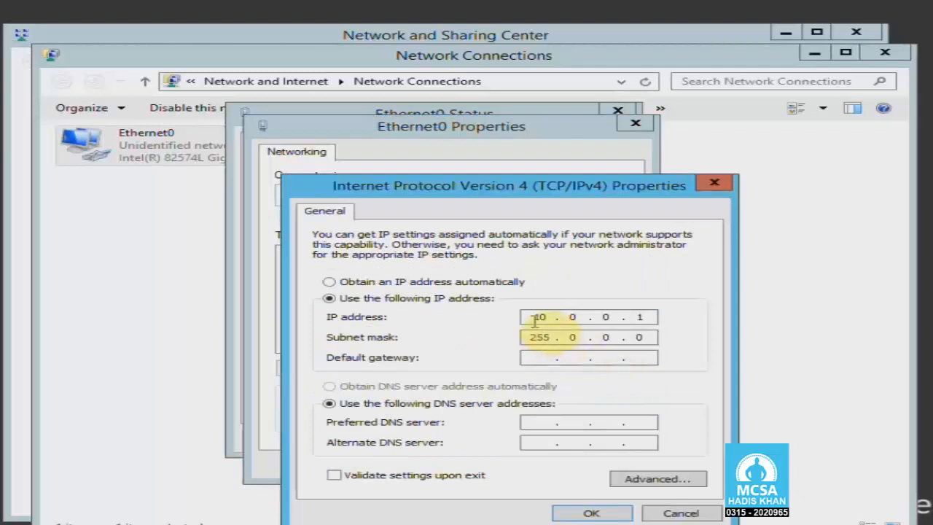
# - Set static IP 10.0.0.10, mask 255.0.0.0 and preferred DNS 10.0.0.10, then apply
pyautogui.moveTo(531, 318); pyautogui.dragTo(644, 318)
pyautogui.click(643, 318)
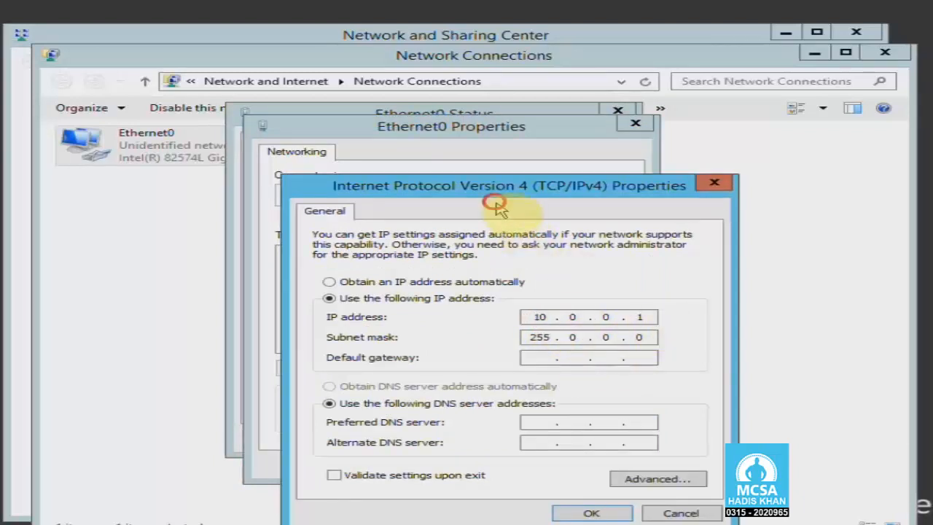
pyautogui.moveTo(489, 191); pyautogui.dragTo(487, 159)
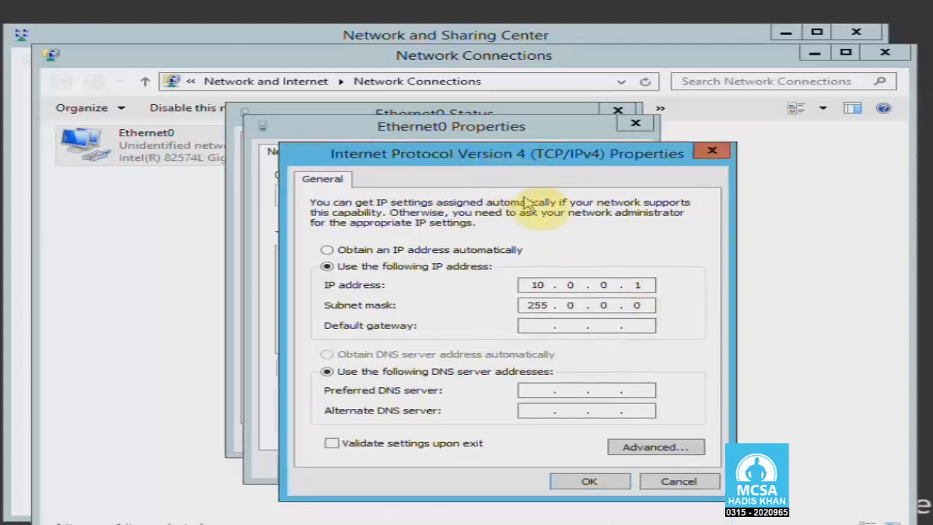
pyautogui.click(540, 391)
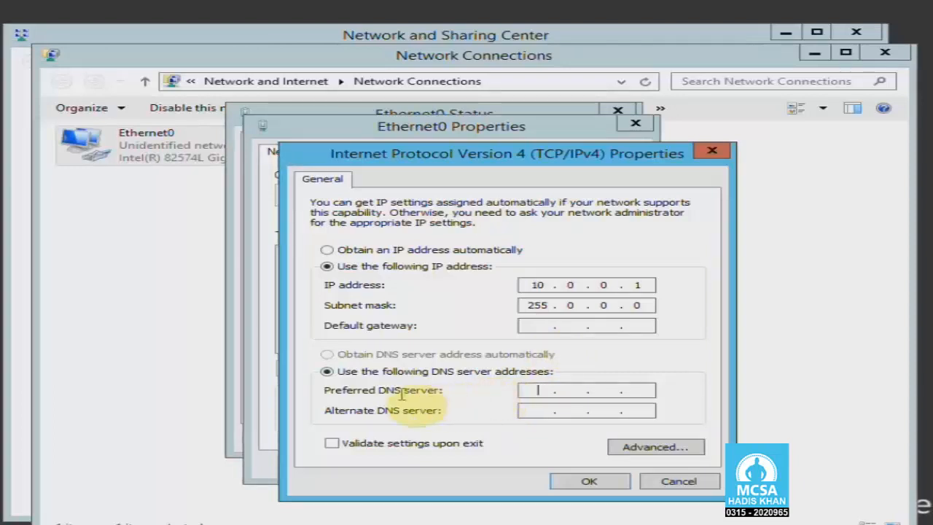
pyautogui.click(530, 390)
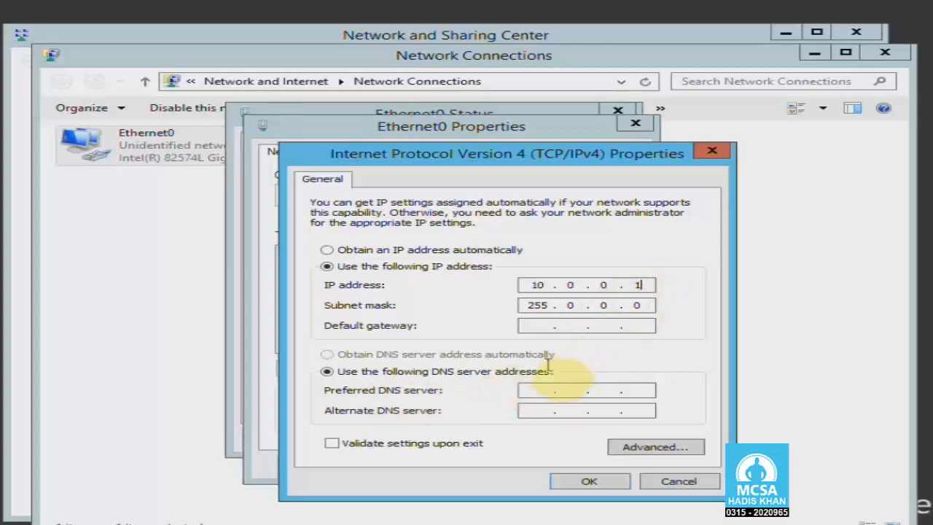
pyautogui.click(538, 390)
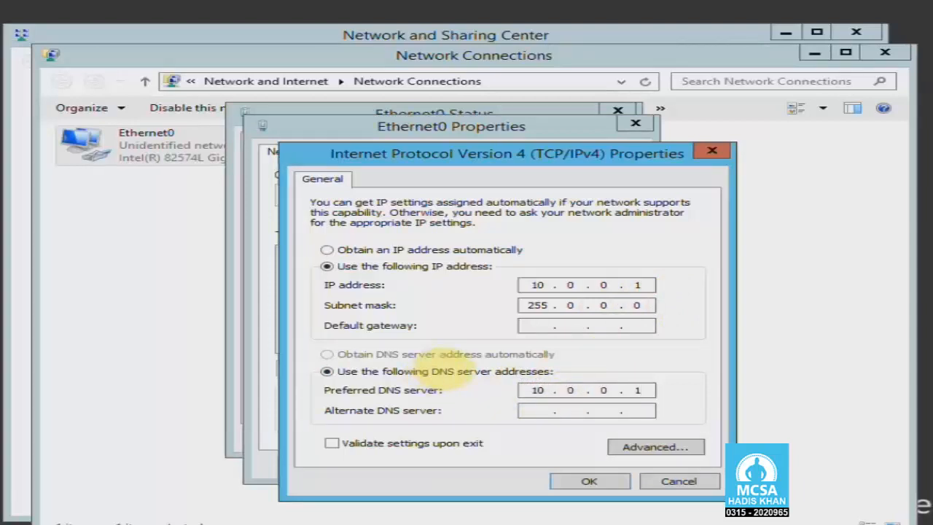
pyautogui.click(651, 285)
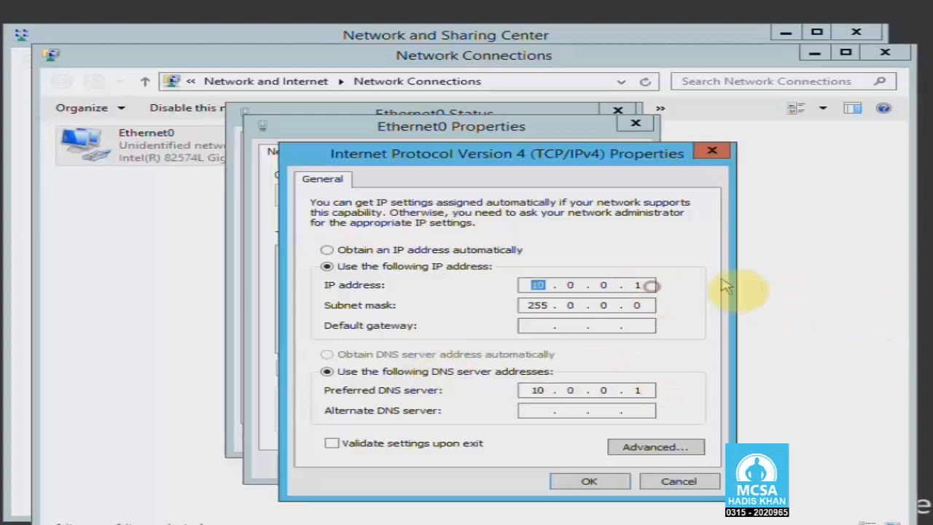
pyautogui.click(645, 286)
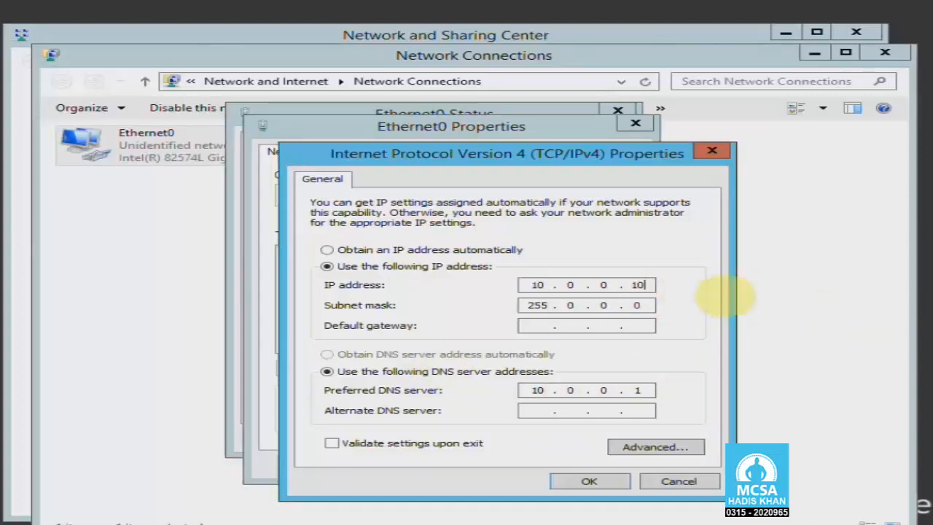
pyautogui.click(648, 391)
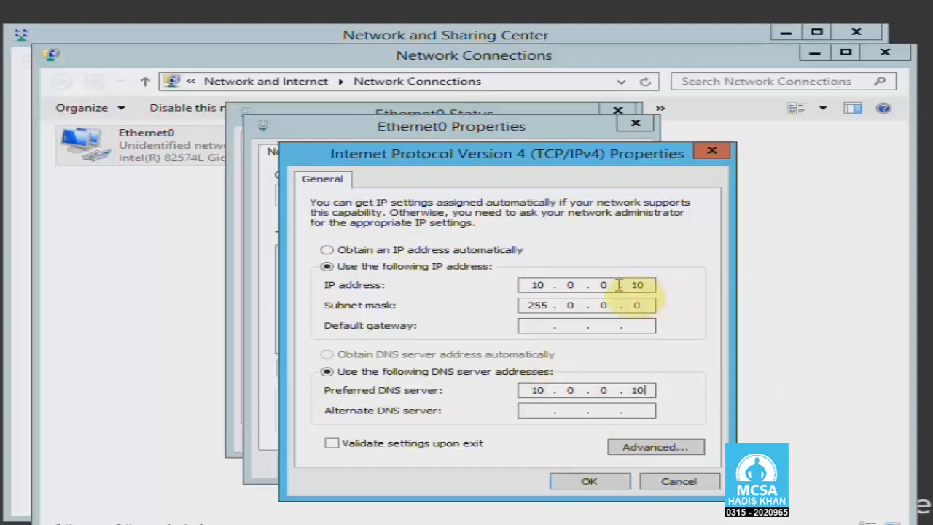
pyautogui.click(646, 286)
pyautogui.click(641, 390)
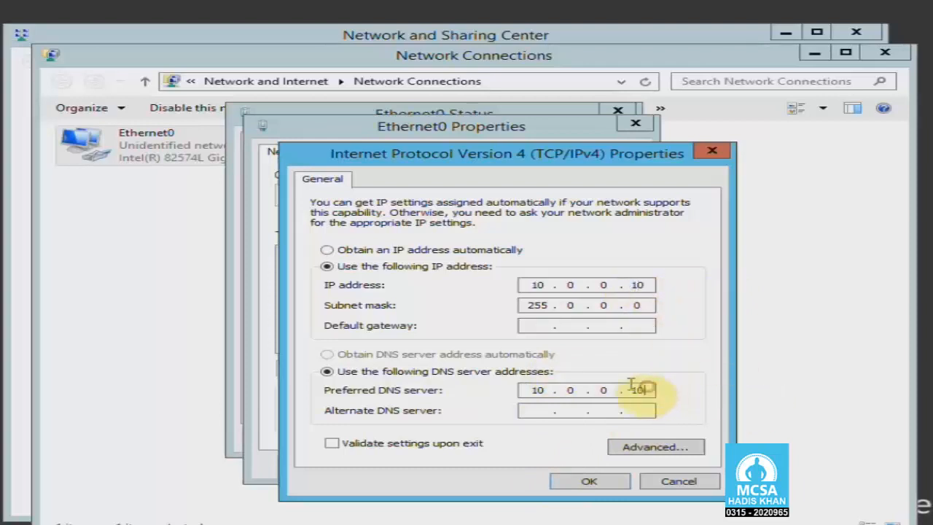
pyautogui.click(589, 481)
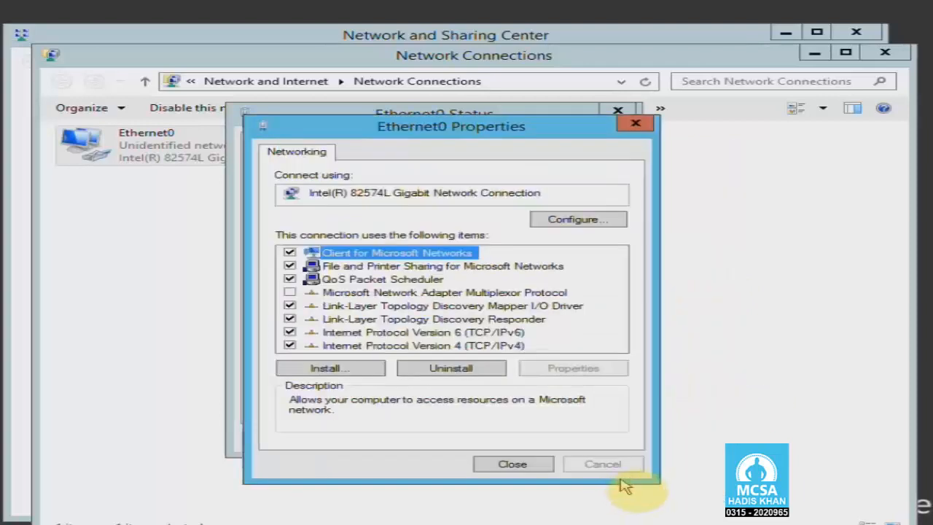
# - Reopen the Ethernet0 status details and confirm IPv4 address and DNS server are 10.0.0.10
pyautogui.click(541, 467)
pyautogui.click(576, 437)
pyautogui.click(411, 371)
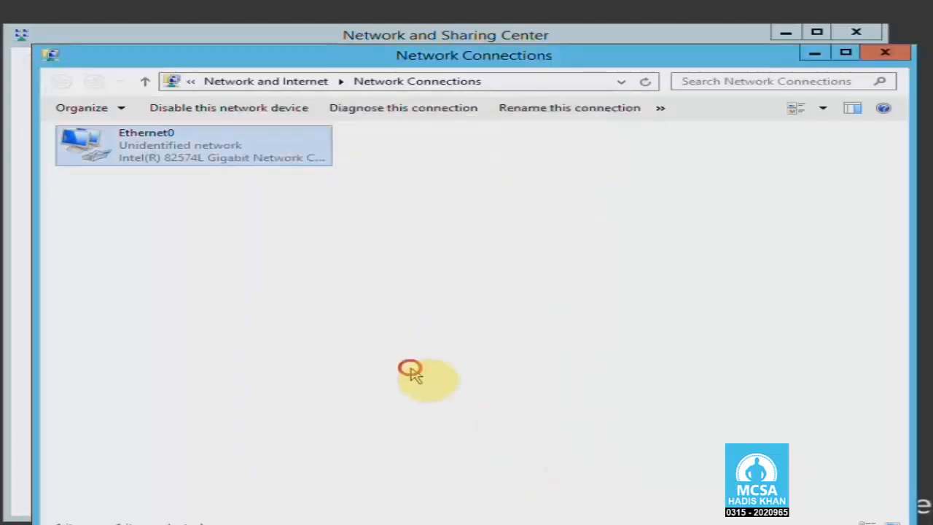
pyautogui.rightClick(175, 162)
pyautogui.click(202, 192)
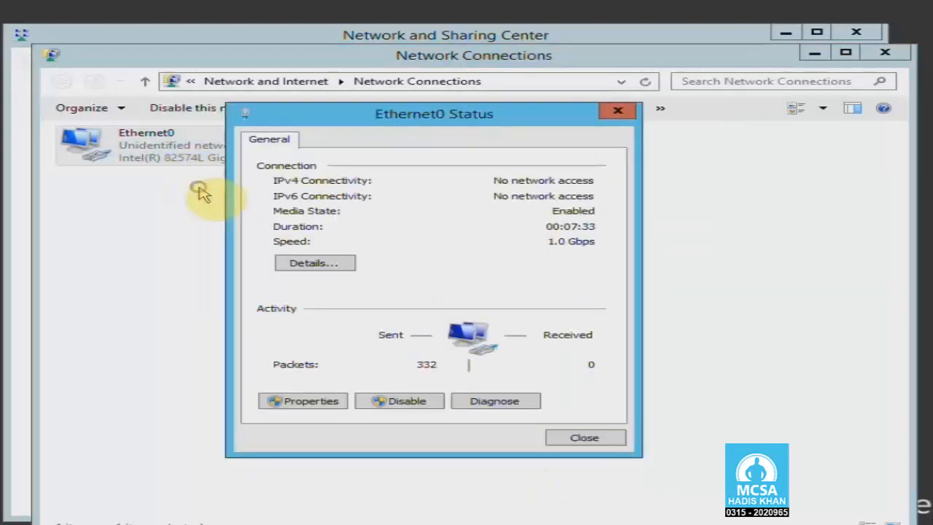
pyautogui.click(312, 264)
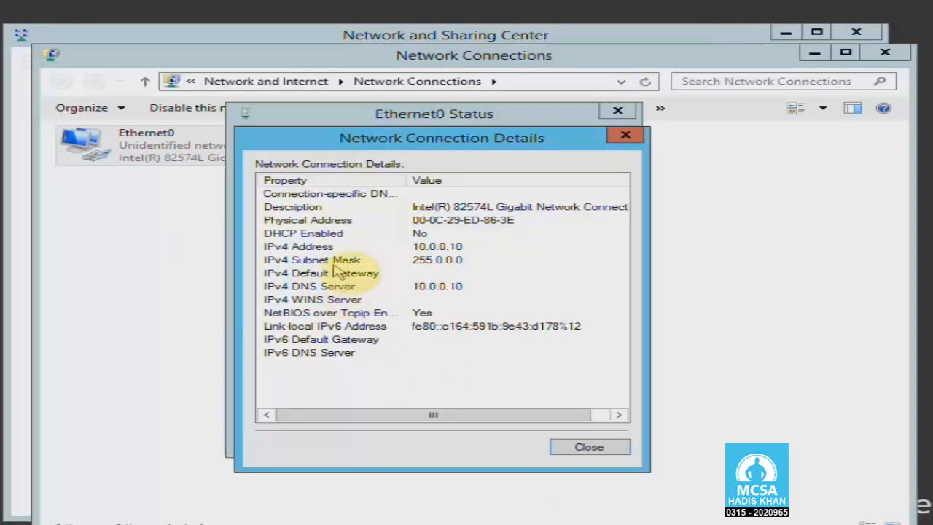
pyautogui.click(330, 248)
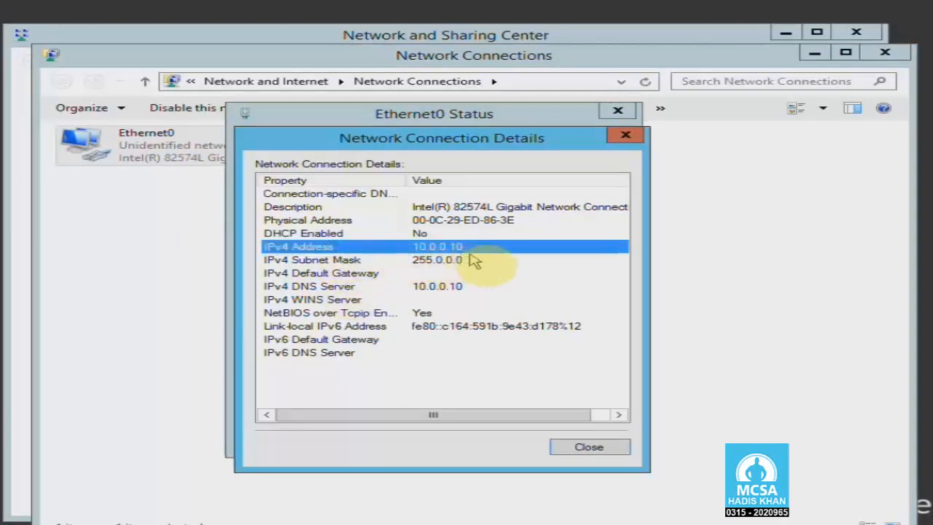
pyautogui.click(465, 288)
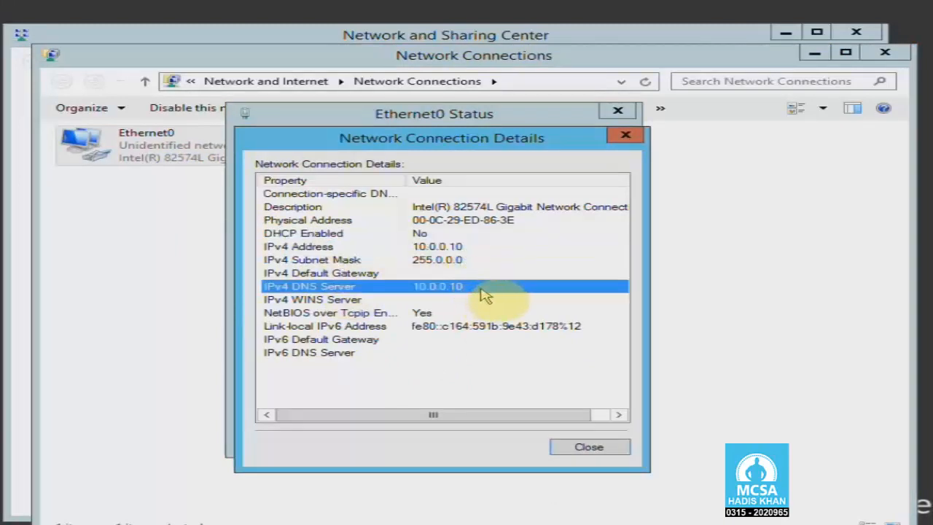
# - Close the details, status, Network Connections and Network and Sharing Center windows
pyautogui.click(625, 136)
pyautogui.click(618, 111)
pyautogui.click(884, 52)
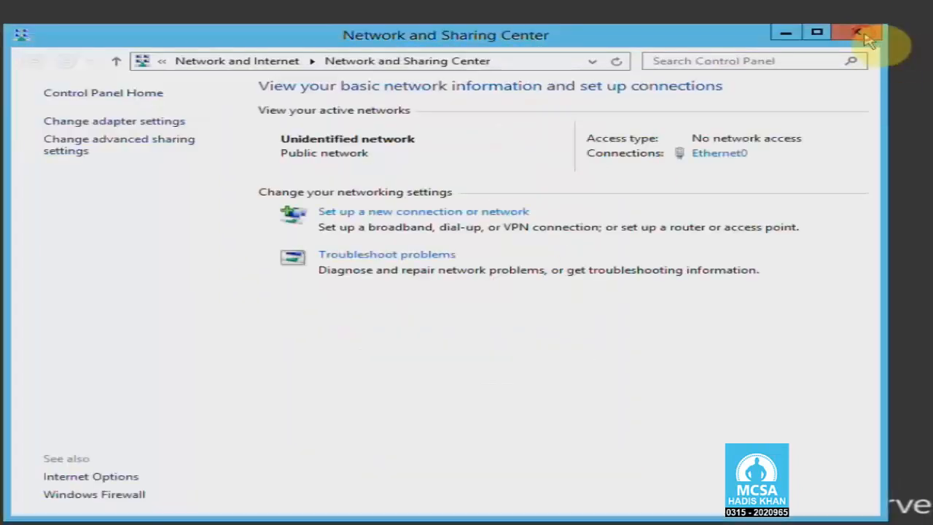
pyautogui.click(864, 32)
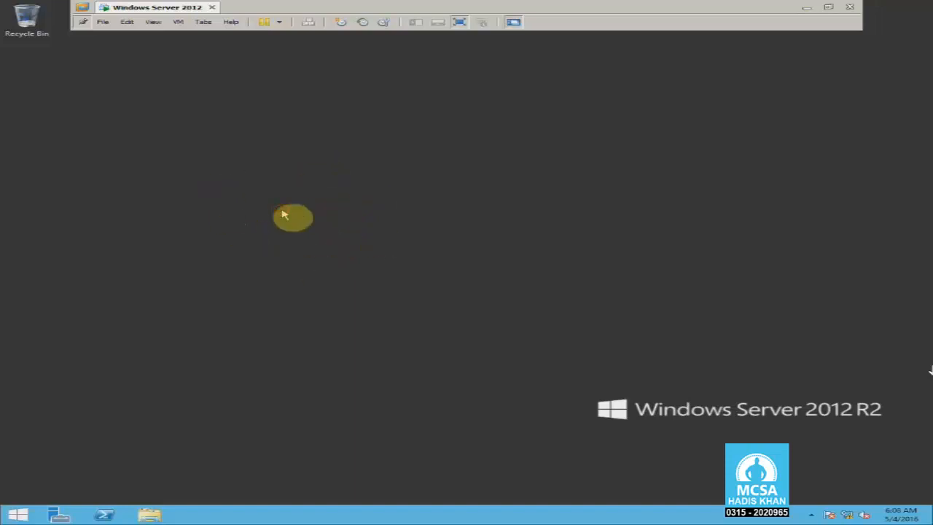
# - Change the computer name to Ser1 from This PC's system properties and acknowledge the restart notice
pyautogui.press('super')
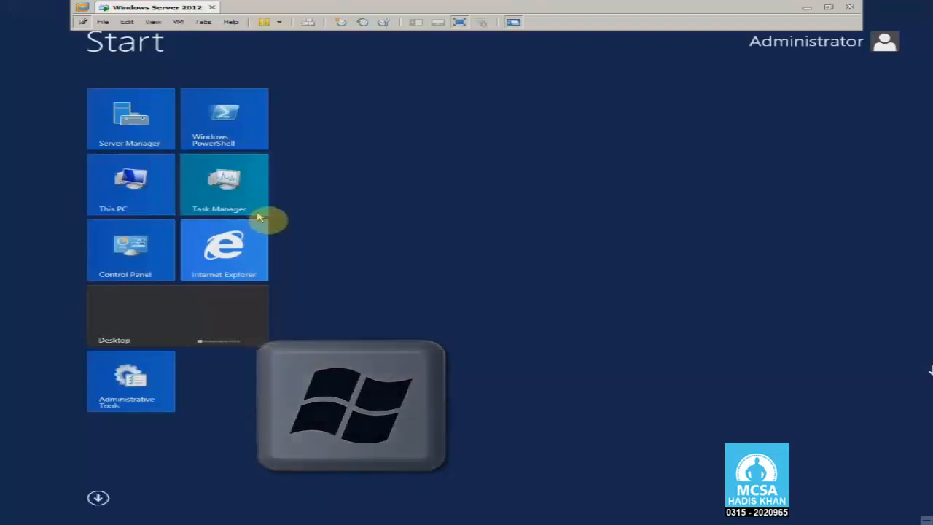
pyautogui.click(139, 186)
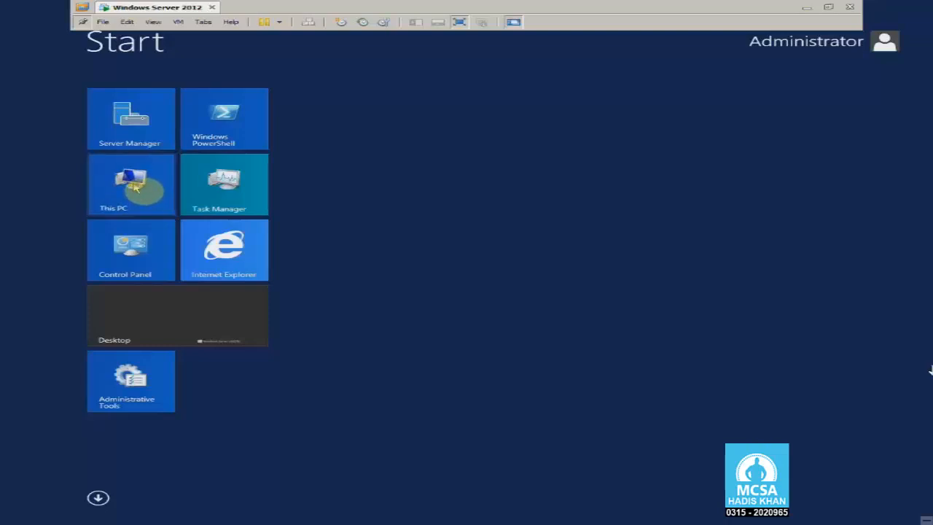
pyautogui.rightClick(135, 188)
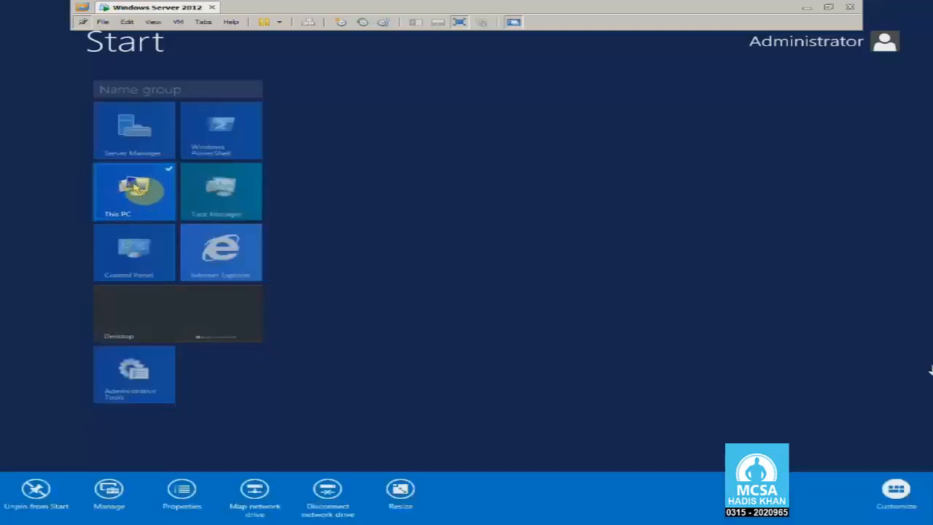
pyautogui.click(187, 494)
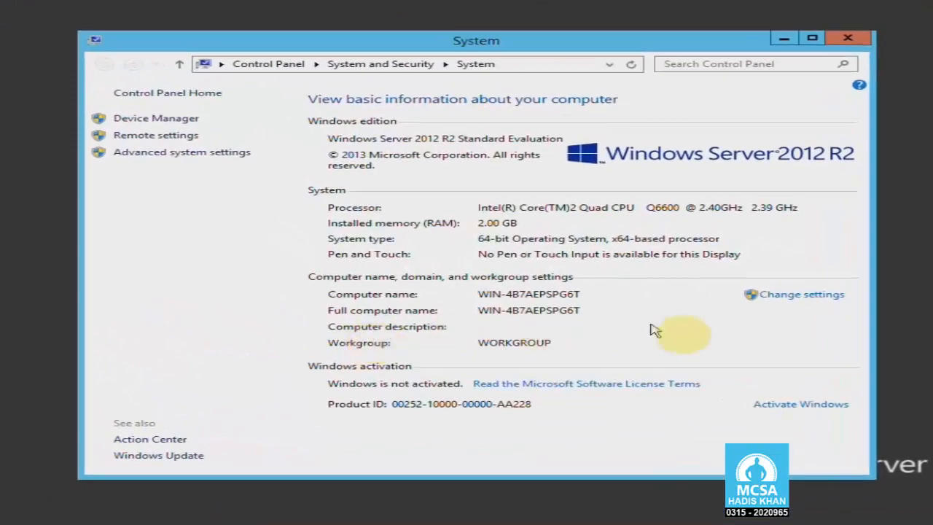
pyautogui.click(791, 298)
pyautogui.click(351, 204)
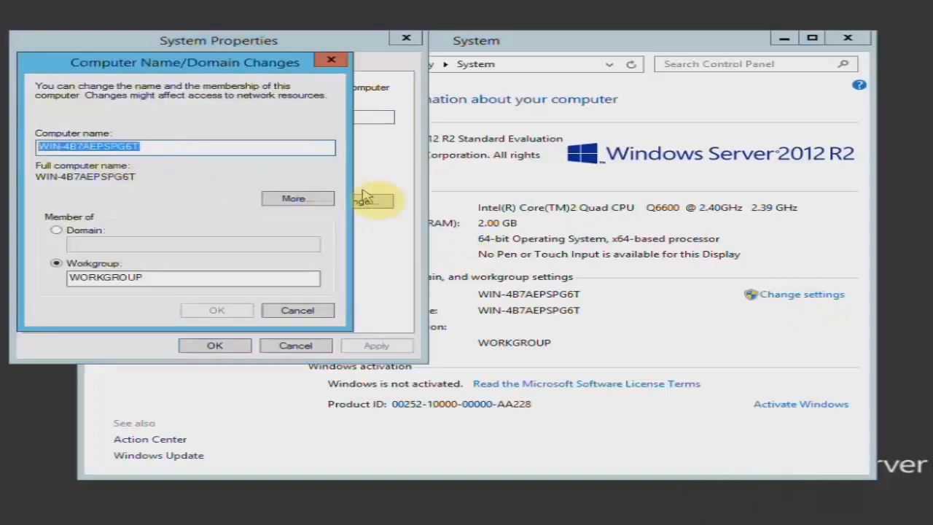
pyautogui.write('Ser1')
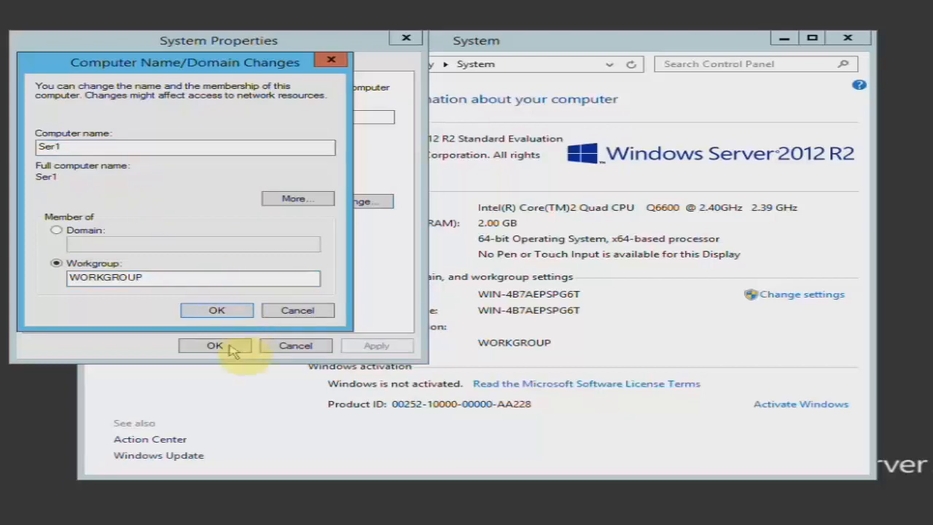
pyautogui.click(216, 311)
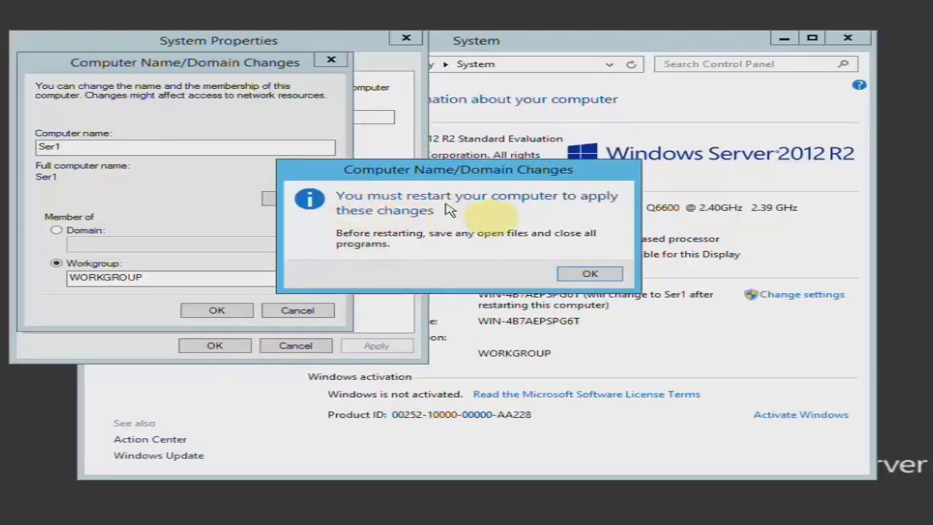
pyautogui.click(586, 274)
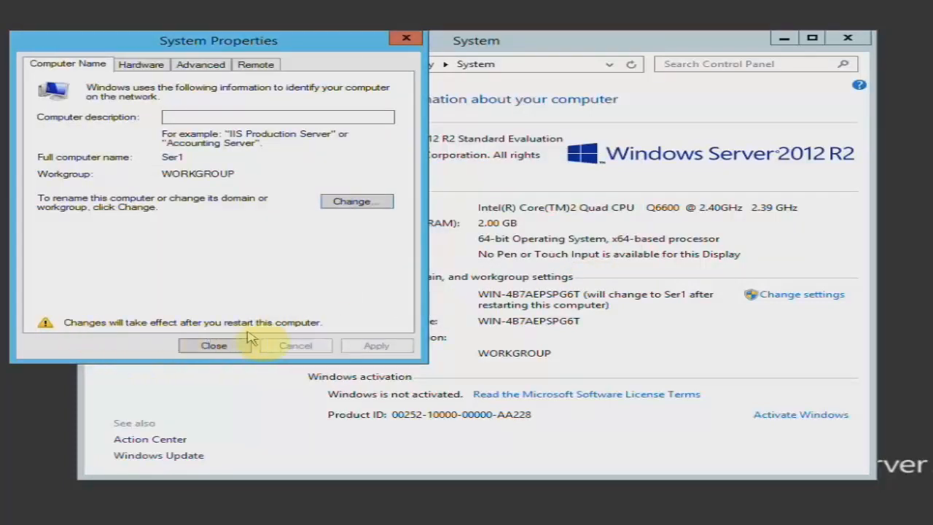
pyautogui.click(215, 345)
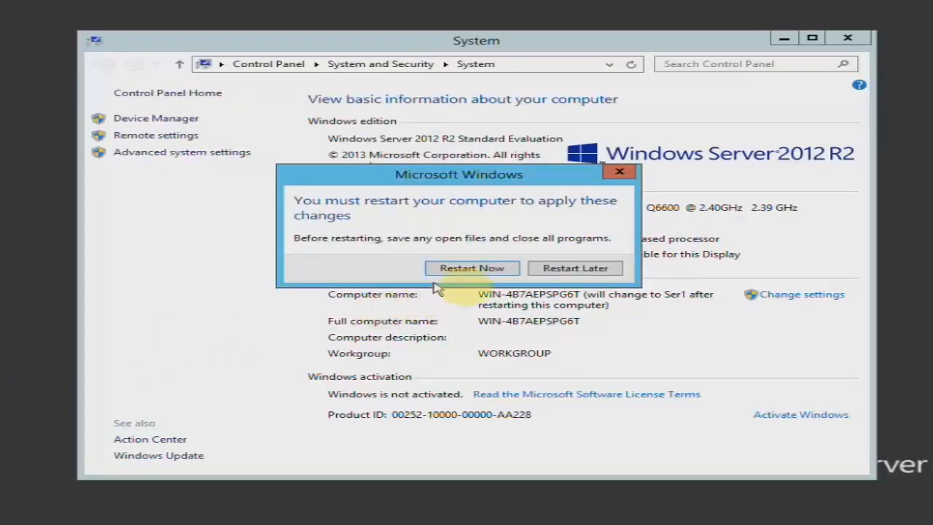
# - Restart now, then sign back in as Administrator with the account password
pyautogui.click(472, 269)
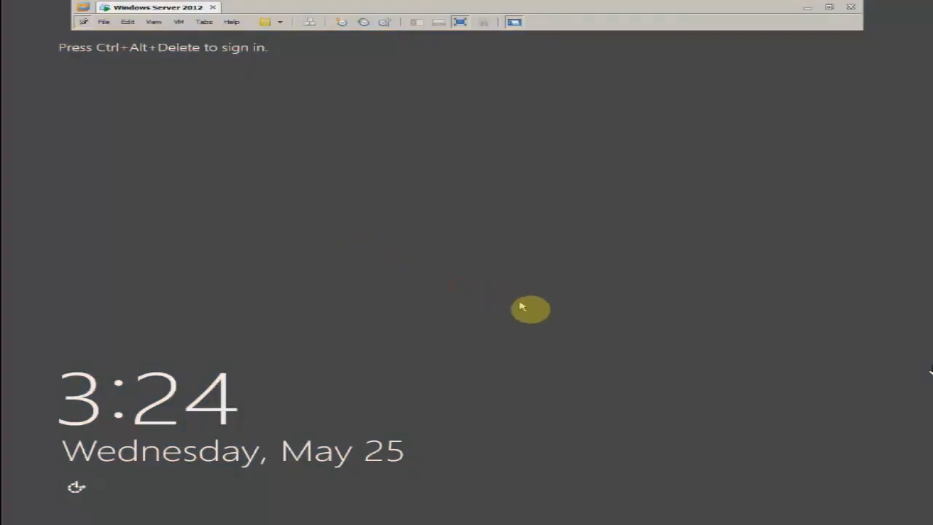
pyautogui.press('ctrl+alt+Insert')
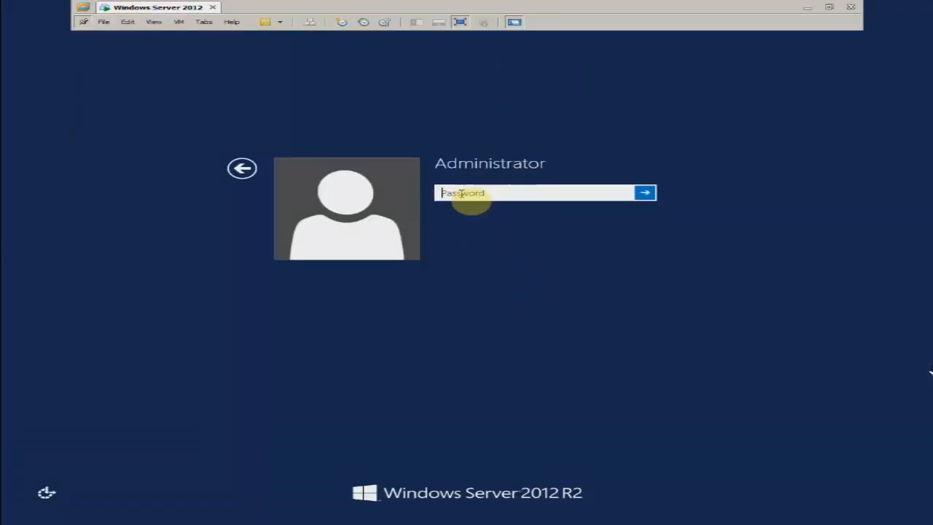
pyautogui.press('Return')
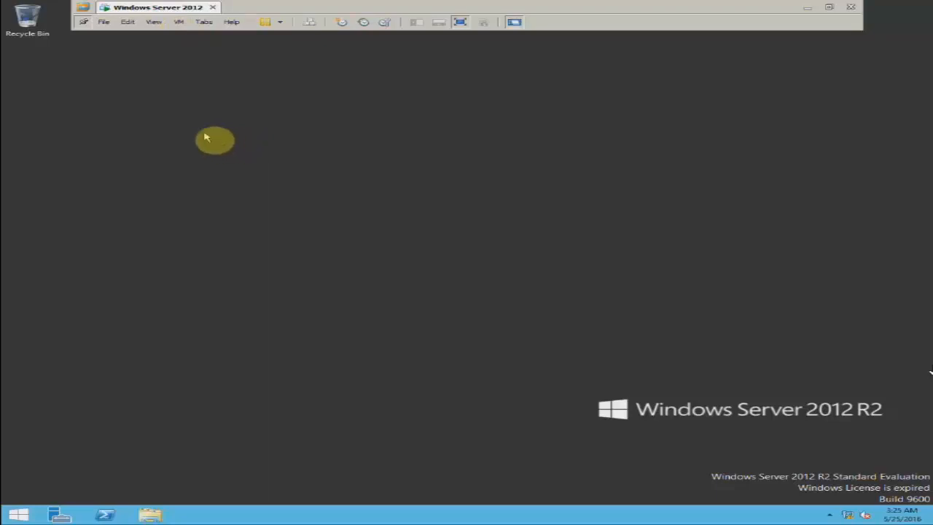
# - Open the Snapshot Manager and delete the first snapshot in the chain
pyautogui.click(178, 27)
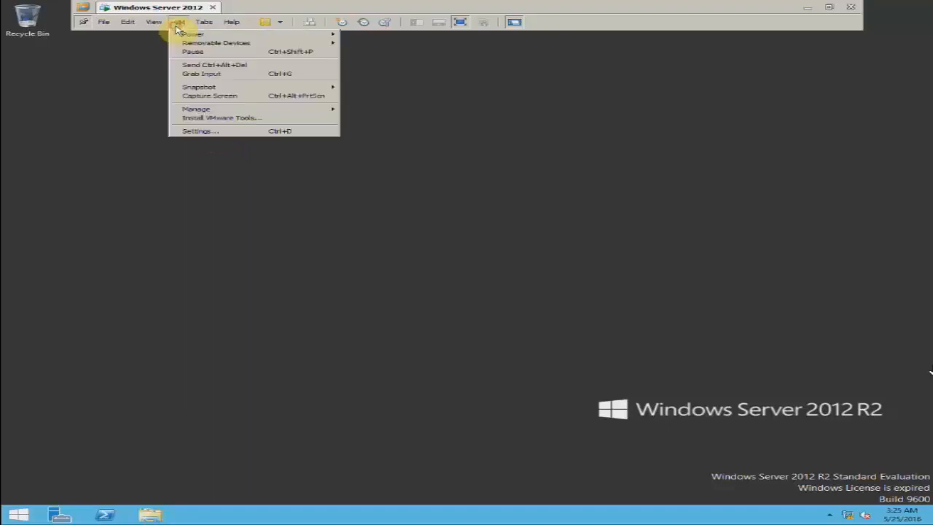
pyautogui.moveTo(200, 86)
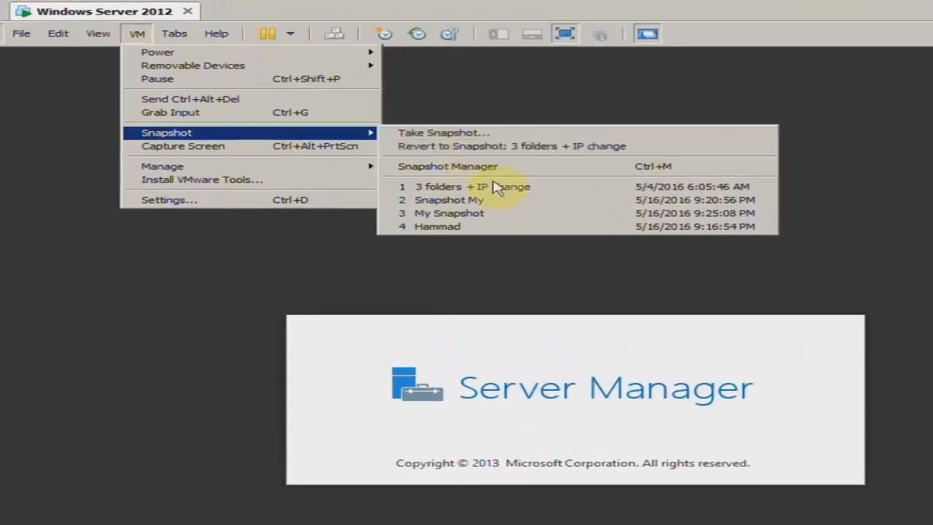
pyautogui.click(95, 266)
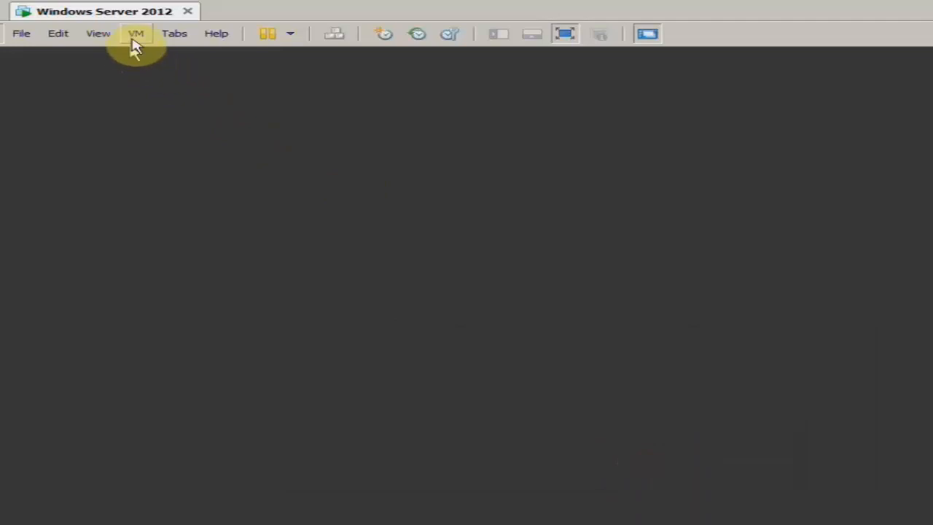
pyautogui.click(135, 34)
pyautogui.moveTo(187, 135)
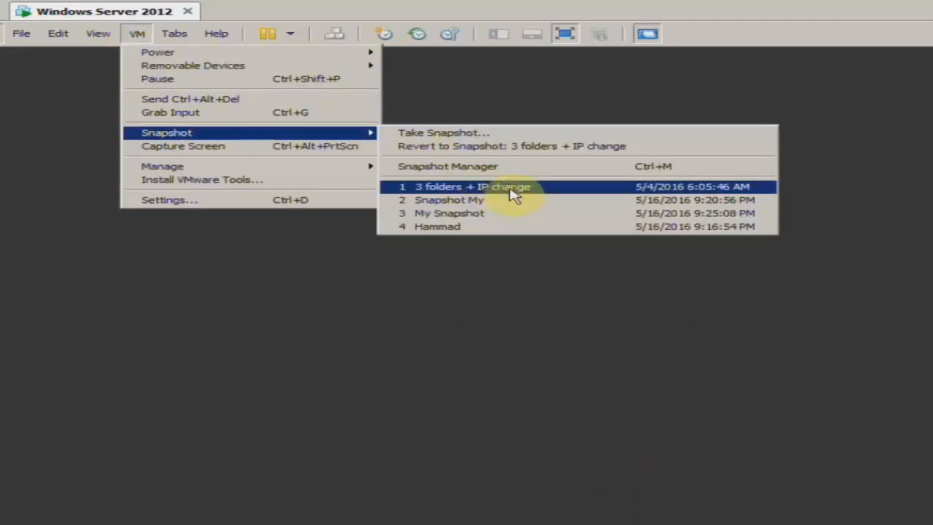
pyautogui.click(475, 168)
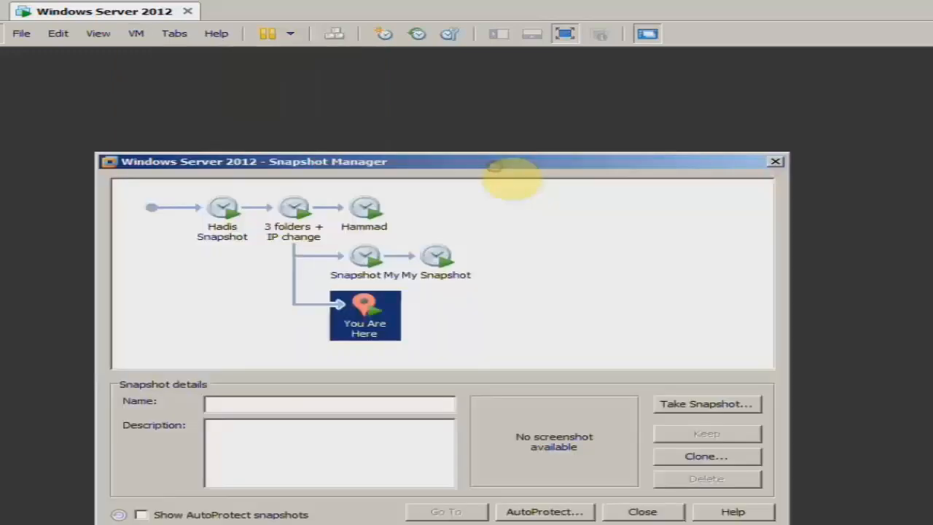
pyautogui.click(228, 234)
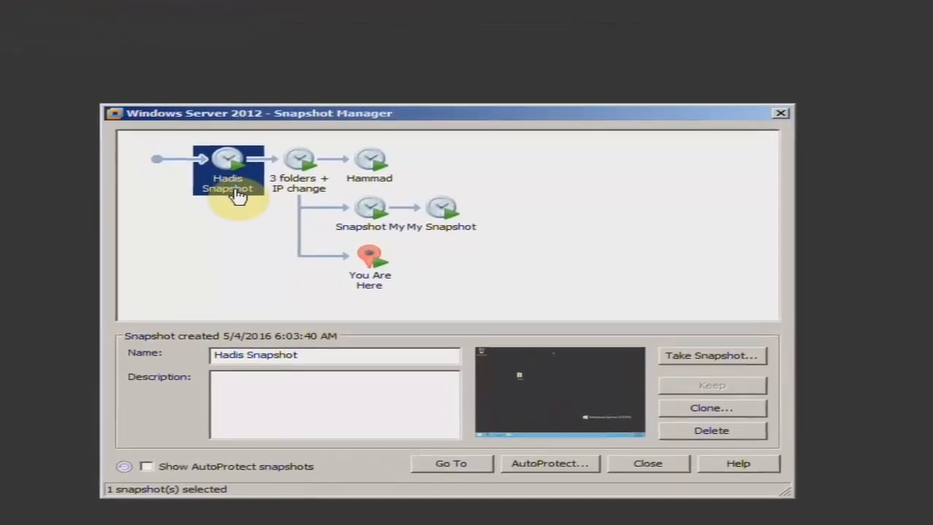
pyautogui.click(711, 430)
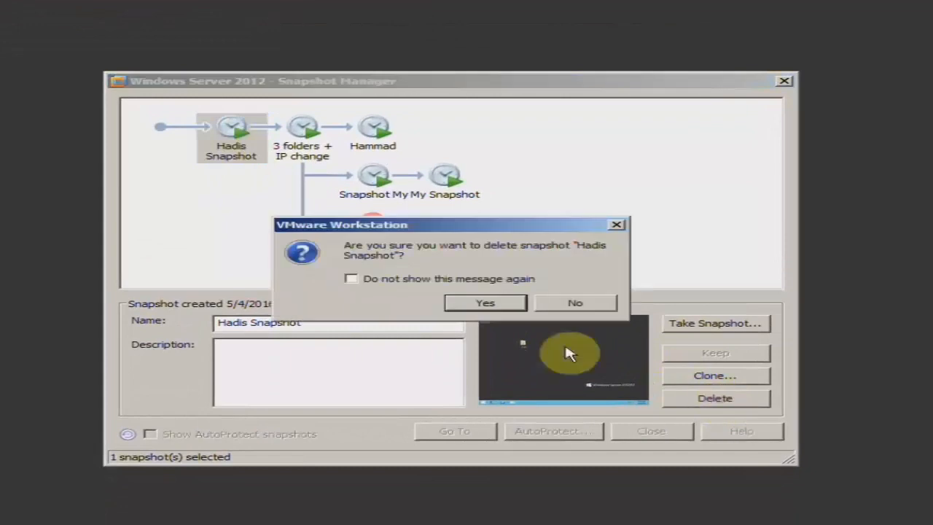
pyautogui.click(487, 304)
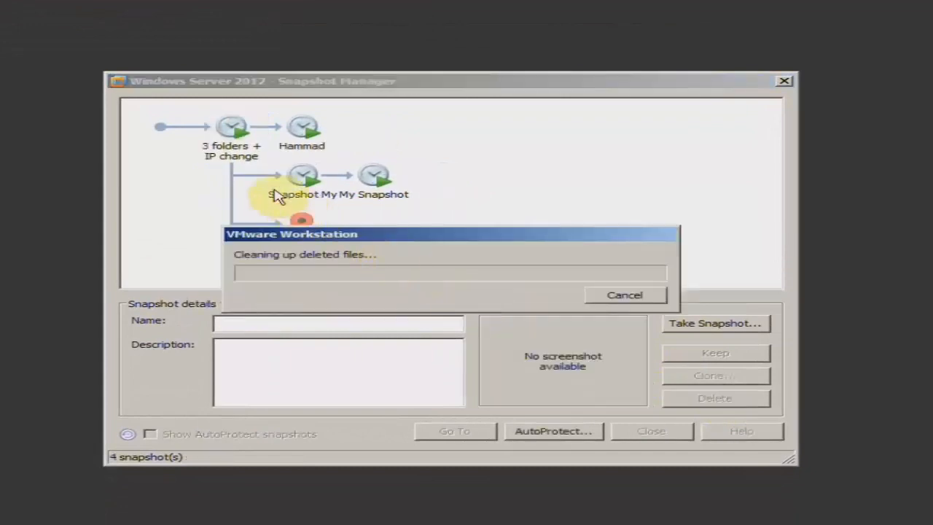
pyautogui.moveTo(412, 236)
pyautogui.mouseDown()
pyautogui.moveTo(415, 256)
pyautogui.moveTo(456, 277)
pyautogui.mouseUp()
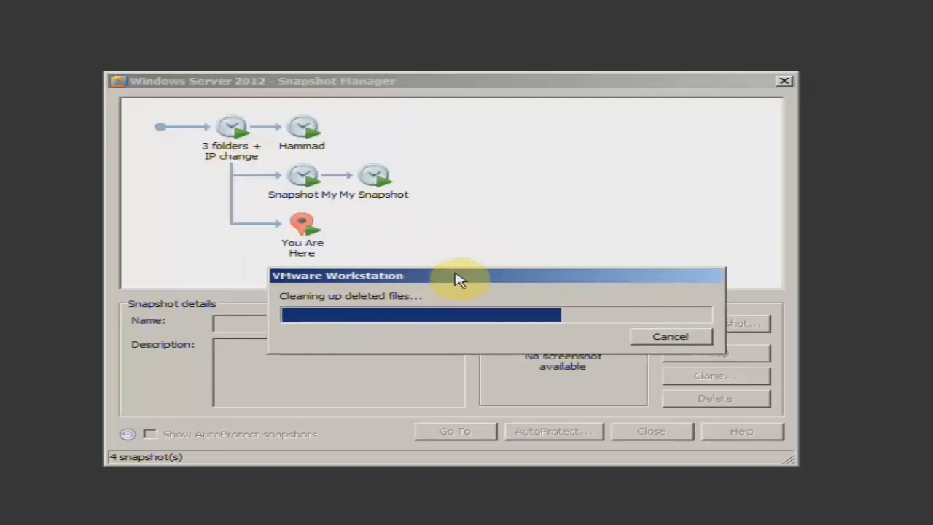
# - Delete the next two snapshots, including 'Snapshot My'
pyautogui.click(240, 152)
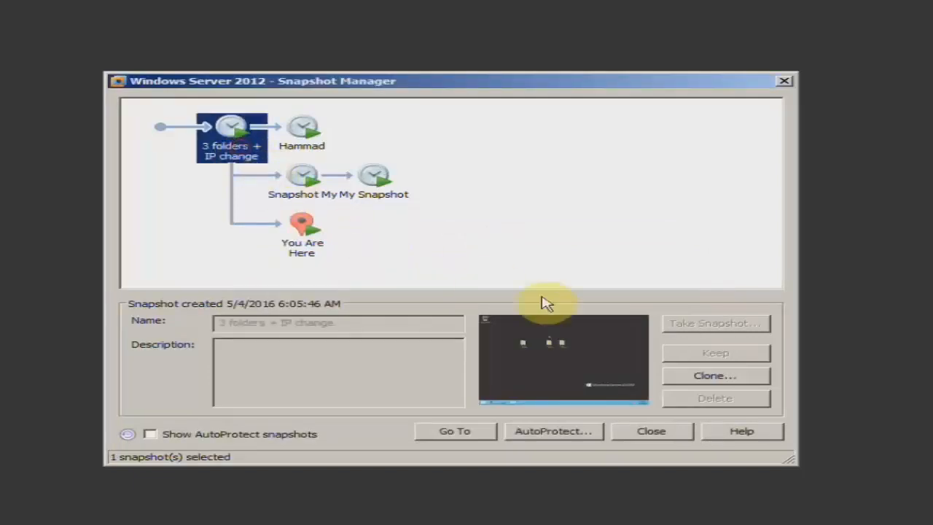
pyautogui.click(306, 149)
pyautogui.click(692, 399)
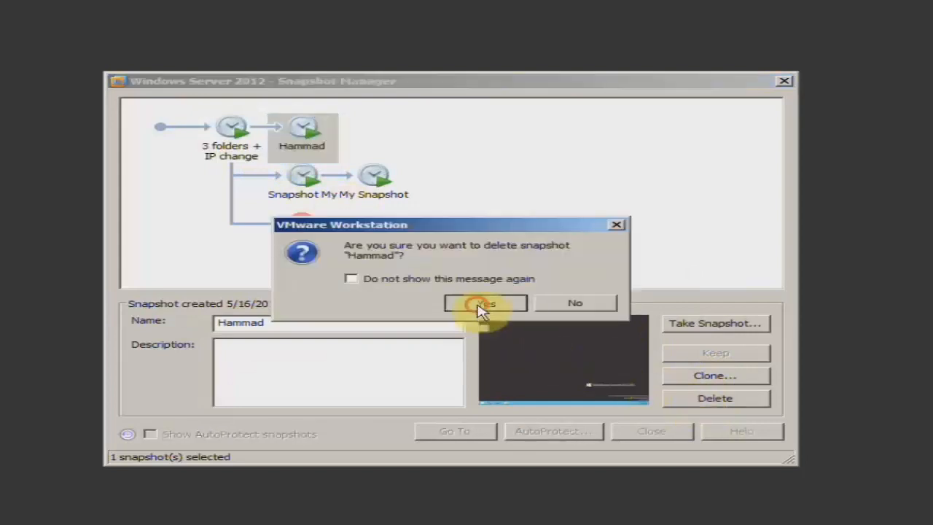
pyautogui.click(481, 307)
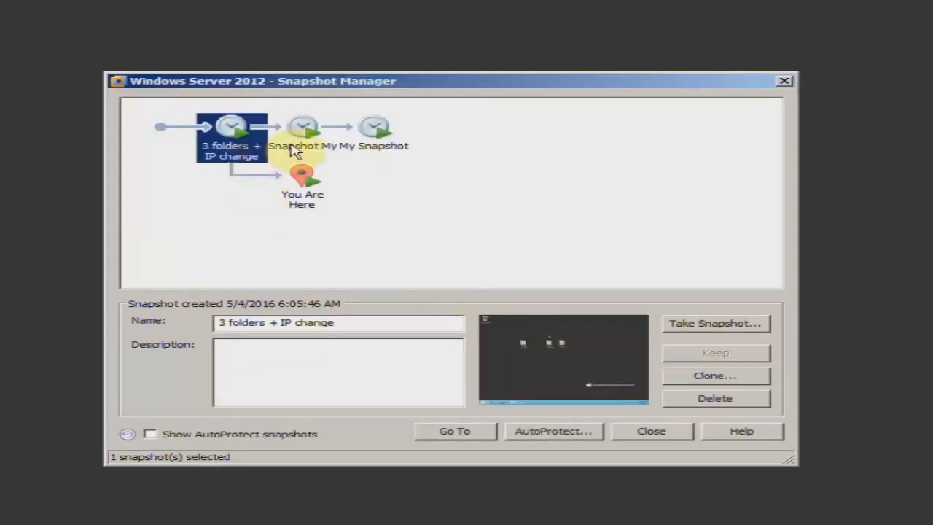
pyautogui.click(295, 149)
pyautogui.click(692, 399)
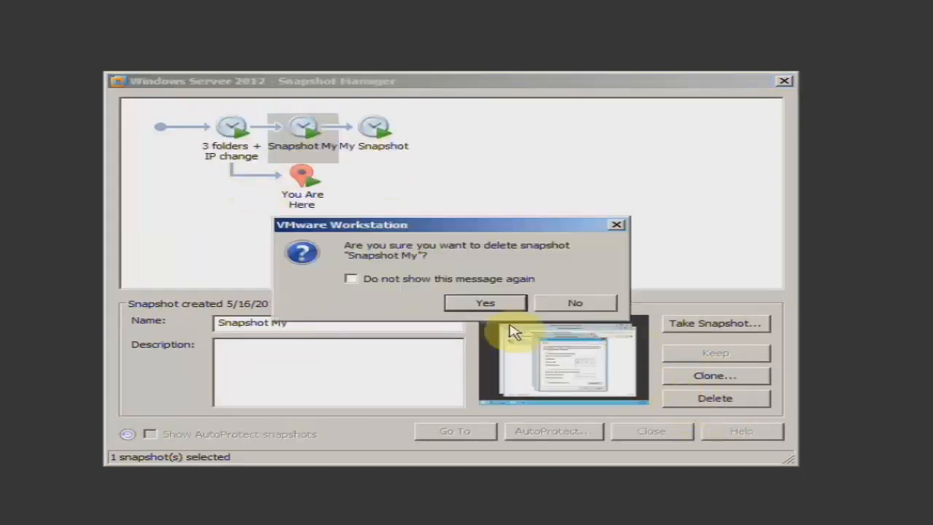
pyautogui.click(483, 305)
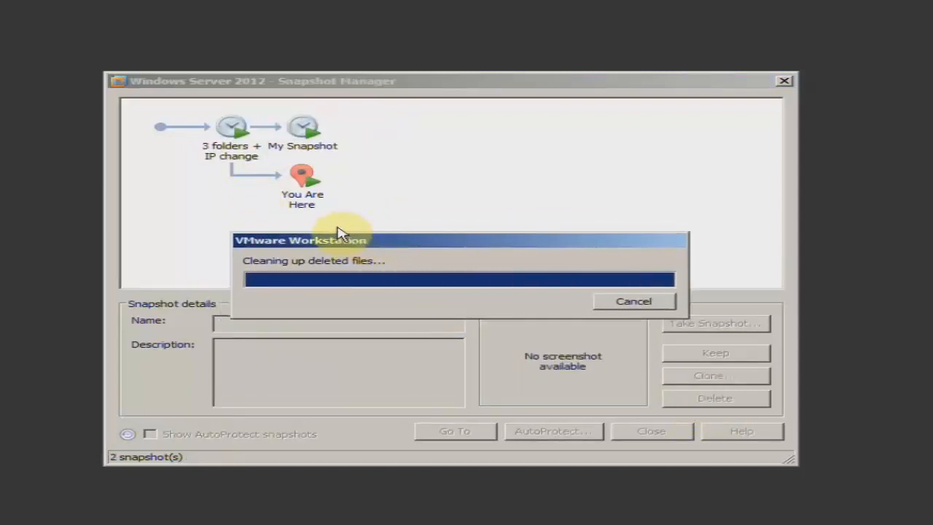
# - Delete the '3 folders + IP change' and 'My Snapshot' snapshots, then close Snapshot Manager
pyautogui.click(304, 158)
pyautogui.click(236, 154)
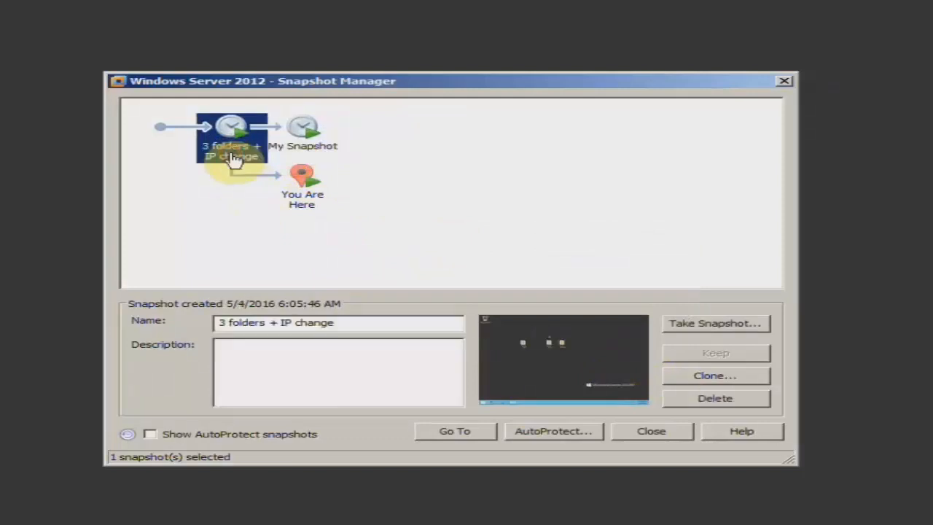
pyautogui.click(702, 399)
pyautogui.click(487, 305)
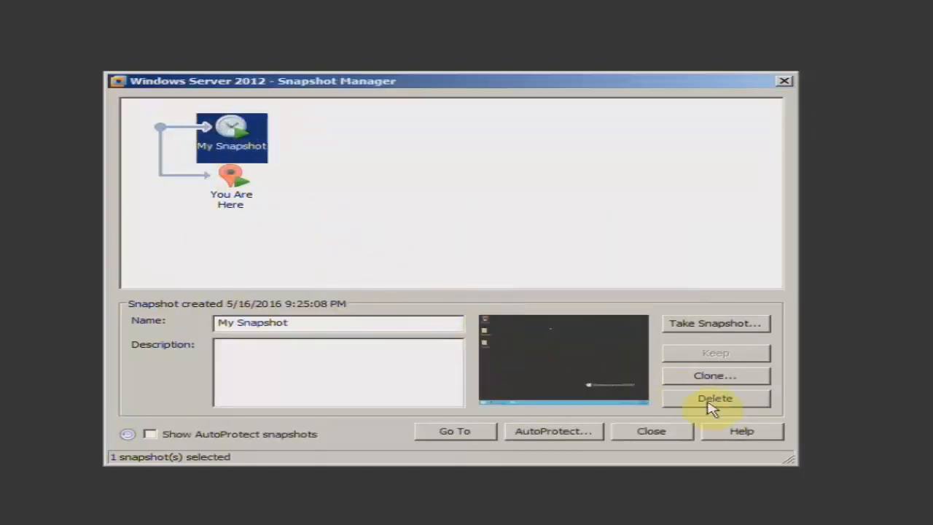
pyautogui.click(707, 400)
pyautogui.click(484, 301)
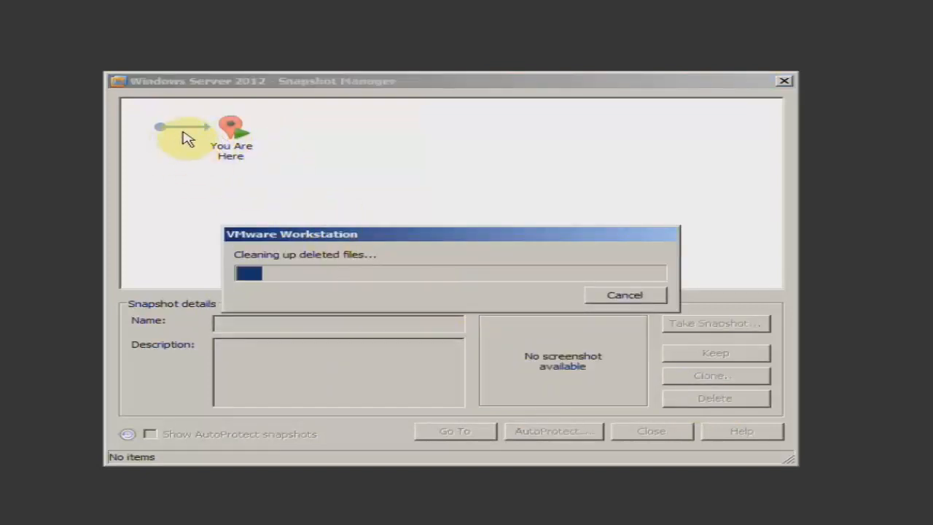
pyautogui.moveTo(440, 235); pyautogui.dragTo(490, 207)
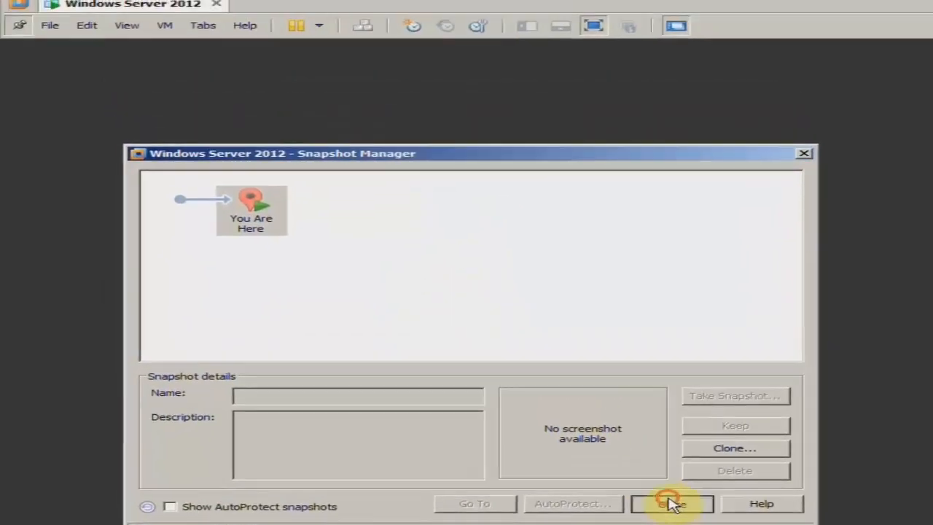
pyautogui.click(651, 431)
# - Take a VM snapshot named 'Fresh' with description 'Ser1 with IP 10.0.0.10'
pyautogui.click(168, 34)
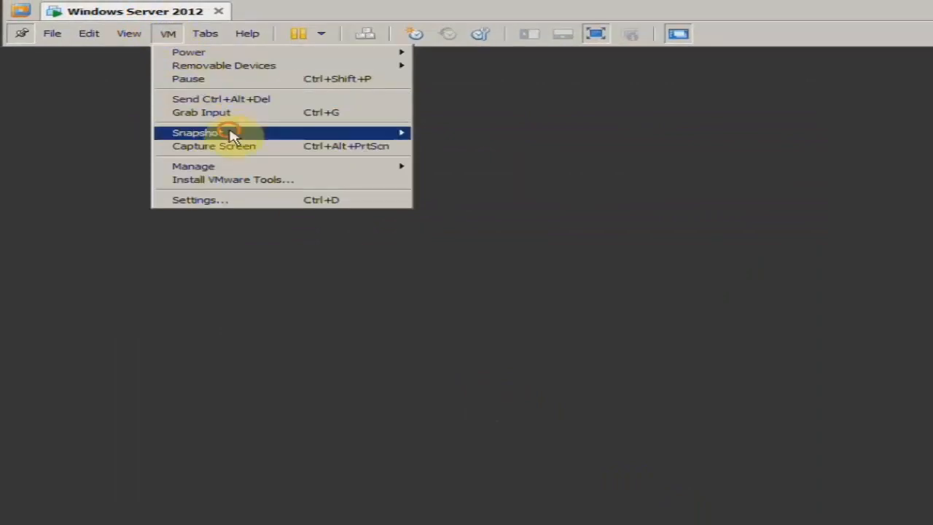
pyautogui.moveTo(233, 135)
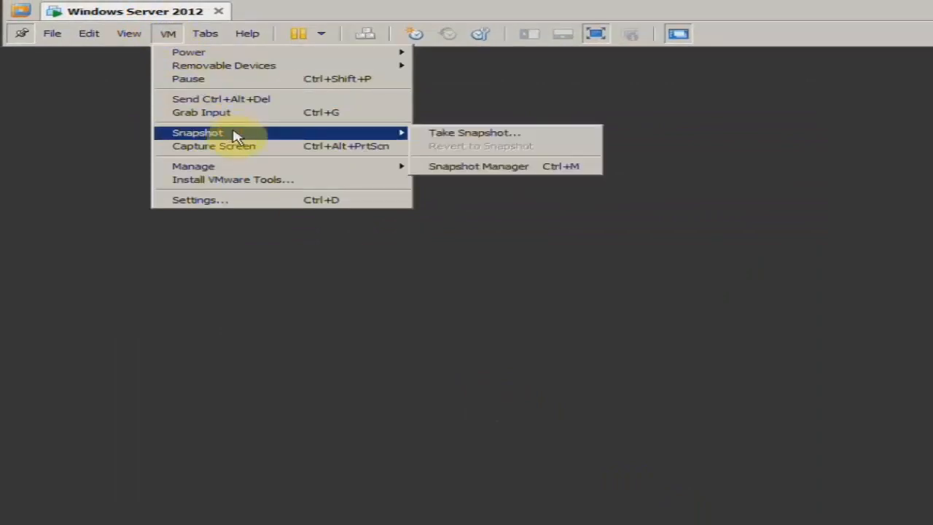
pyautogui.click(538, 137)
pyautogui.click(582, 375)
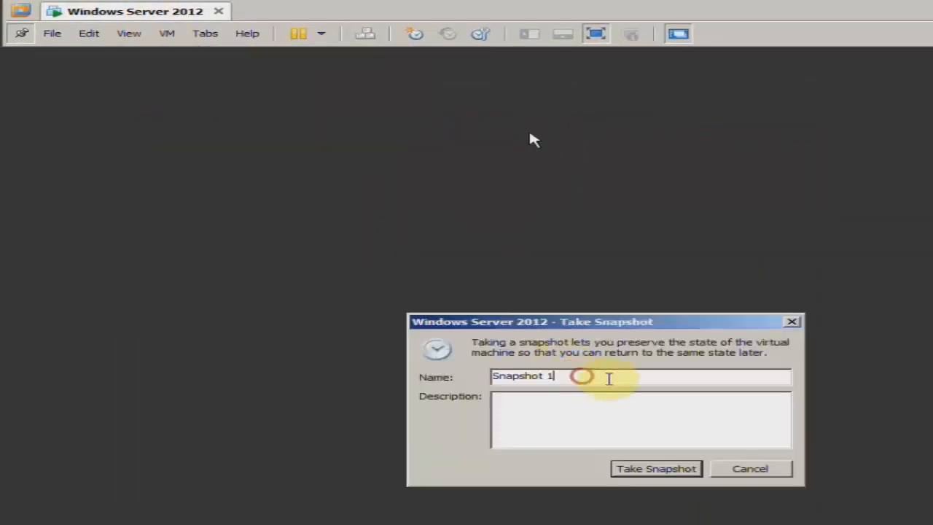
pyautogui.doubleClick(609, 378)
pyautogui.write('Fresh')
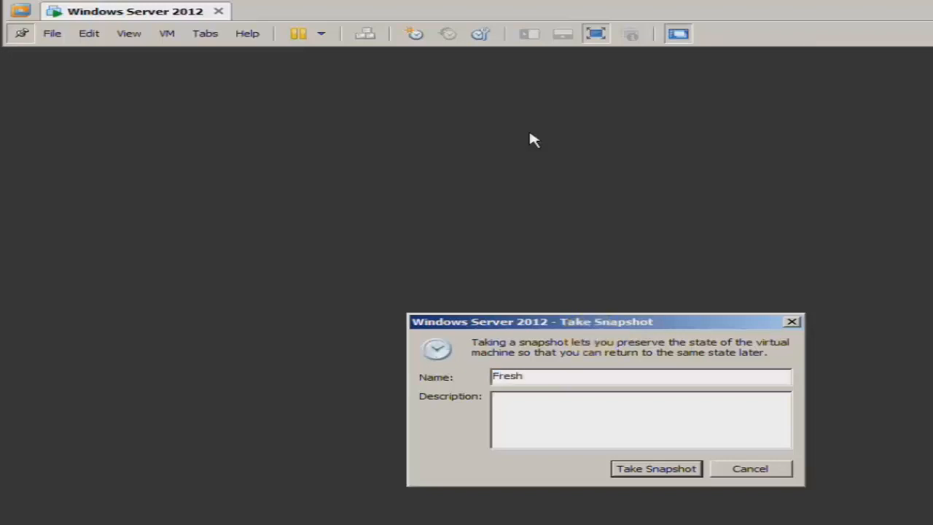
pyautogui.press('Tab')
pyautogui.write('Ser')
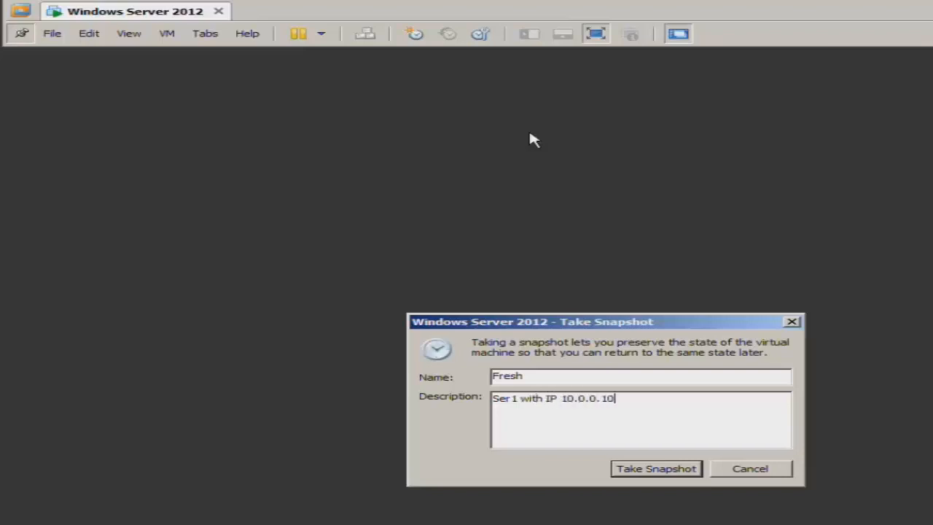
pyautogui.click(652, 472)
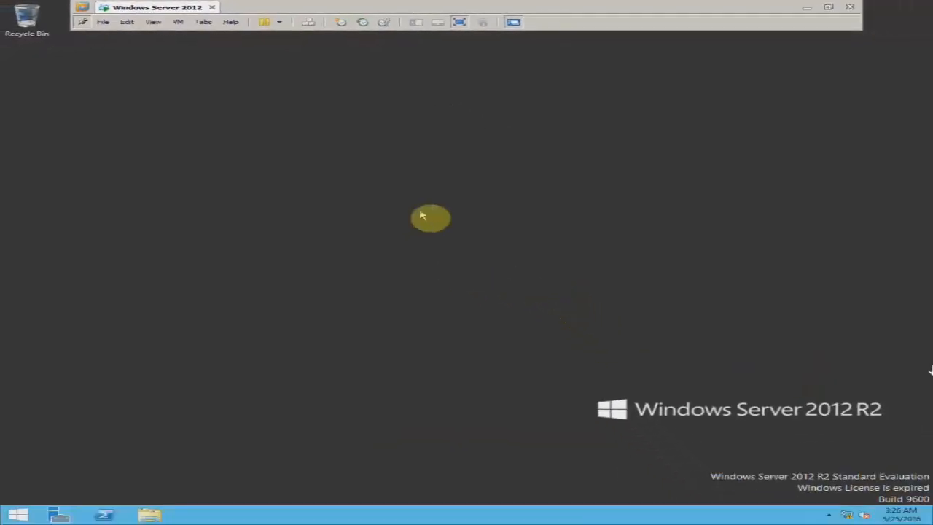
pyautogui.rightClick(416, 211)
pyautogui.click(427, 240)
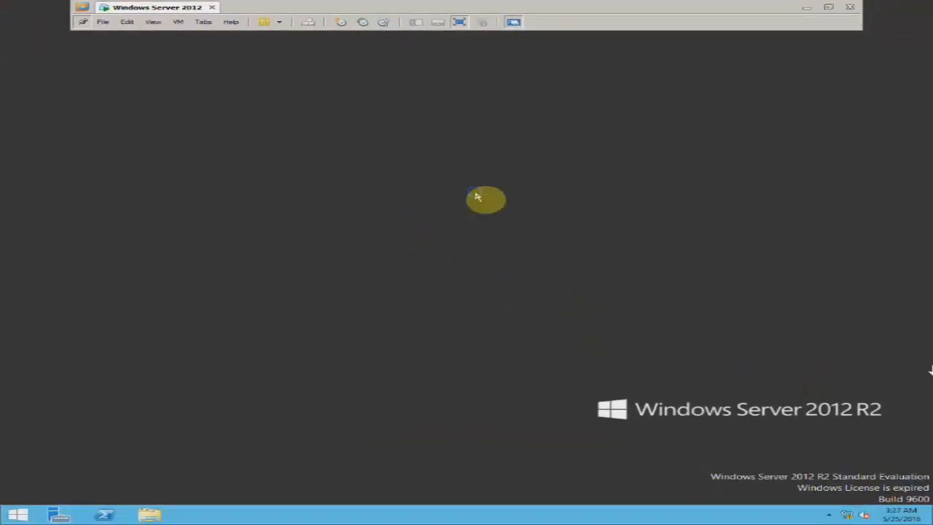
pyautogui.rightClick(476, 193)
pyautogui.click(488, 224)
pyautogui.click(178, 22)
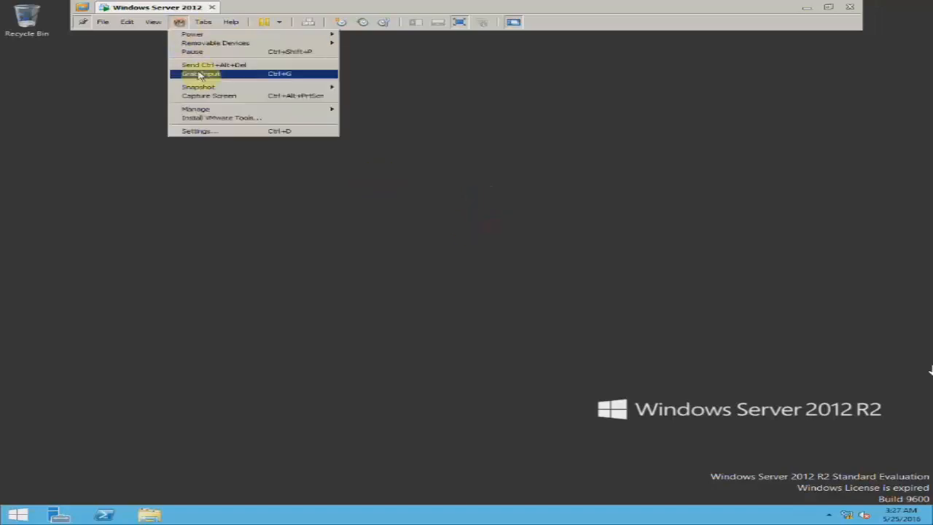
pyautogui.moveTo(232, 88)
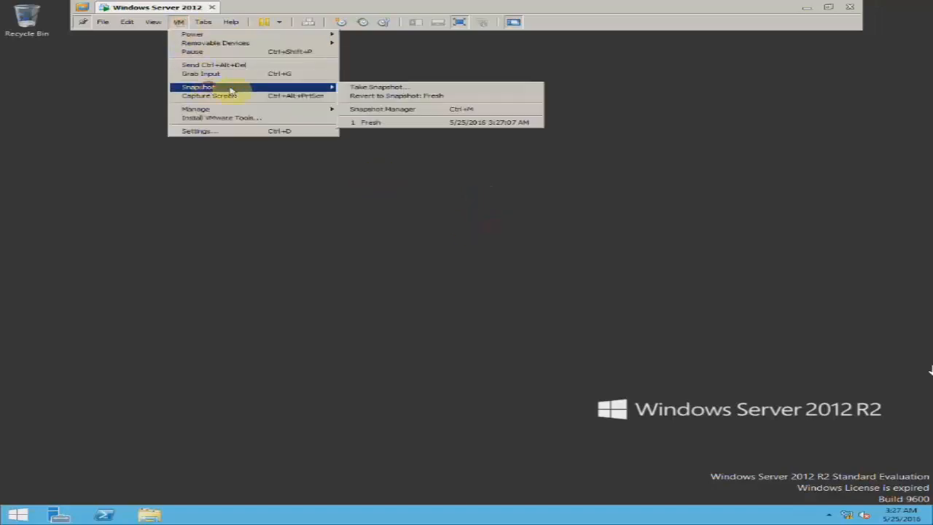
pyautogui.click(492, 157)
pyautogui.rightClick(484, 160)
pyautogui.click(502, 188)
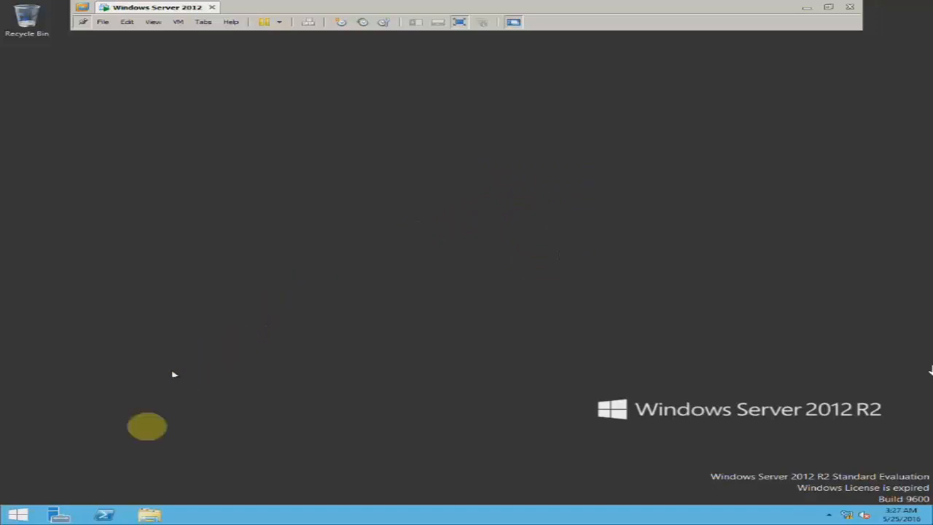
# - Bring Server Manager to the front, maximize it, and hide the VM full-screen toolbar
pyautogui.click(69, 516)
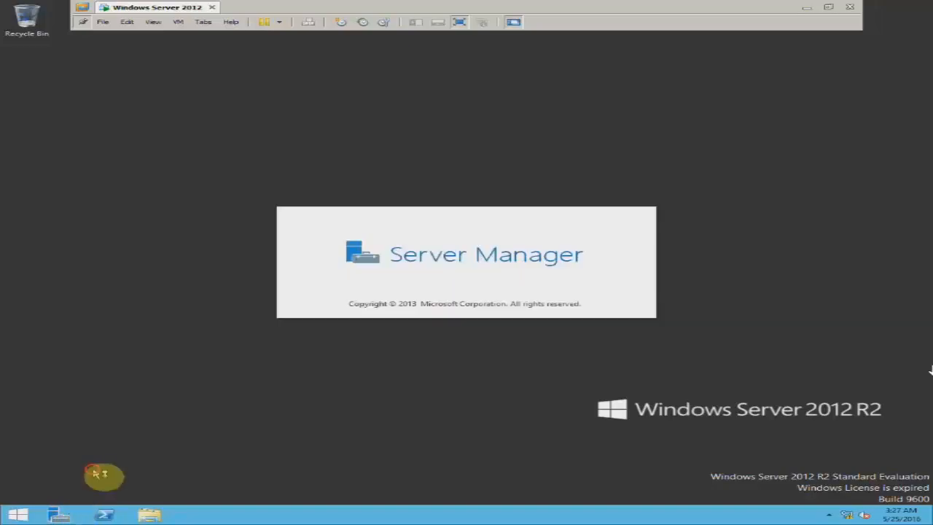
pyautogui.press('super')
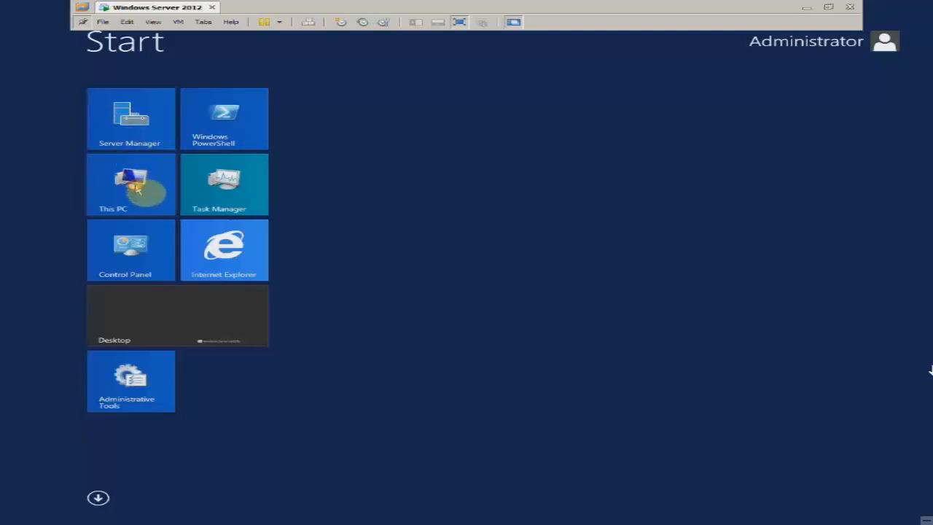
pyautogui.press('super')
pyautogui.click(404, 143)
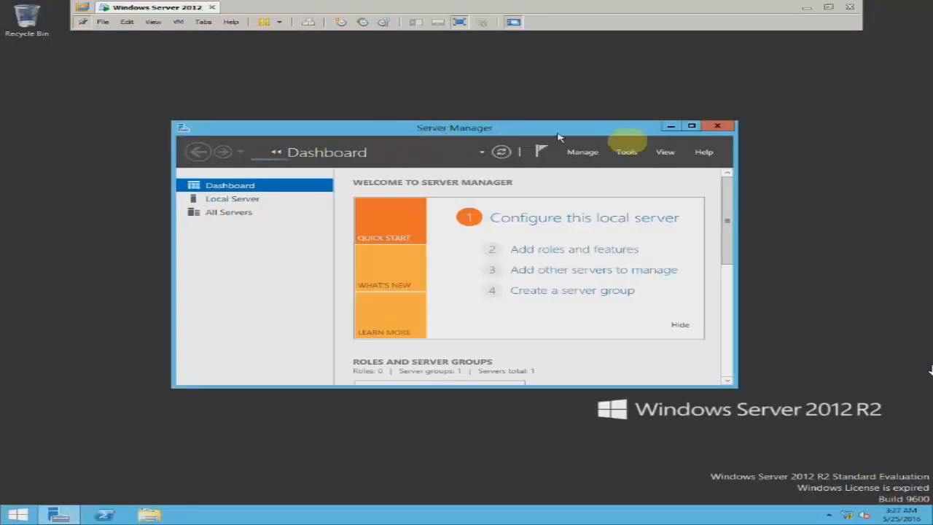
pyautogui.click(691, 126)
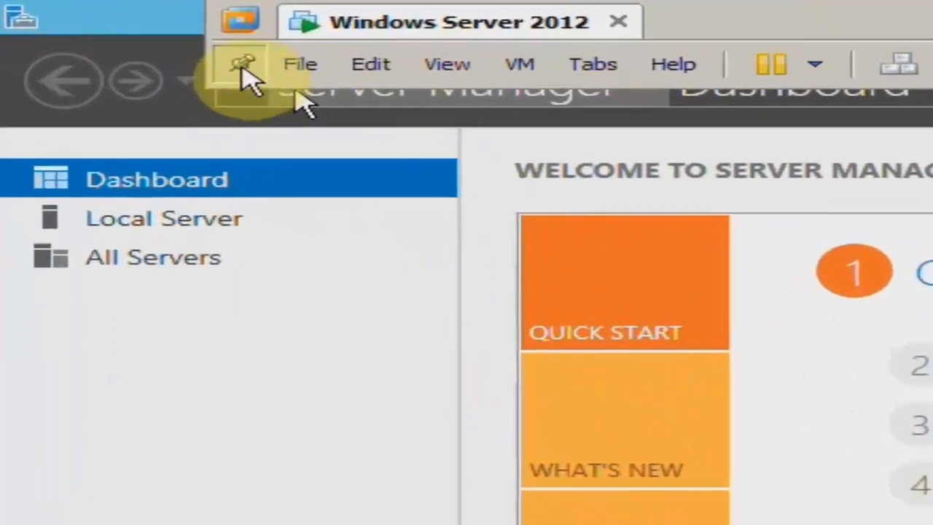
pyautogui.click(243, 67)
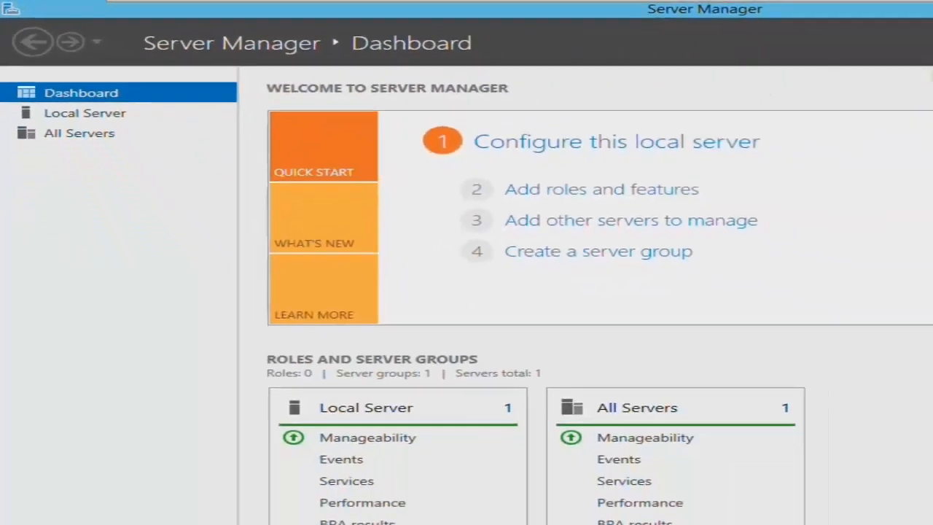
# - Open File Explorer at This PC, then close the Explorer windows
pyautogui.press('super+e')
pyautogui.press('super+e')
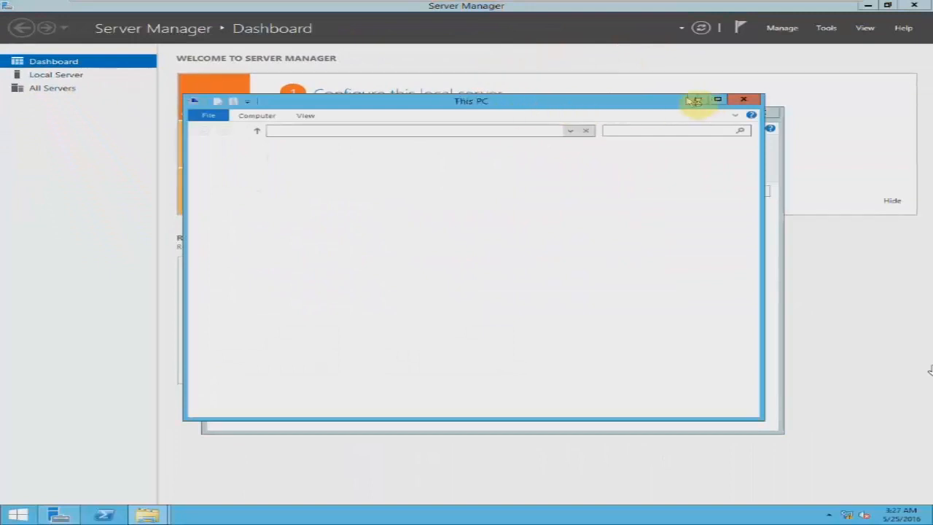
pyautogui.click(749, 101)
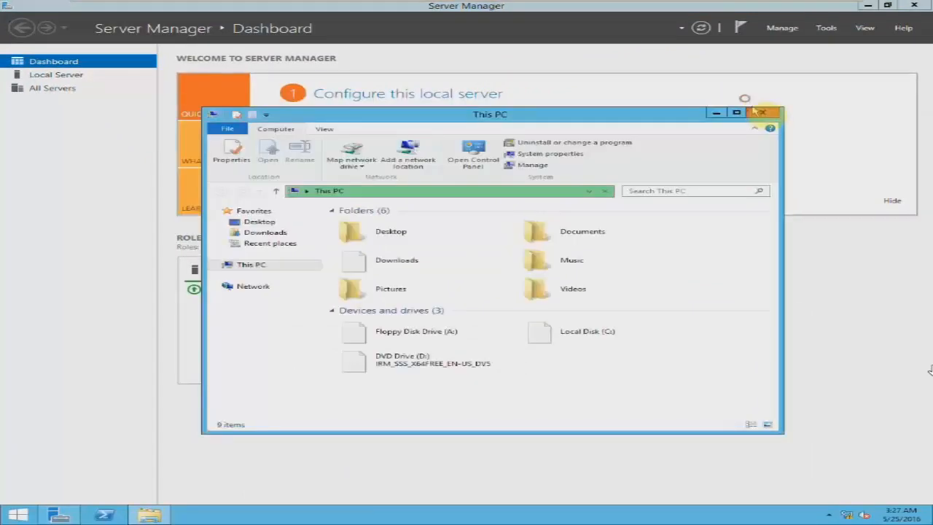
pyautogui.click(760, 112)
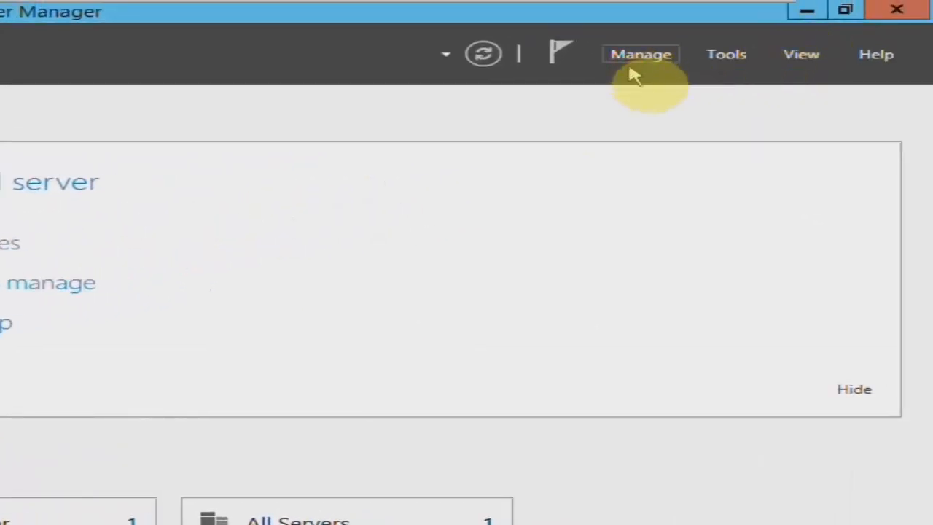
# - Launch 'Add roles and features' from the Server Manager dashboard
pyautogui.click(633, 66)
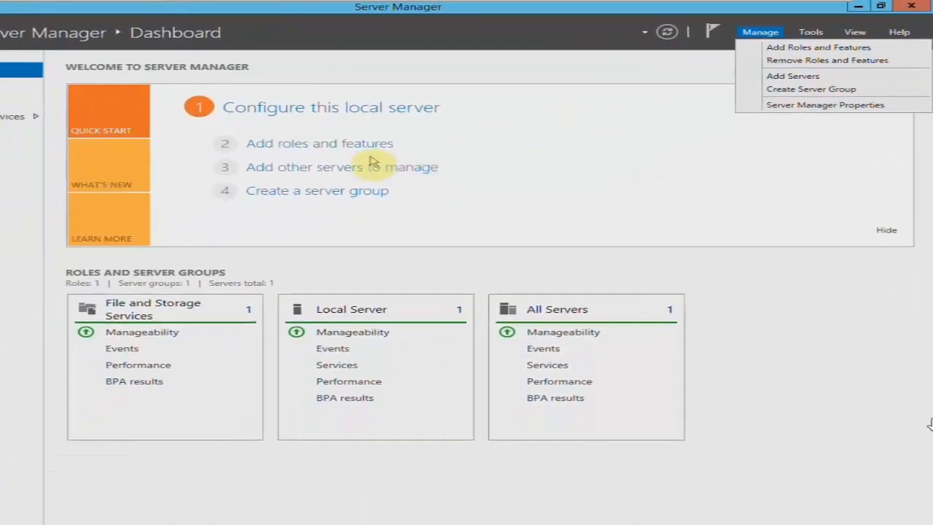
pyautogui.click(356, 150)
pyautogui.click(355, 150)
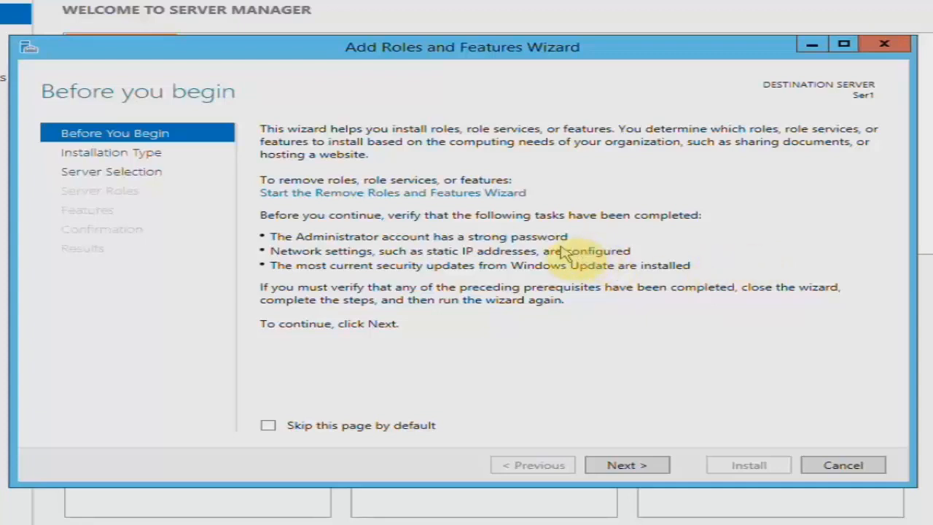
# - Advance the wizard past Before You Begin, role-based installation and Ser1 server selection
pyautogui.moveTo(431, 51); pyautogui.dragTo(486, 84)
pyautogui.click(687, 490)
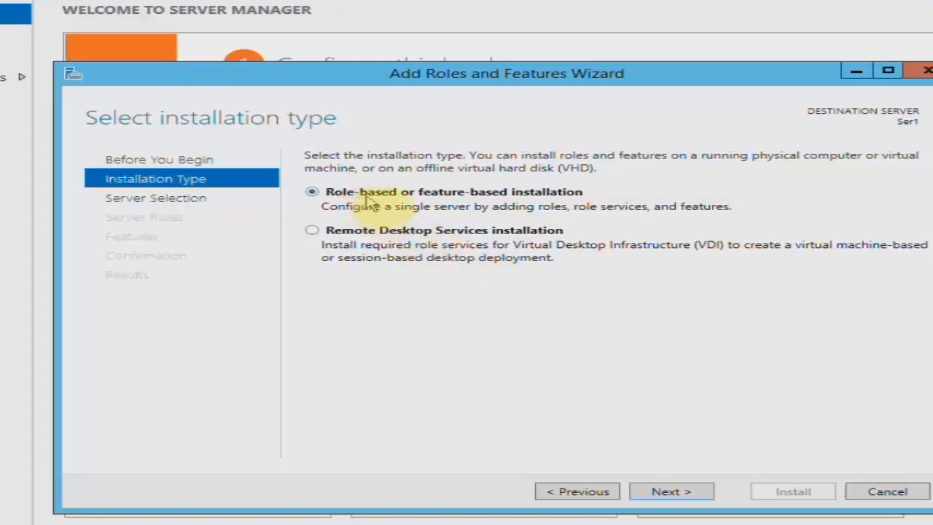
pyautogui.click(694, 494)
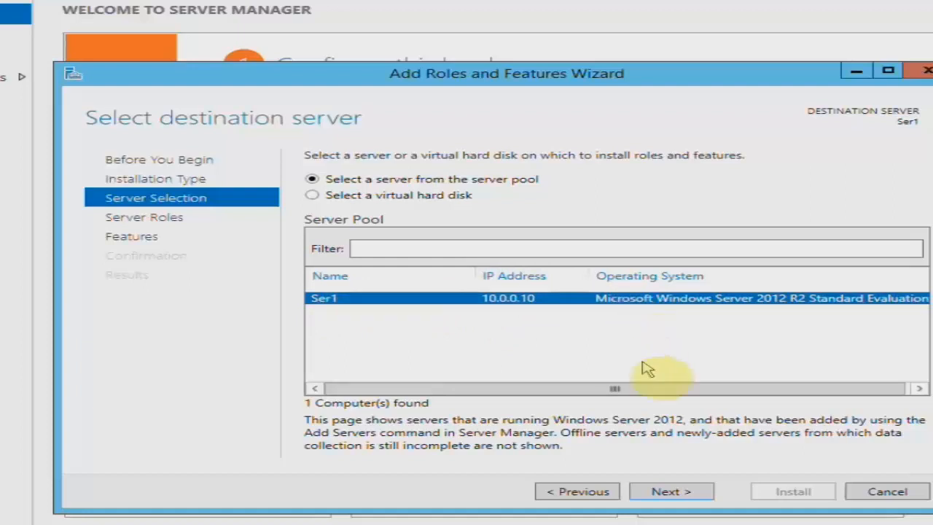
pyautogui.click(694, 492)
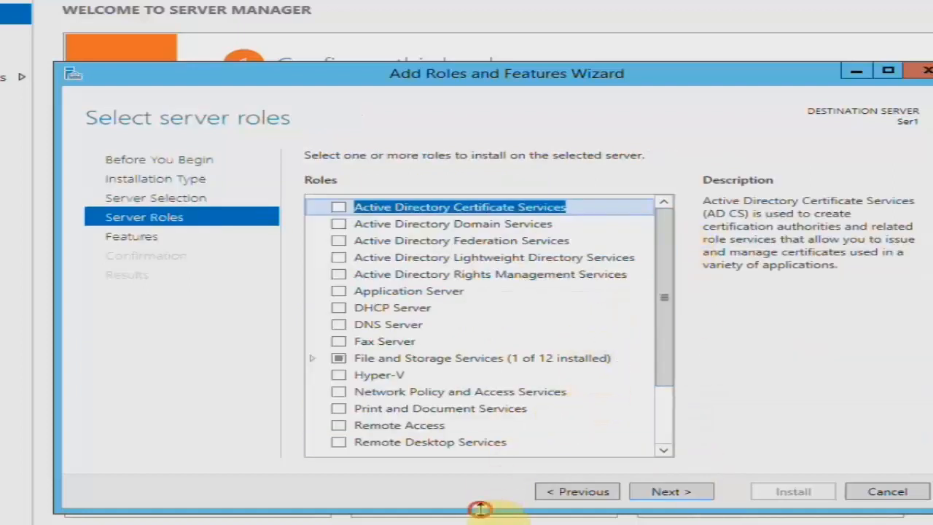
# - Tick Active Directory Domain Services, accept its required management features, and advance to Select features
pyautogui.moveTo(500, 511); pyautogui.dragTo(500, 524)
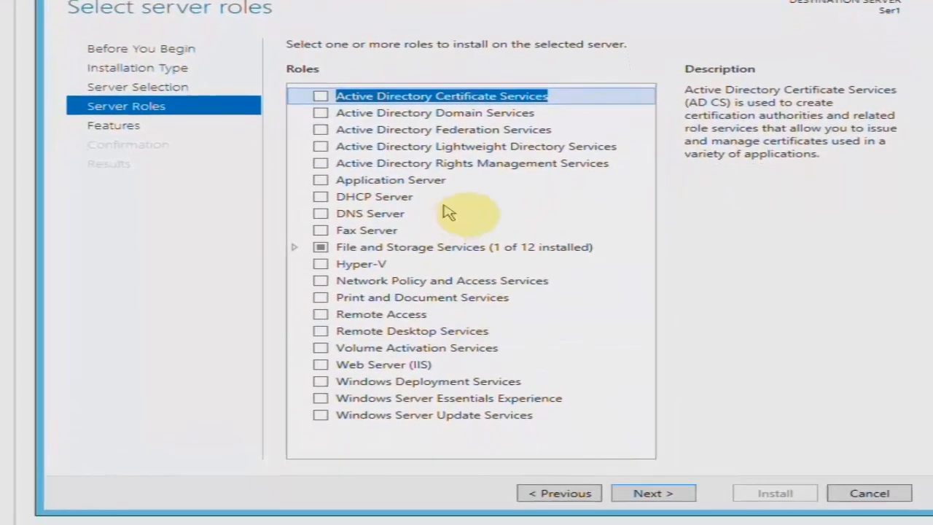
pyautogui.click(353, 114)
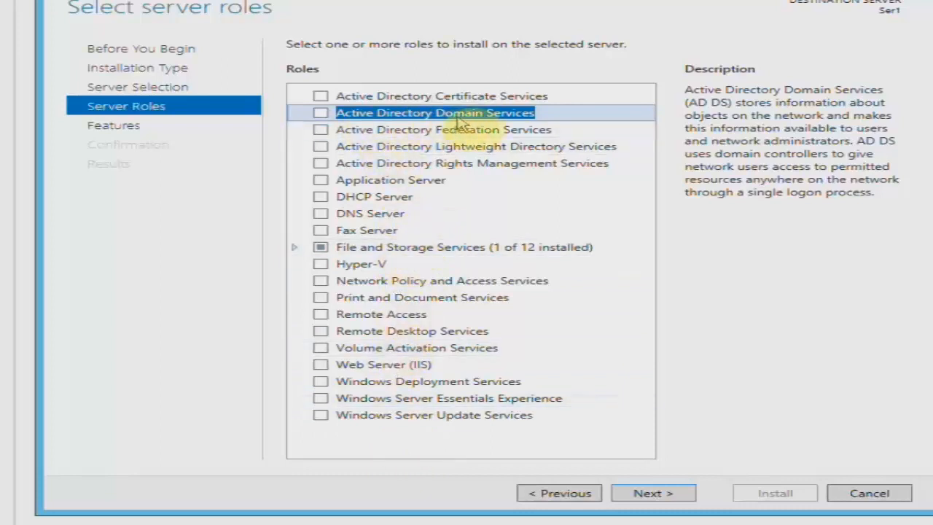
pyautogui.click(321, 116)
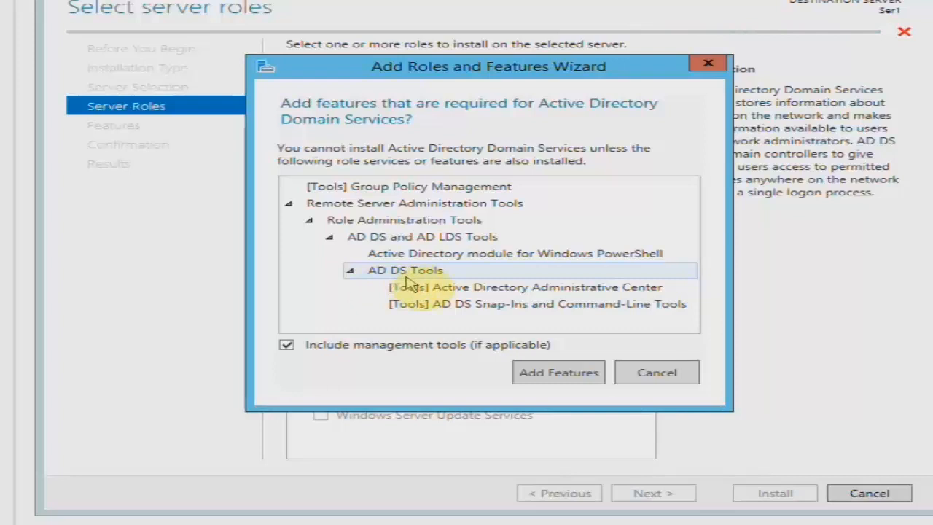
pyautogui.click(559, 373)
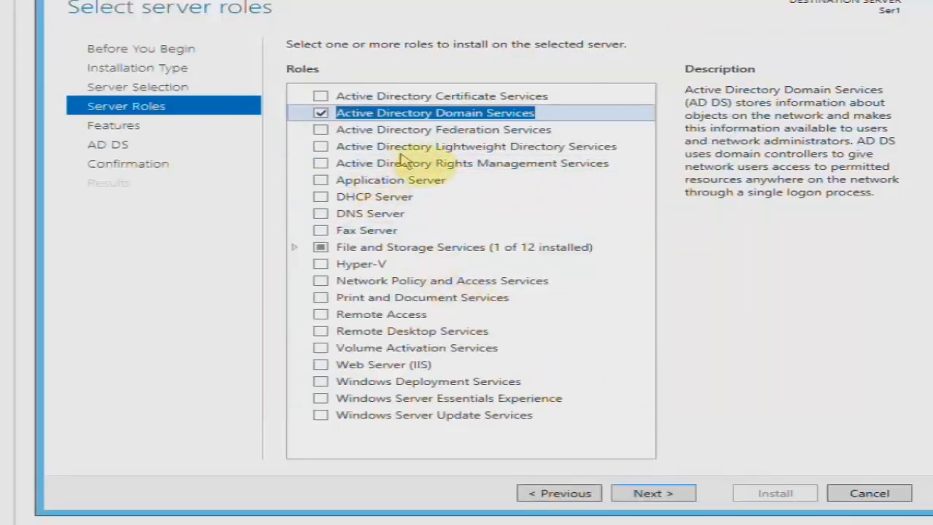
pyautogui.click(668, 484)
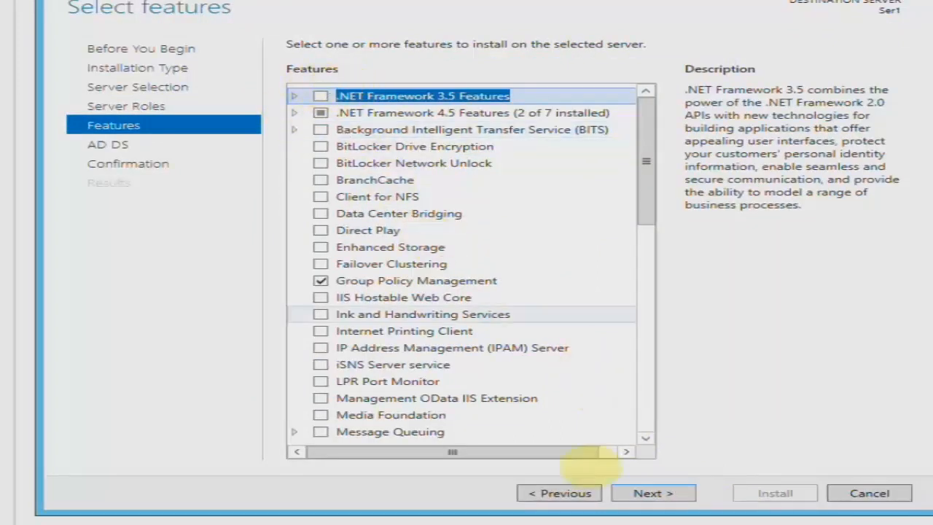
# - Review the roles and features lists unchanged, keeping Group Policy Management, and reach the AD DS page
pyautogui.click(561, 493)
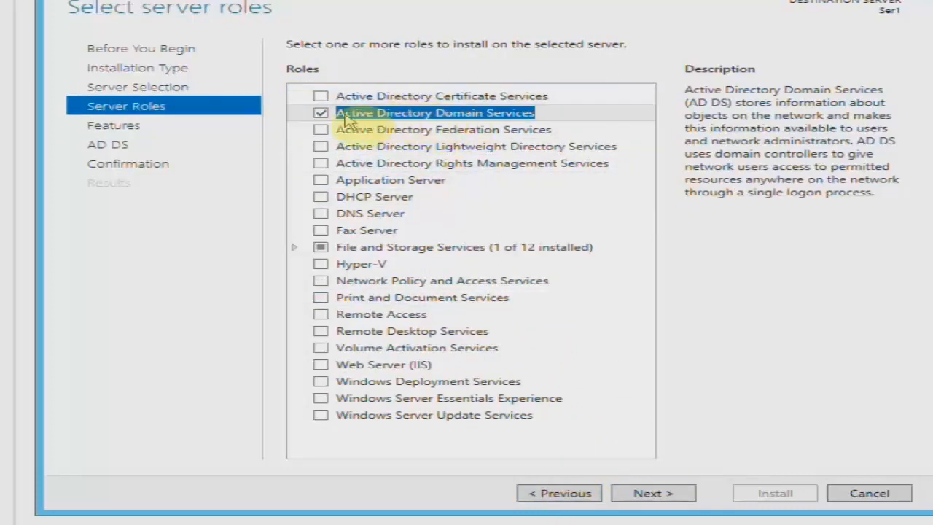
pyautogui.click(678, 496)
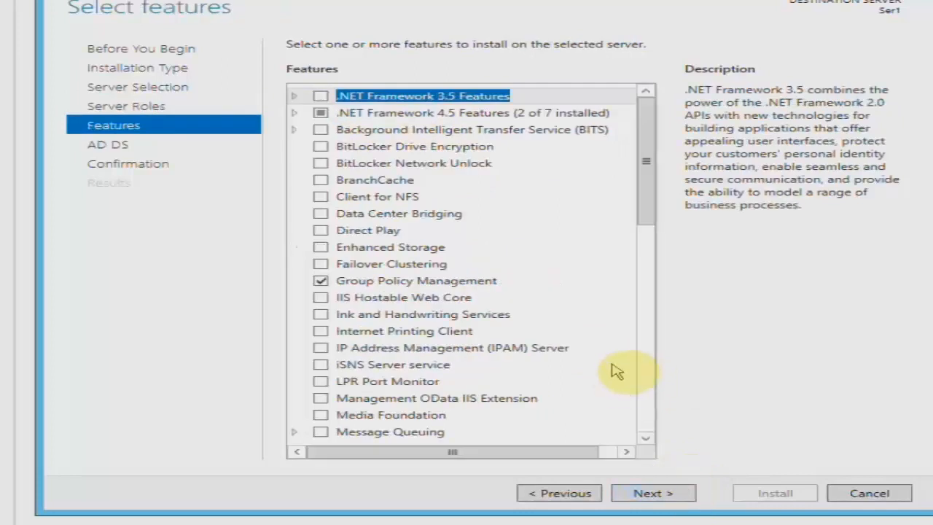
pyautogui.moveTo(653, 219); pyautogui.dragTo(651, 237)
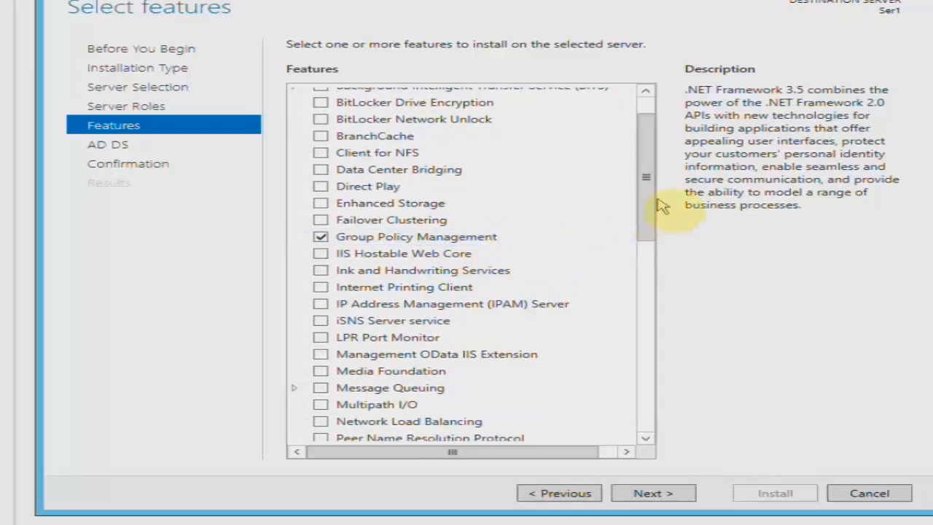
pyautogui.moveTo(648, 203); pyautogui.dragTo(625, 179)
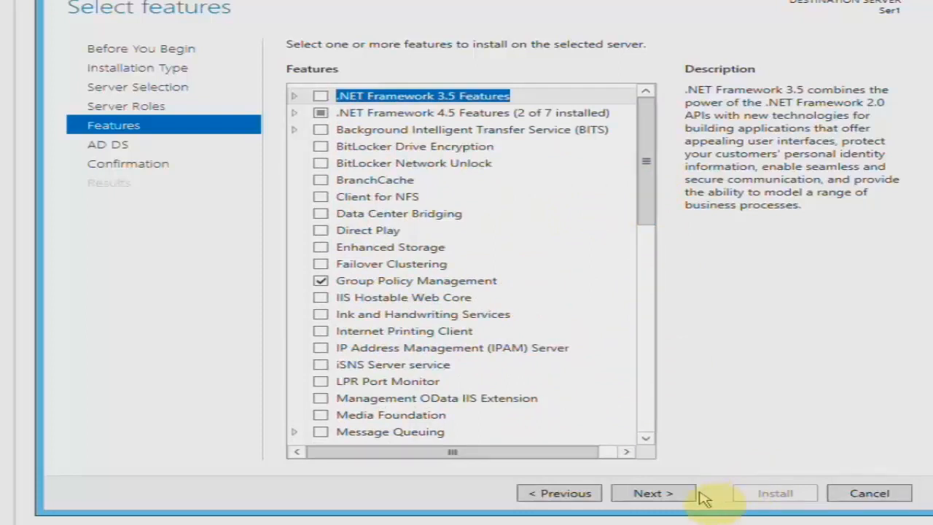
pyautogui.click(675, 493)
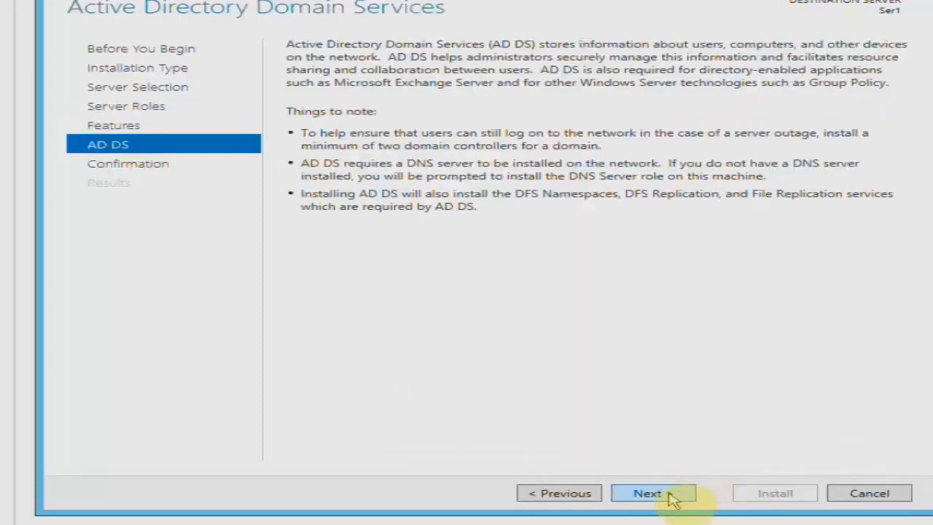
# - Allow automatic restart of the destination server and start installing AD DS with its tools
pyautogui.click(671, 494)
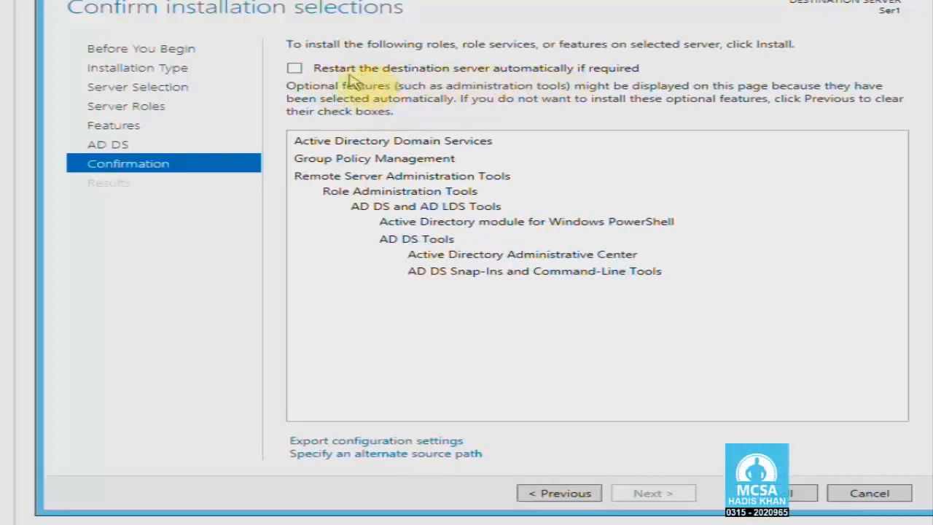
pyautogui.click(295, 69)
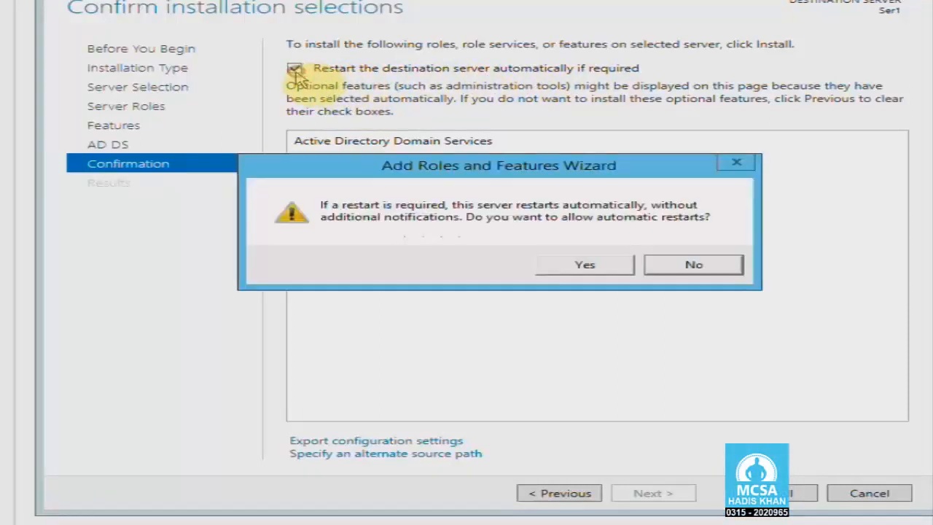
pyautogui.click(568, 270)
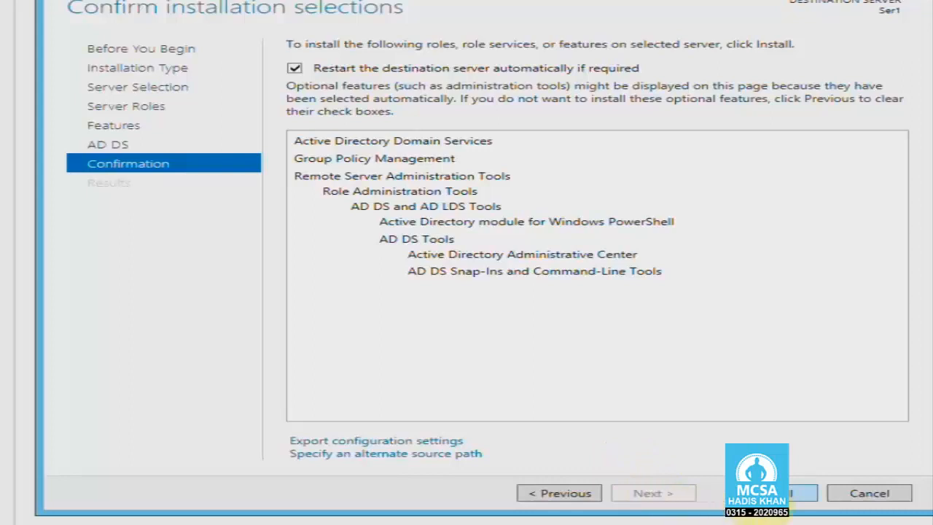
pyautogui.click(682, 495)
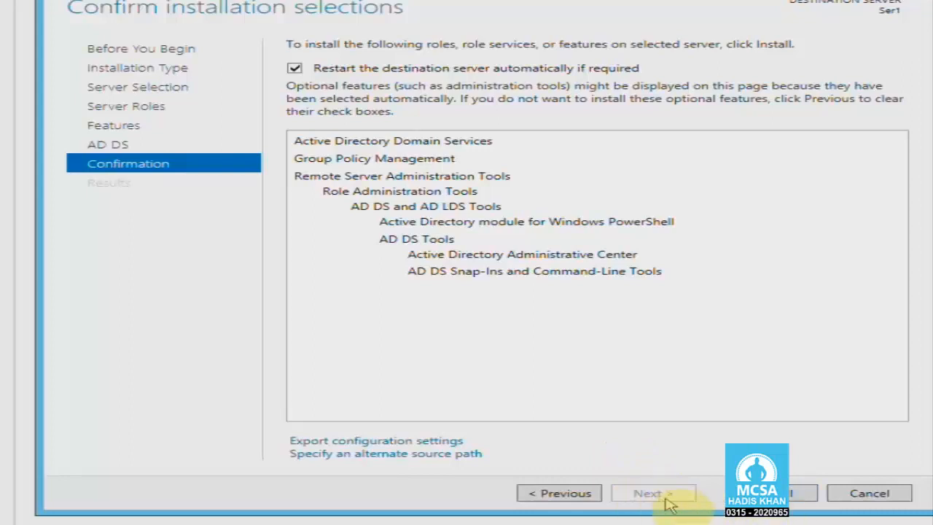
pyautogui.click(809, 497)
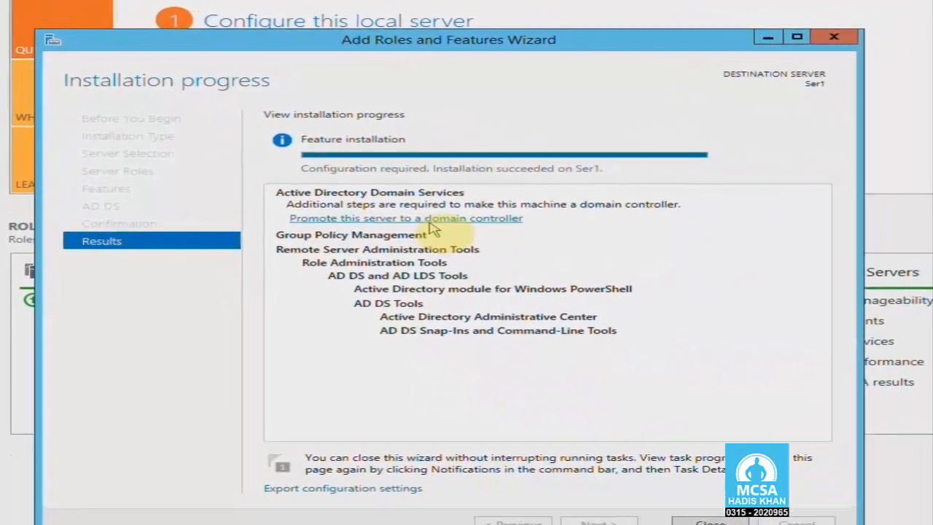
# - Close the Add Roles and Features Wizard once the AD DS installation on Ser1 succeeds
pyautogui.click(619, 509)
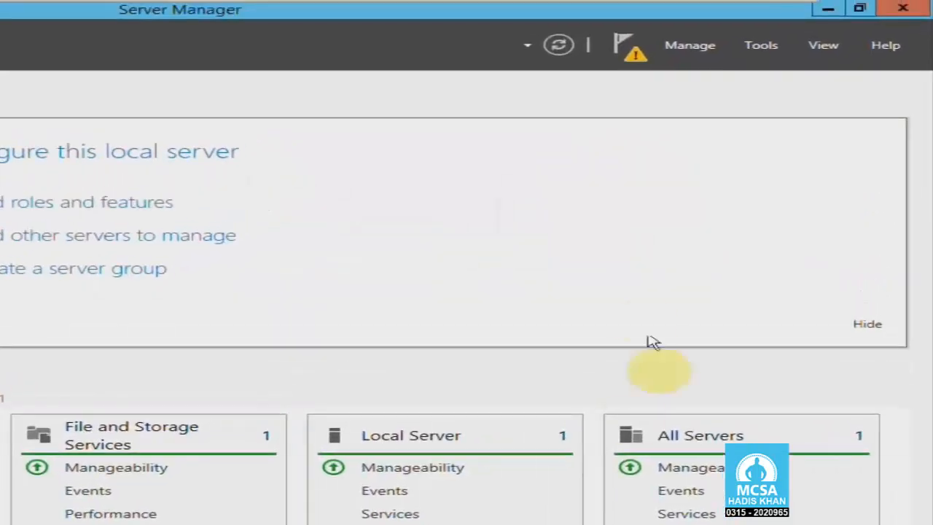
# - Launch 'Promote this server to a domain controller' from notifications and centre the configuration wizard
pyautogui.click(627, 50)
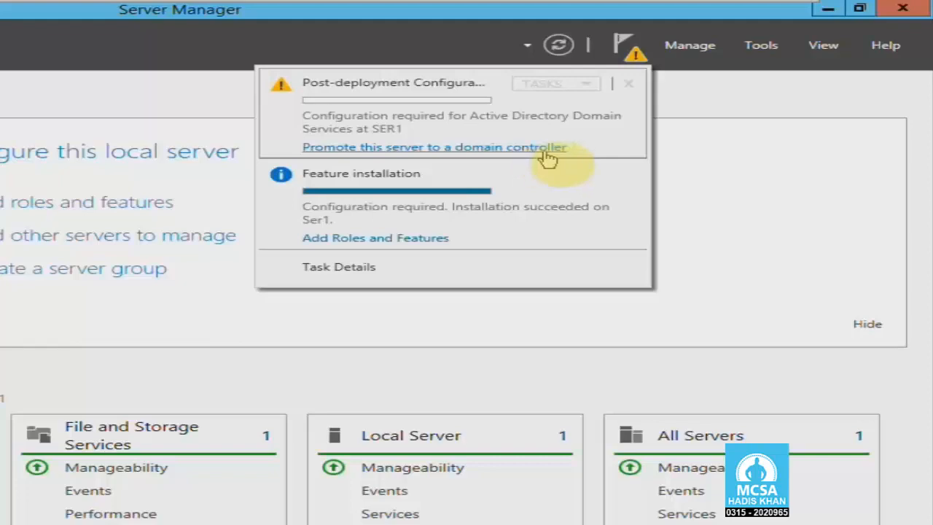
pyautogui.click(503, 148)
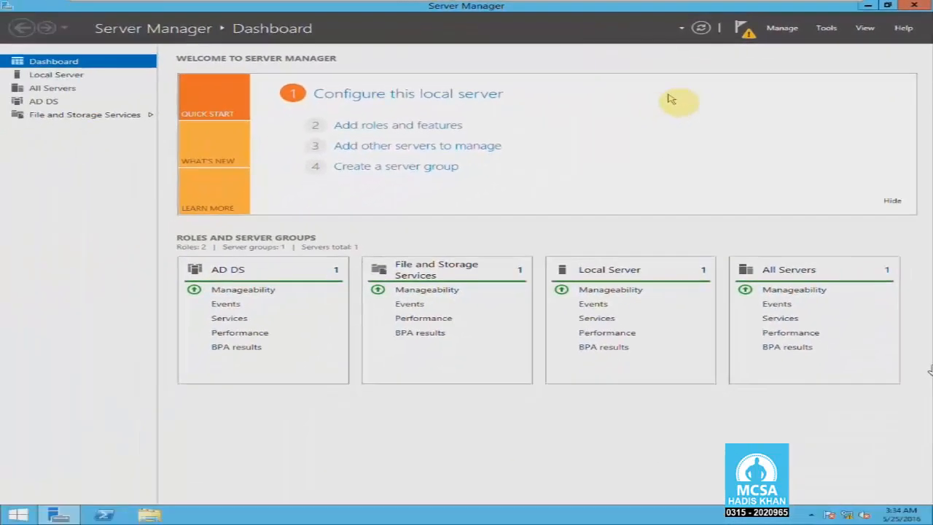
pyautogui.moveTo(548, 70); pyautogui.dragTo(642, 100)
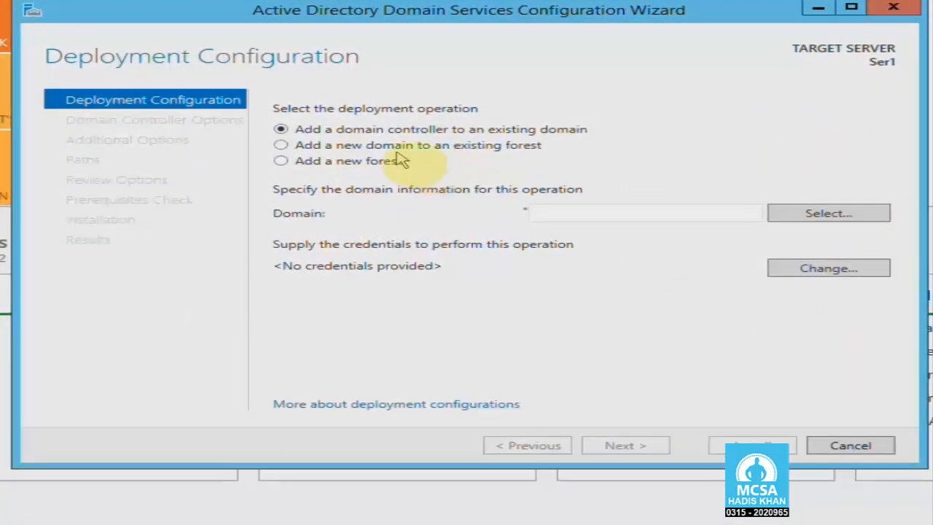
# - Choose 'Add a new forest' and start the root domain name with 'hadis.'
pyautogui.click(401, 147)
pyautogui.click(436, 130)
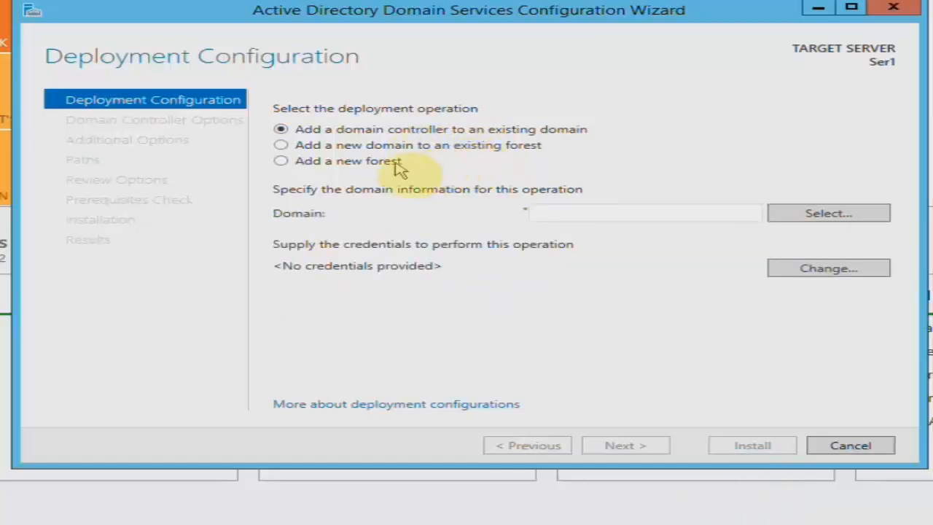
pyautogui.click(338, 163)
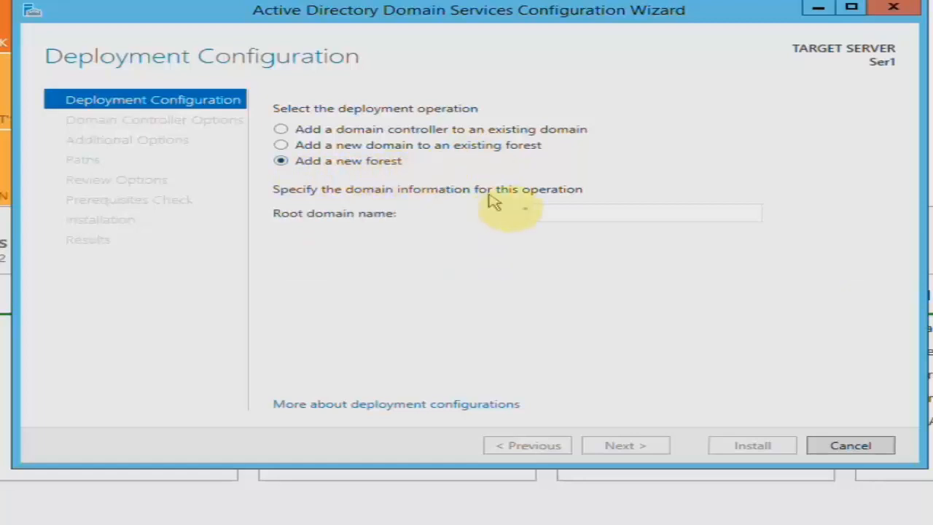
pyautogui.click(543, 211)
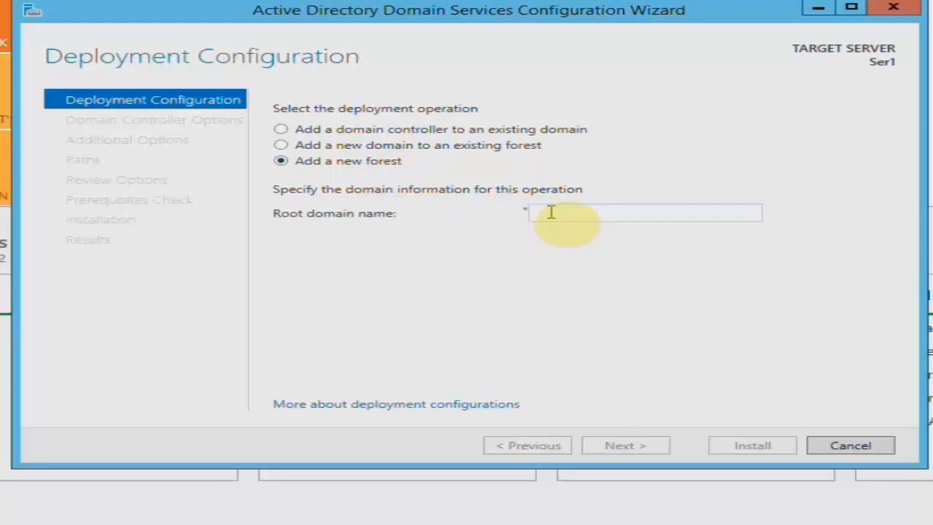
pyautogui.write('hadis')
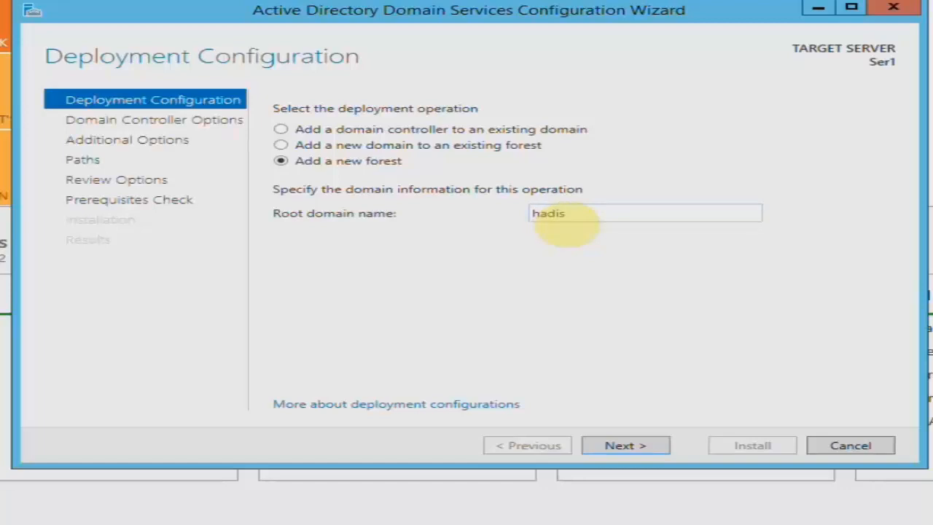
pyautogui.write('.')
# - Complete the root domain name as hadis.local and continue to Domain Controller Options
pyautogui.write('local')
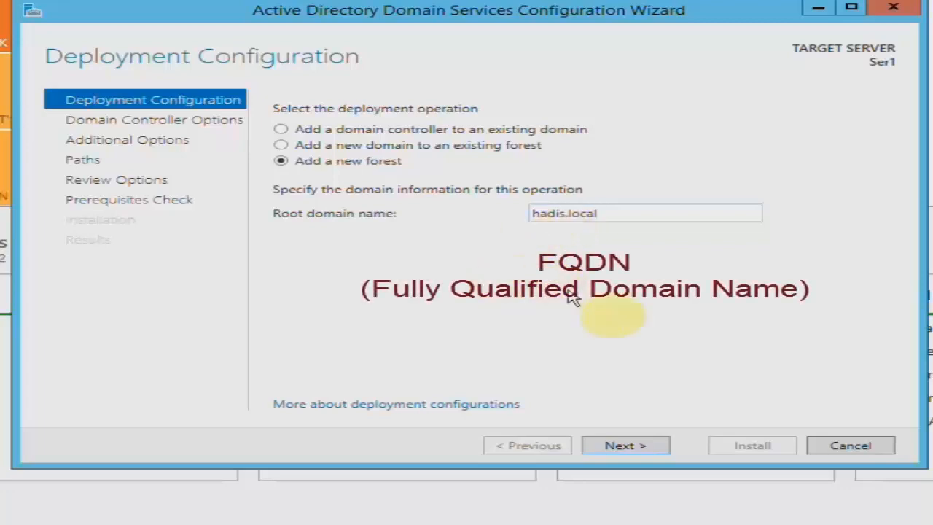
pyautogui.click(665, 446)
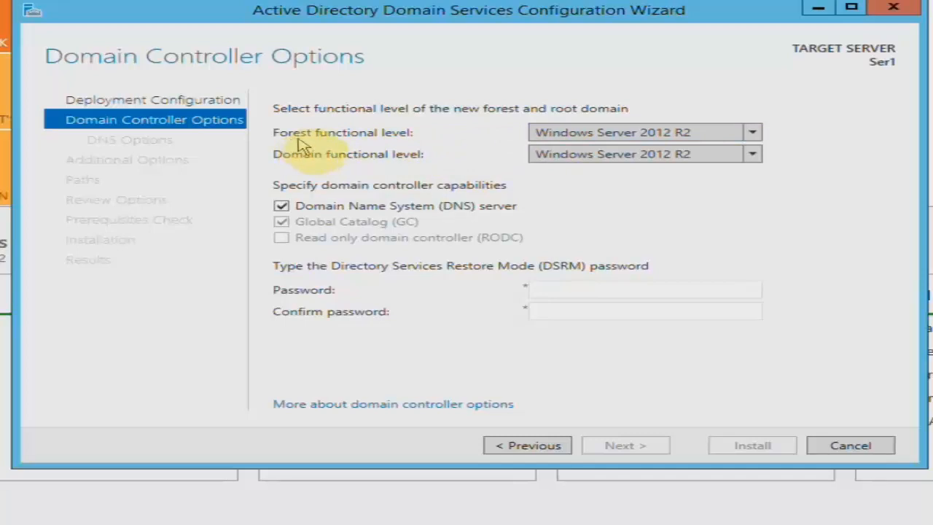
pyautogui.click(752, 138)
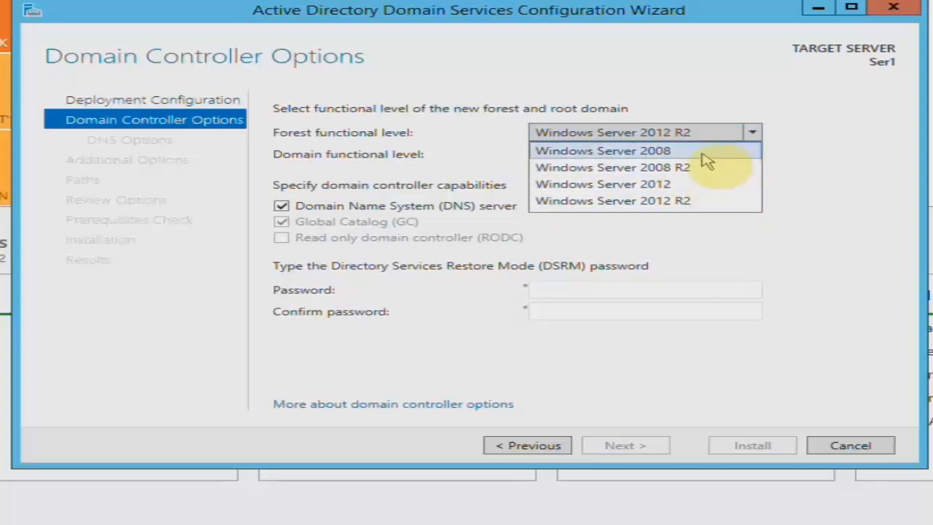
pyautogui.click(720, 208)
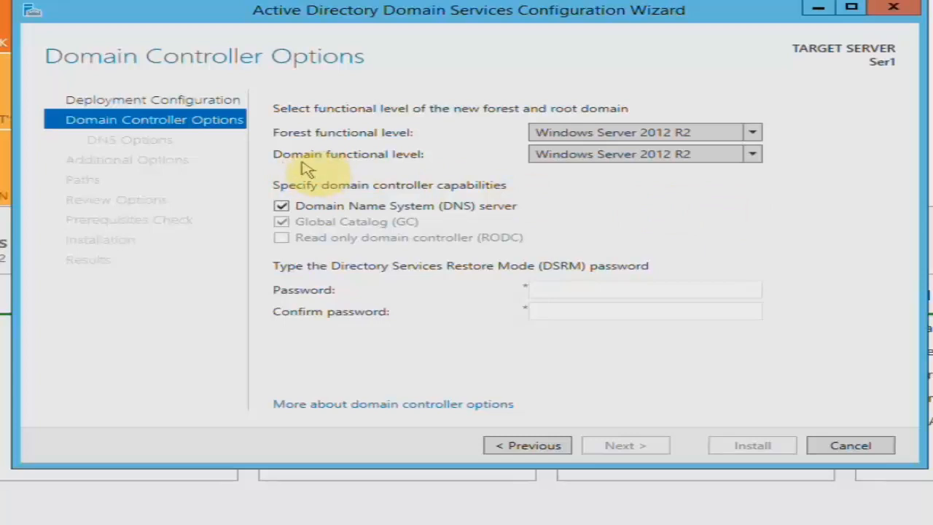
pyautogui.click(751, 156)
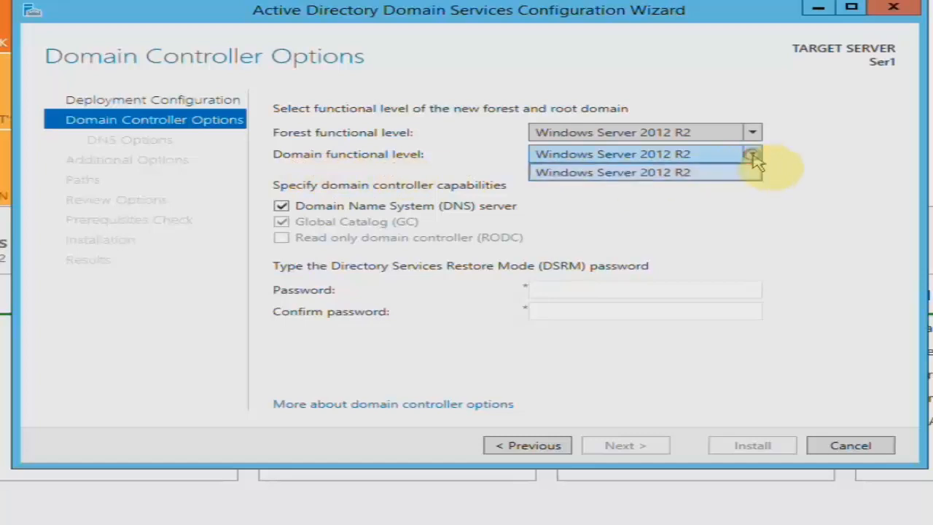
pyautogui.click(753, 158)
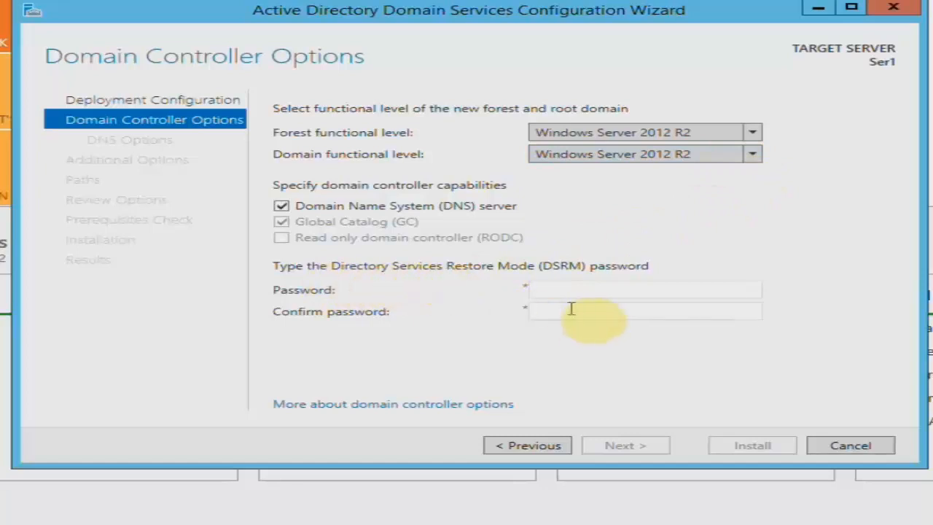
# - Enter and confirm the Directory Services Restore Mode password, then continue to DNS Options
pyautogui.click(584, 290)
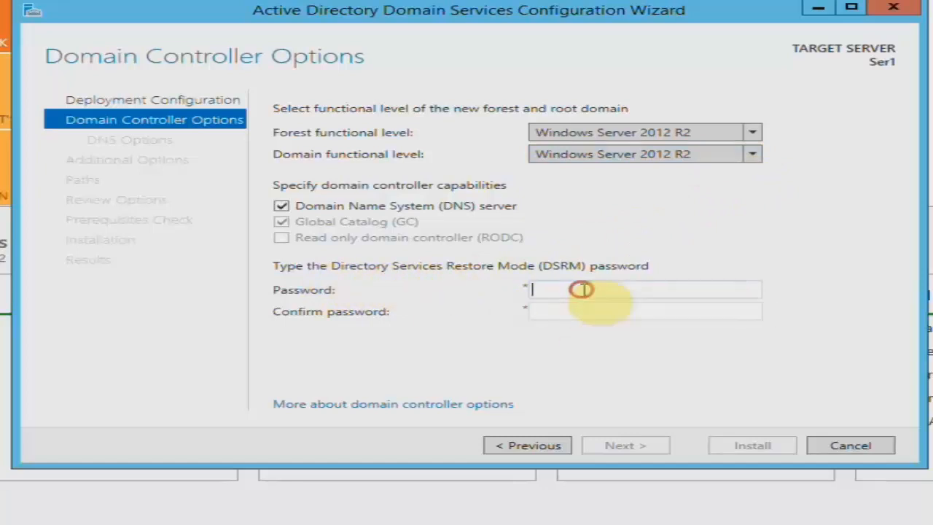
pyautogui.click(599, 290)
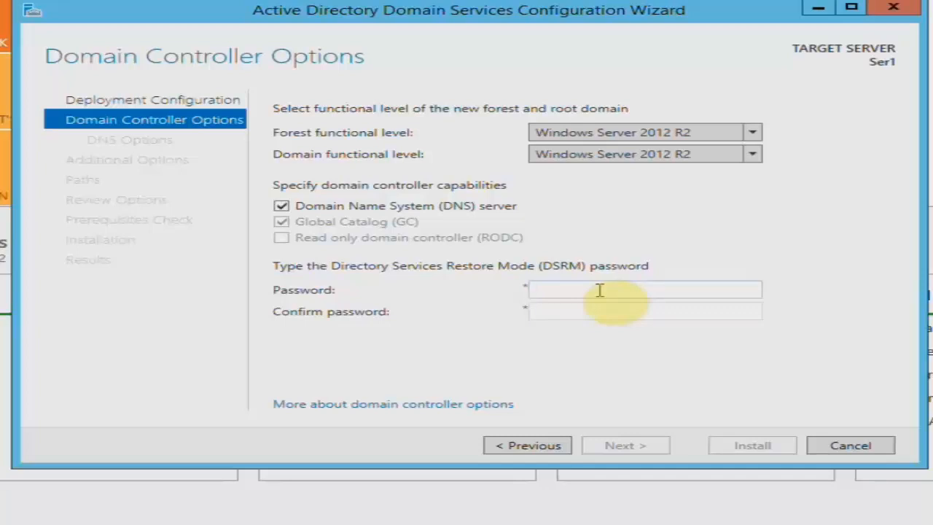
pyautogui.click(599, 291)
pyautogui.press('Tab')
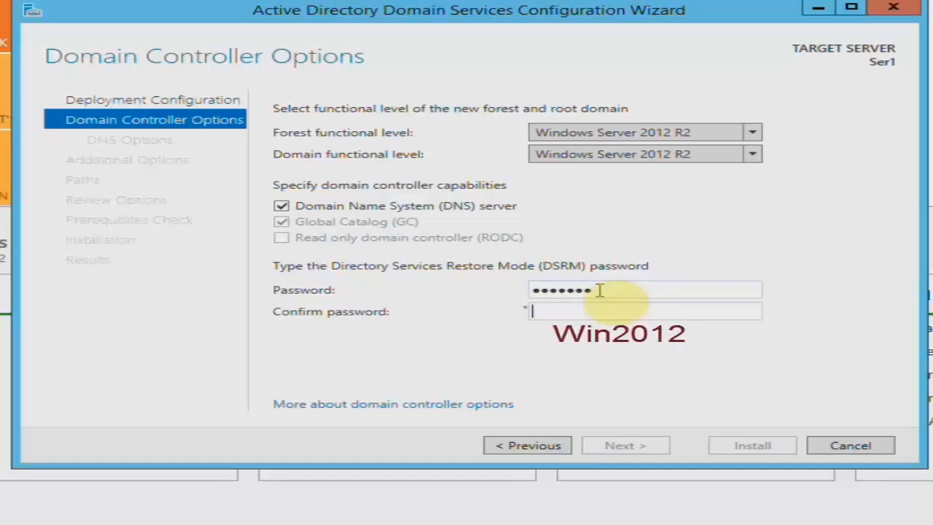
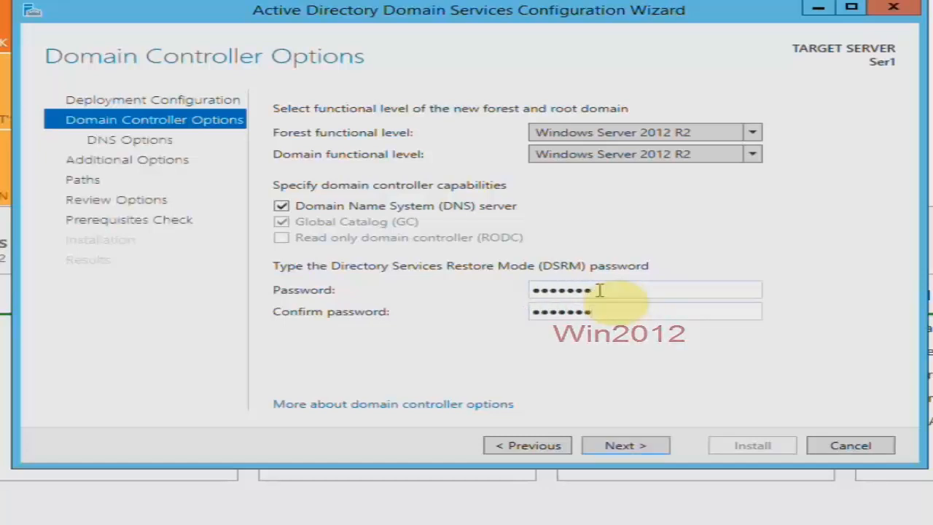
pyautogui.click(645, 441)
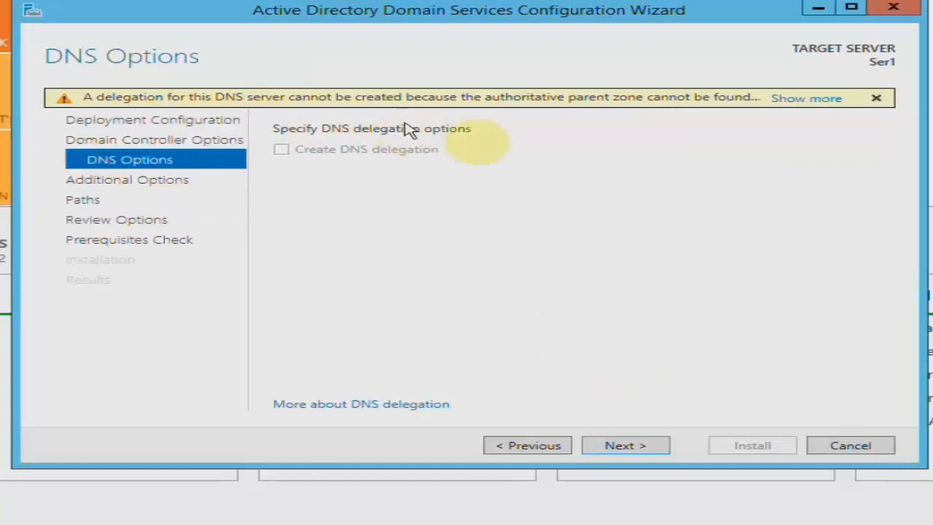
# - Leave Create DNS delegation unchecked and continue to Additional Options
pyautogui.click(646, 444)
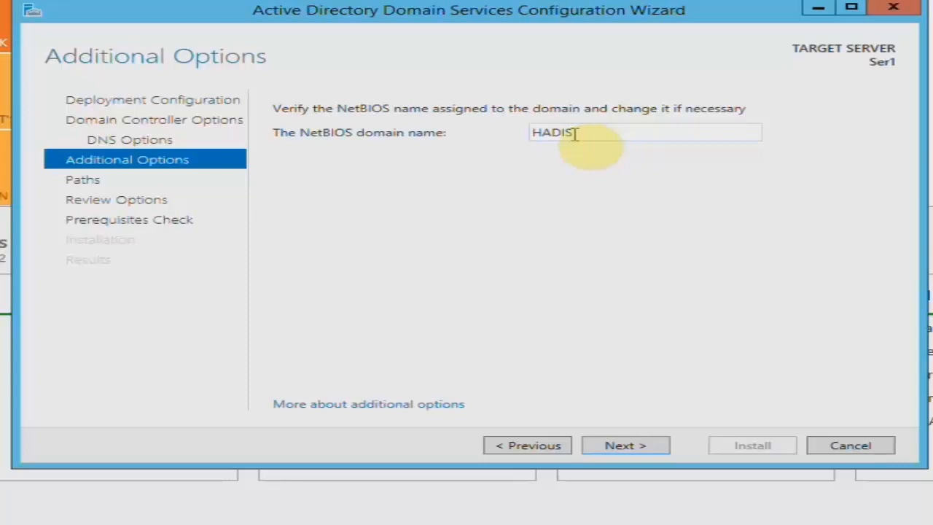
# - Keep HADIS as the NetBIOS domain name and continue to the Paths page
pyautogui.doubleClick(575, 132)
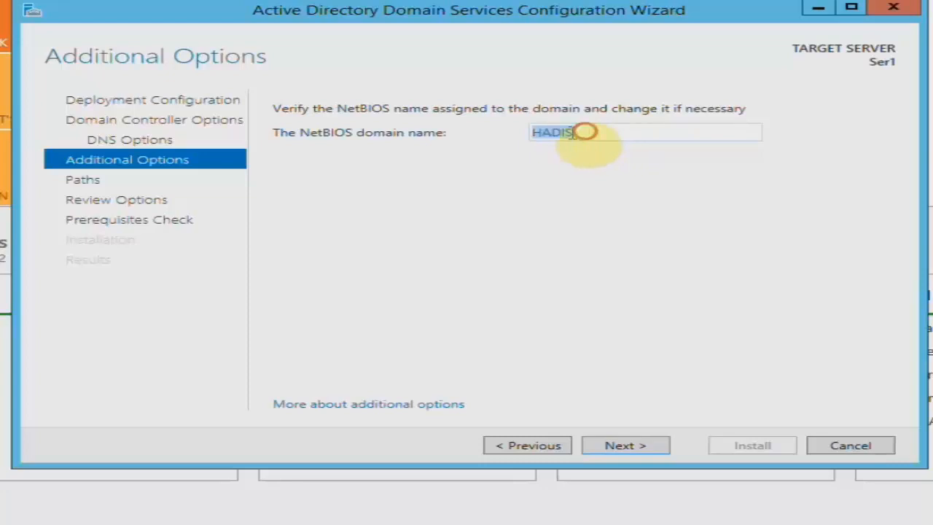
pyautogui.click(525, 133)
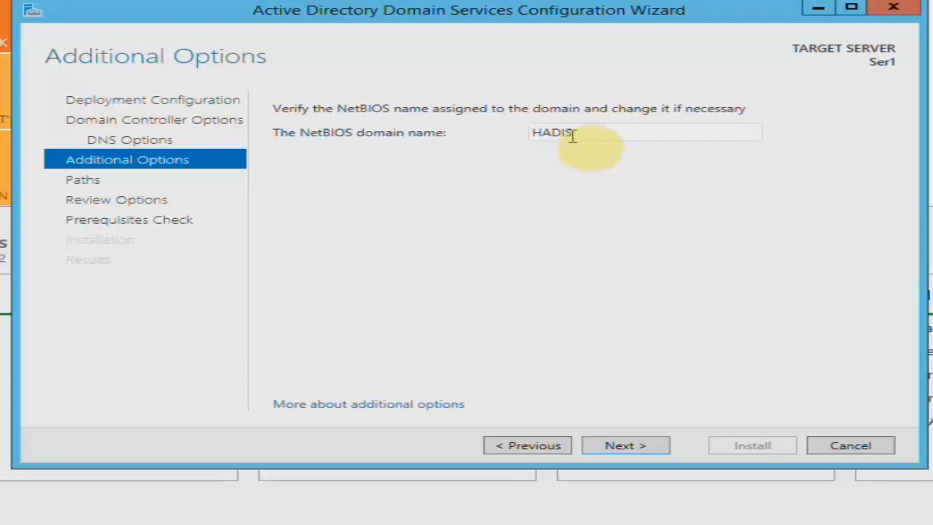
pyautogui.moveTo(573, 133); pyautogui.dragTo(520, 146)
pyautogui.click(525, 160)
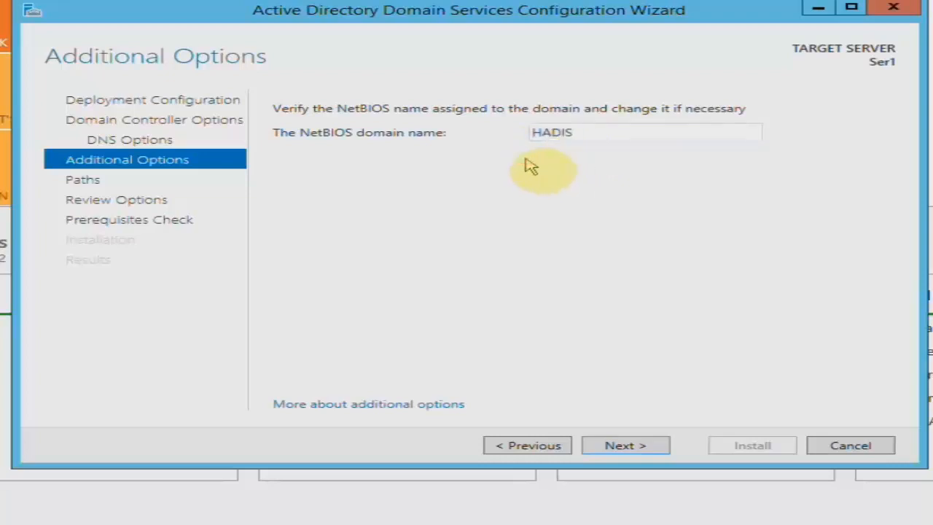
pyautogui.click(628, 444)
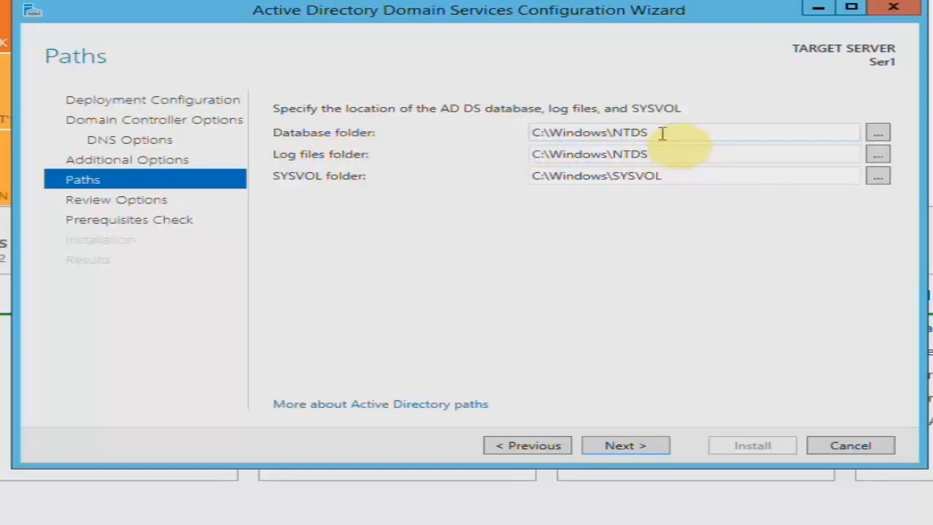
pyautogui.doubleClick(655, 177)
pyautogui.click(645, 178)
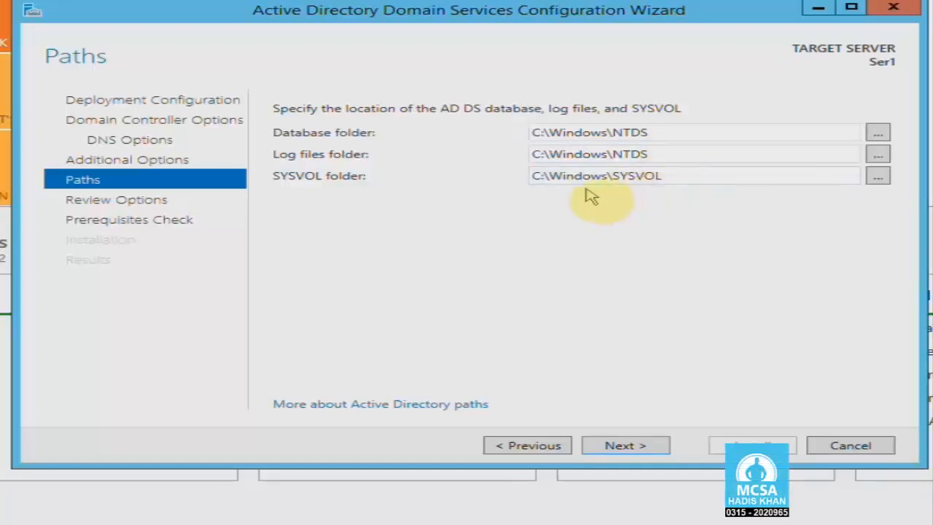
pyautogui.click(879, 177)
pyautogui.click(605, 140)
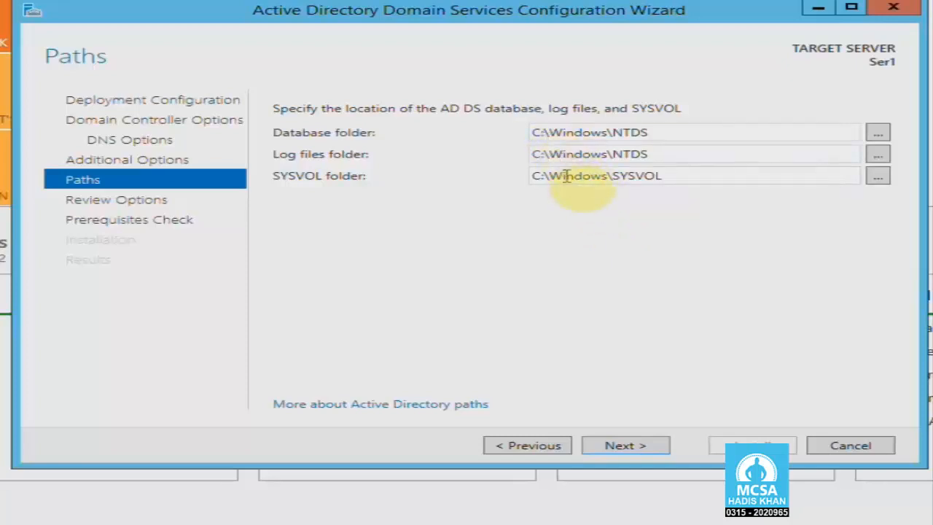
# - Review the hadis.local deployment options summary and run the prerequisites check
pyautogui.click(654, 447)
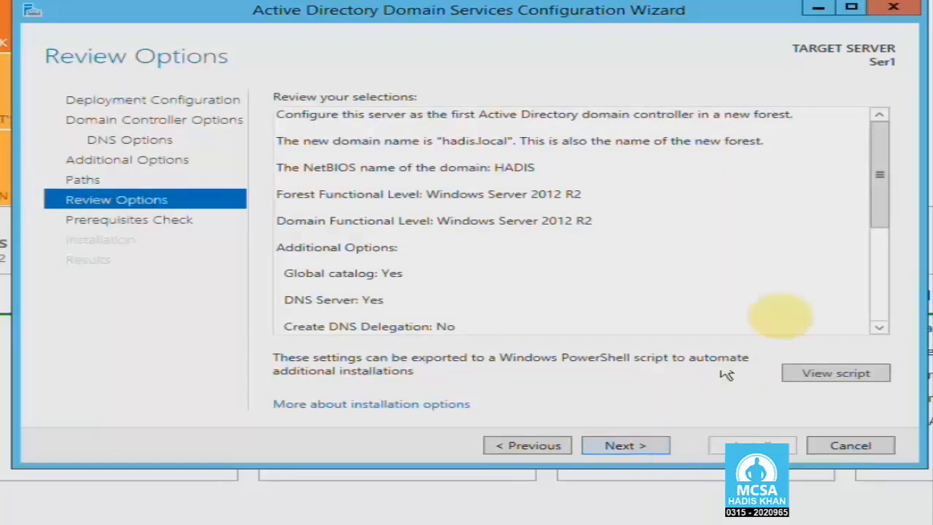
pyautogui.moveTo(879, 145); pyautogui.dragTo(858, 124)
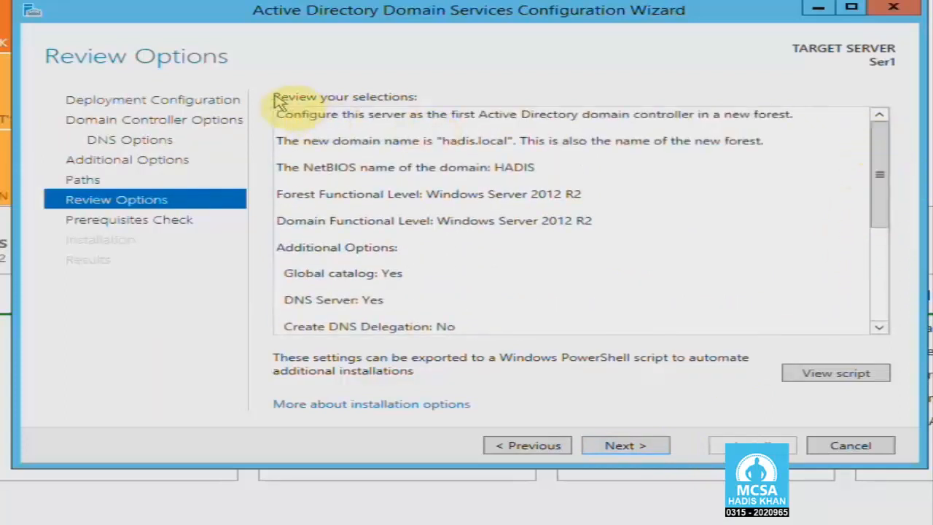
pyautogui.click(653, 446)
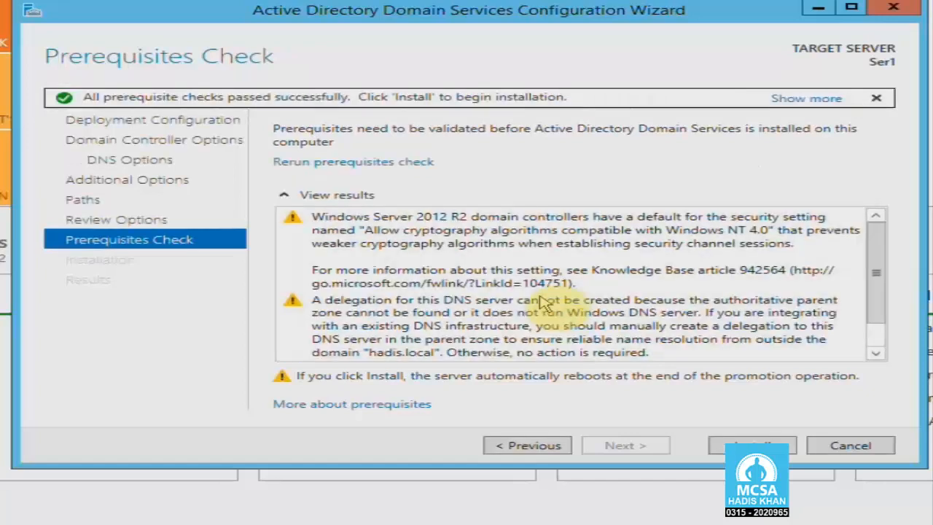
# - Confirm all prerequisite checks passed and install the AD DS domain controller role
pyautogui.moveTo(879, 266); pyautogui.dragTo(878, 305)
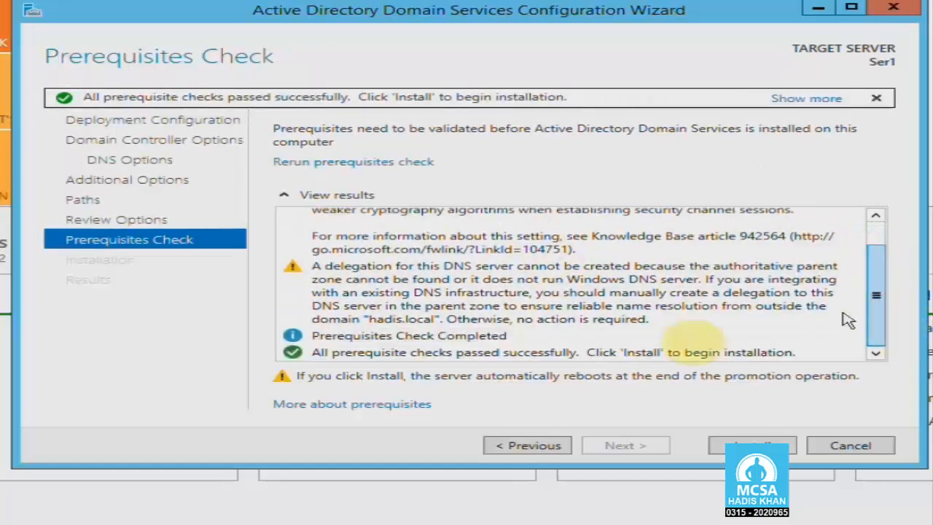
pyautogui.click(330, 357)
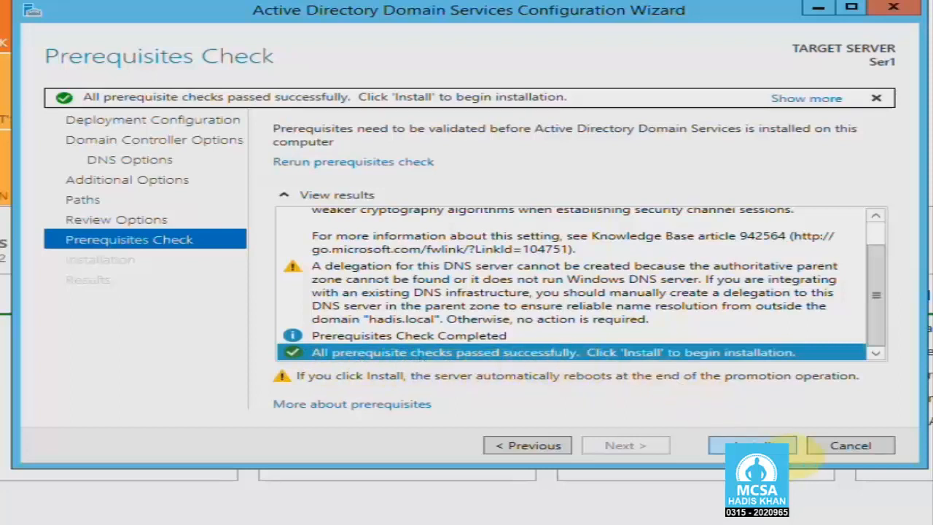
pyautogui.click(783, 446)
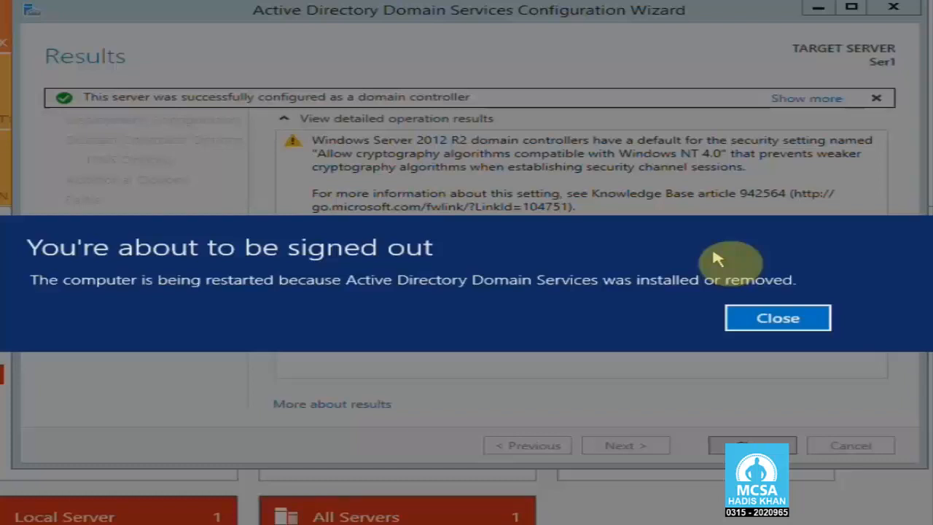
# - Dismiss the sign-out notice and close the wizard's Results page so the server reboots
pyautogui.click(742, 315)
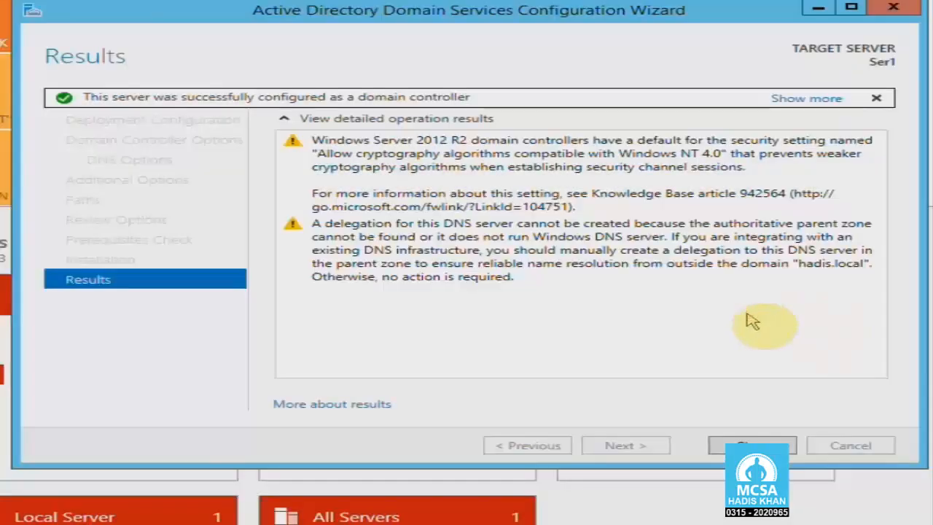
pyautogui.click(722, 444)
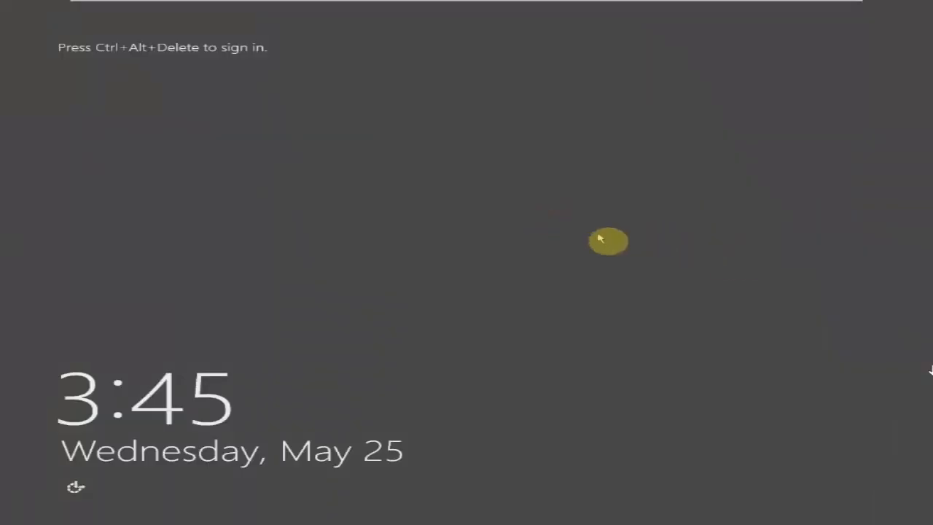
# - Sign in as the domain administrator using Ctrl+Alt+Insert and the administrator password
pyautogui.press('ctrl+shift+Insert')
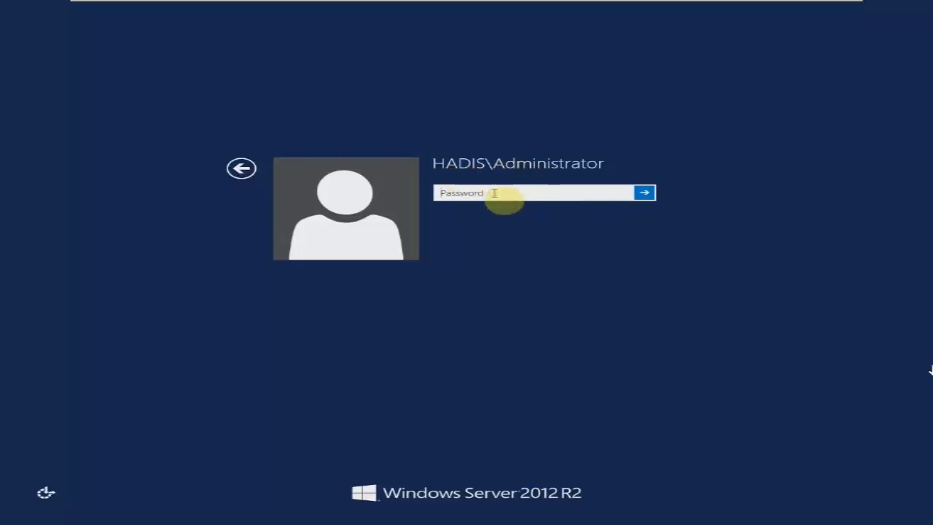
pyautogui.write('*******')
pyautogui.hotkey('ctrl', 'a')
pyautogui.write('*******')
pyautogui.press('Return')
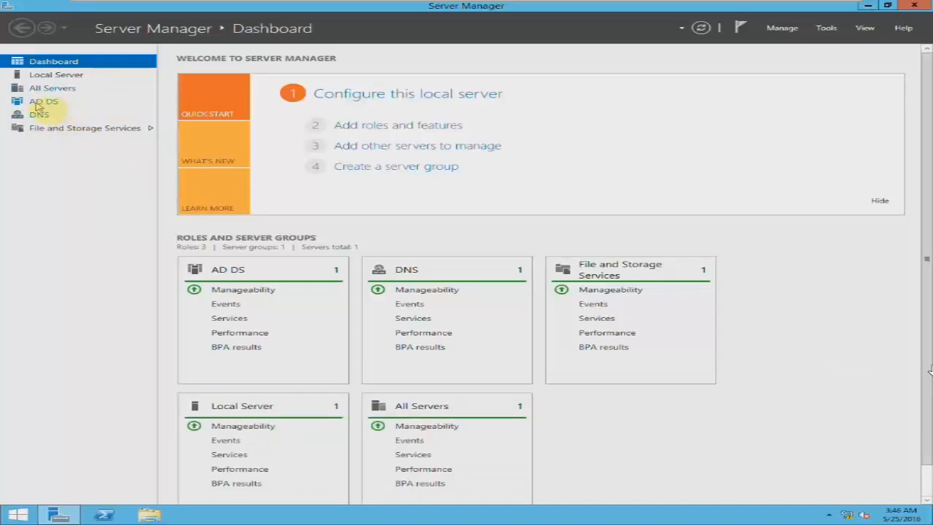
# - From Server Manager's AD DS page, launch Active Directory Users and Computers via Tools
pyautogui.click(53, 103)
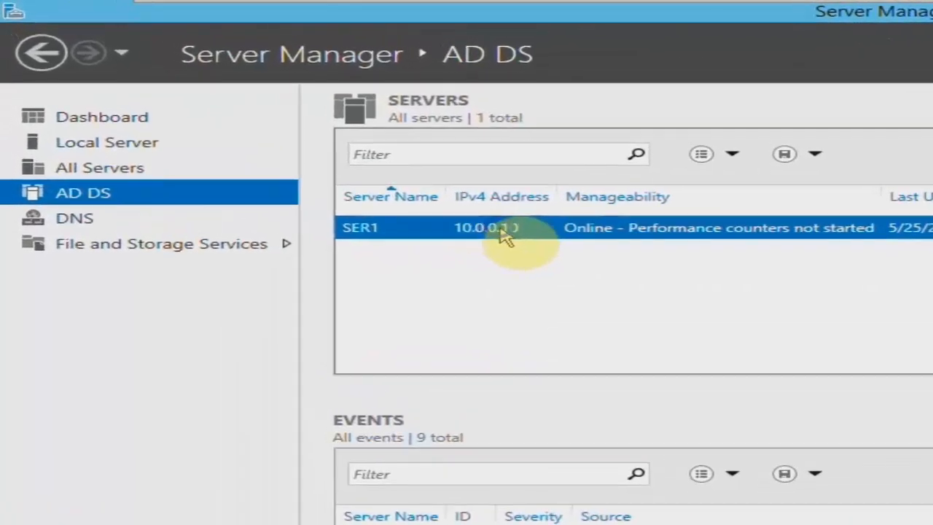
pyautogui.rightClick(500, 230)
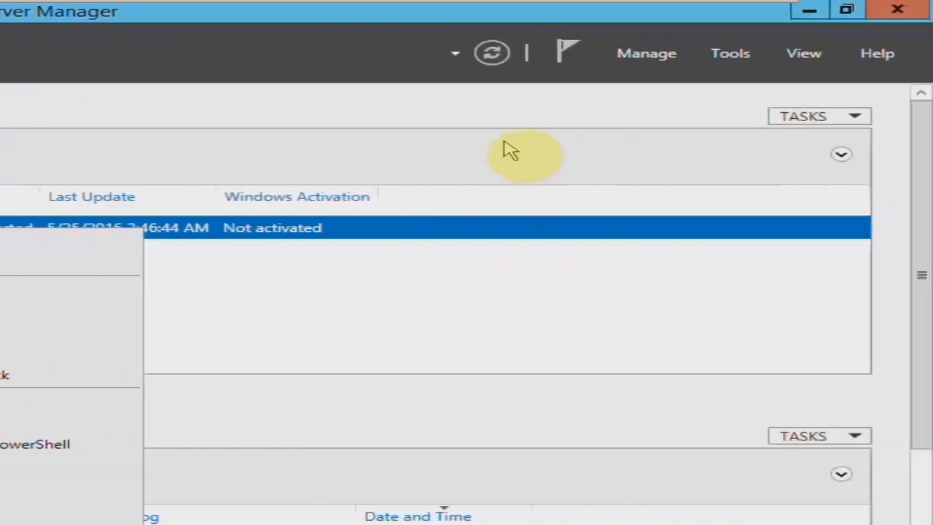
pyautogui.click(756, 48)
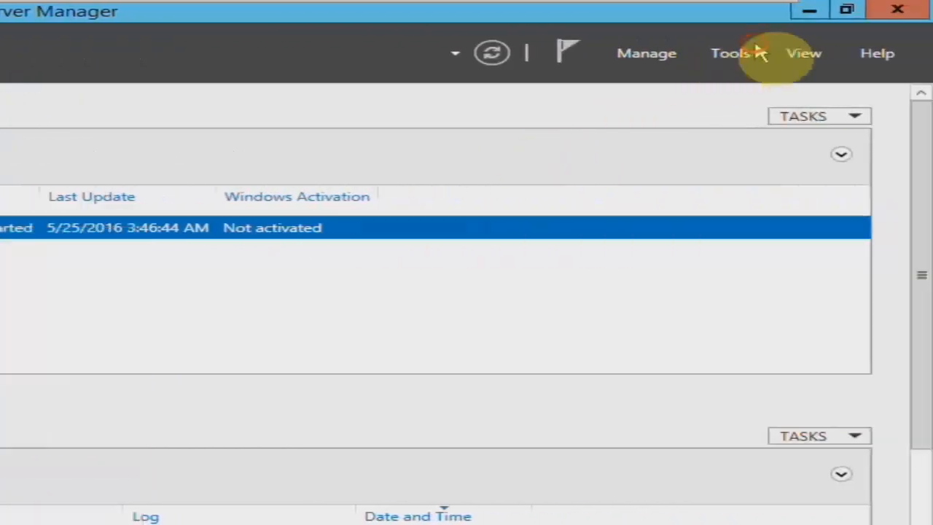
pyautogui.click(744, 54)
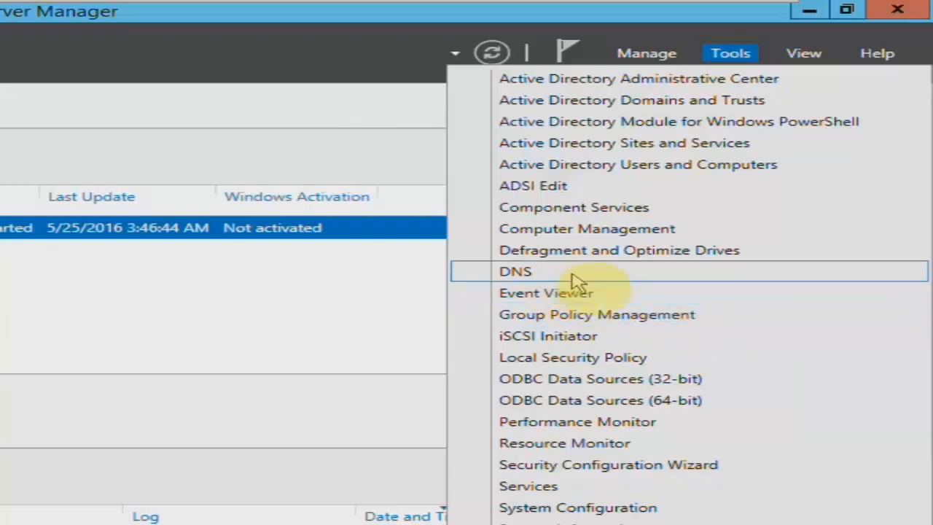
pyautogui.click(657, 169)
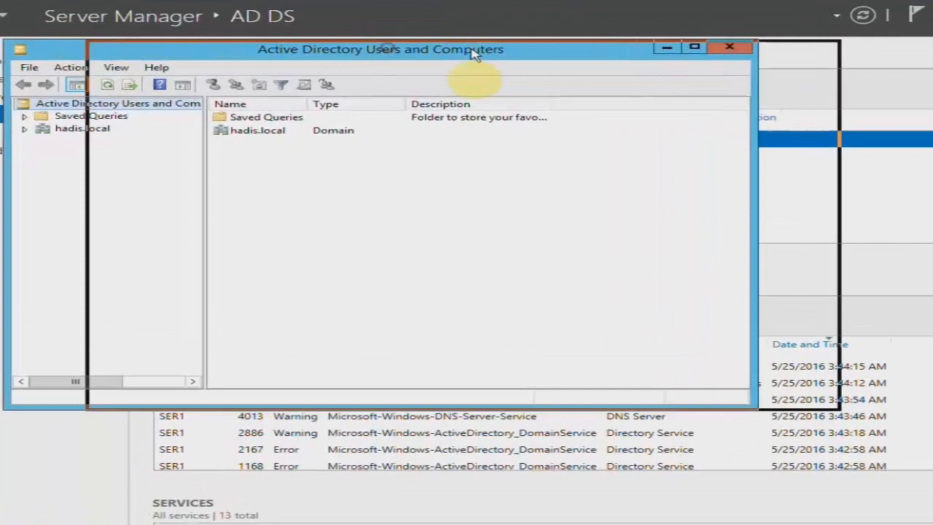
# - Expand hadis.local and browse the Builtin, Computers, Domain Controllers and Users containers
pyautogui.click(83, 128)
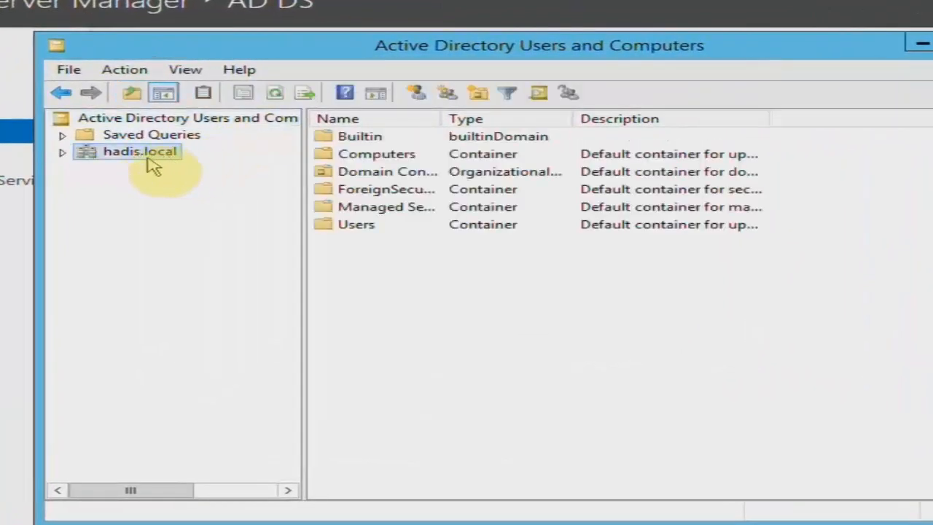
pyautogui.click(62, 152)
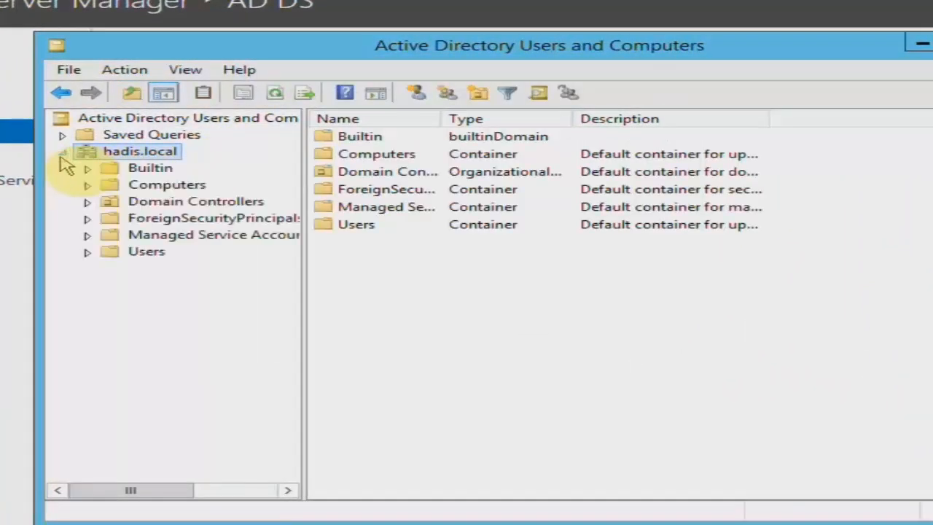
pyautogui.moveTo(302, 195); pyautogui.dragTo(327, 196)
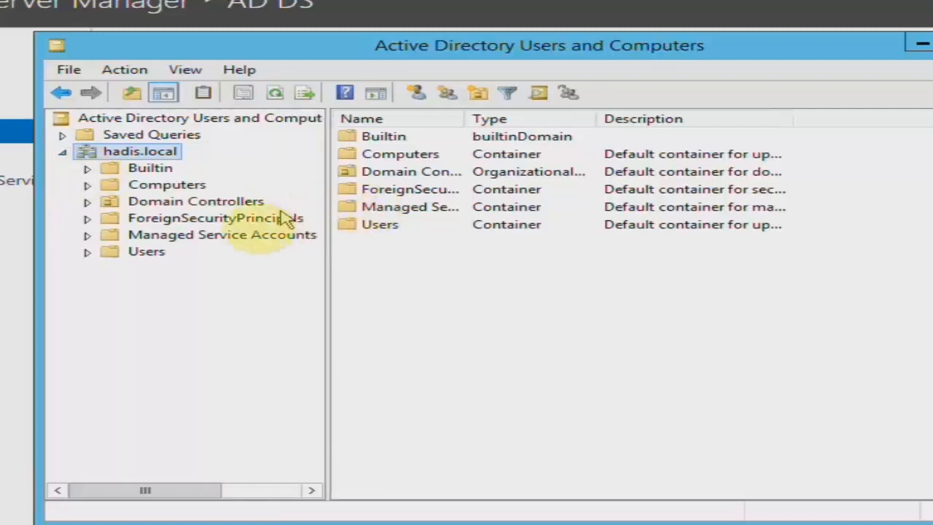
pyautogui.click(150, 168)
pyautogui.click(167, 185)
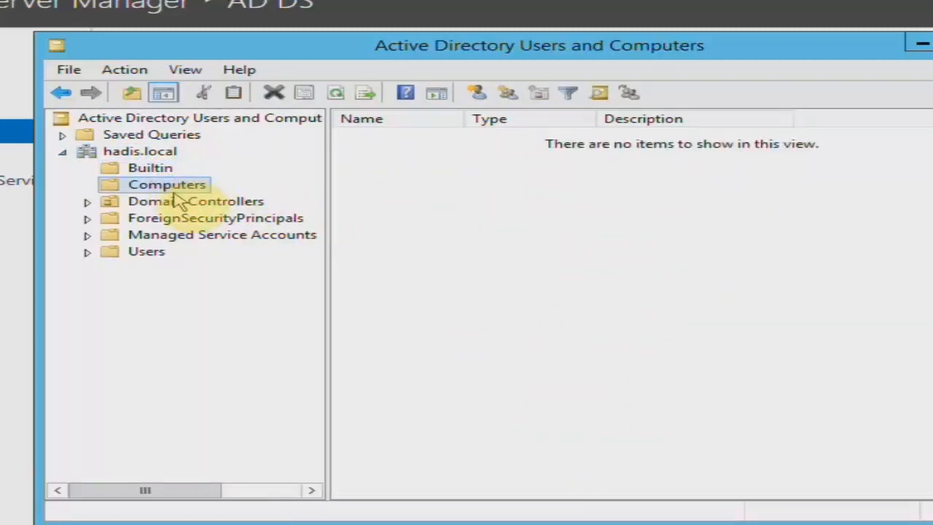
pyautogui.click(179, 204)
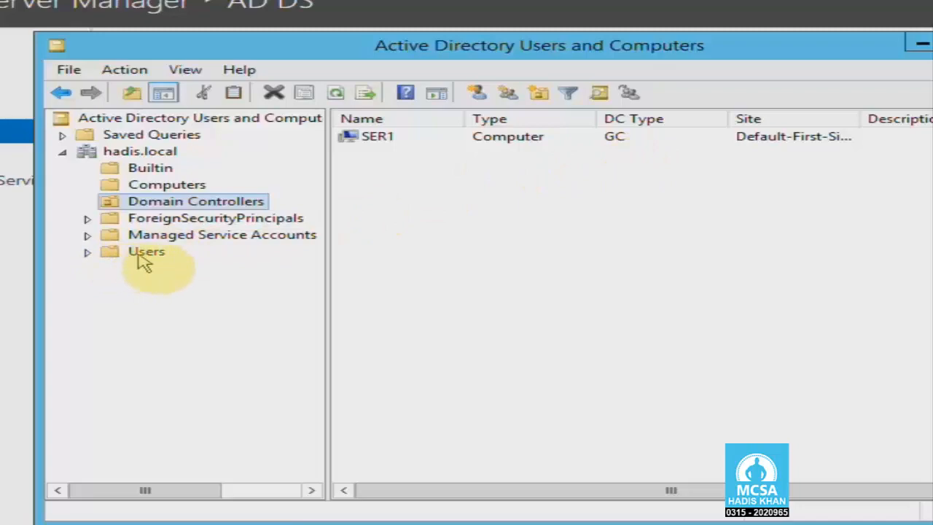
pyautogui.click(109, 253)
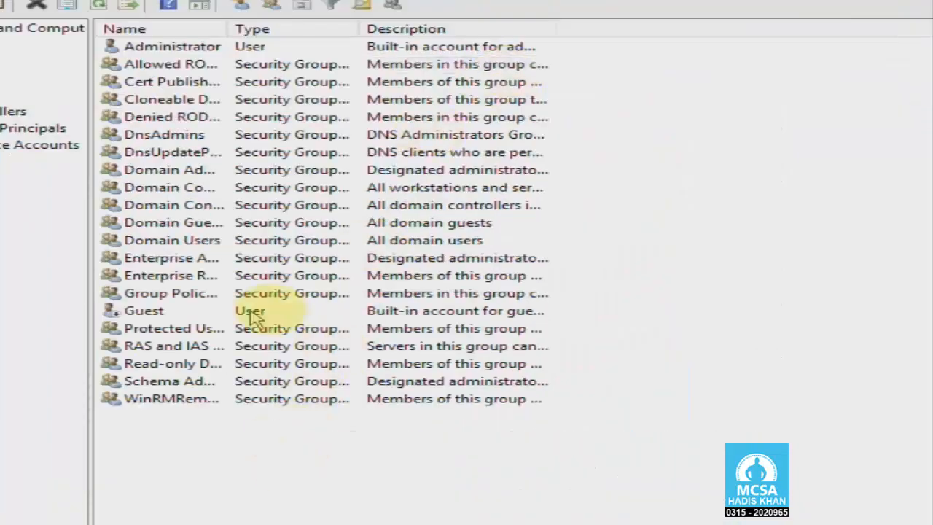
# - Widen the Name column to show full account and group names, then restore the window
pyautogui.moveTo(225, 32); pyautogui.dragTo(402, 33)
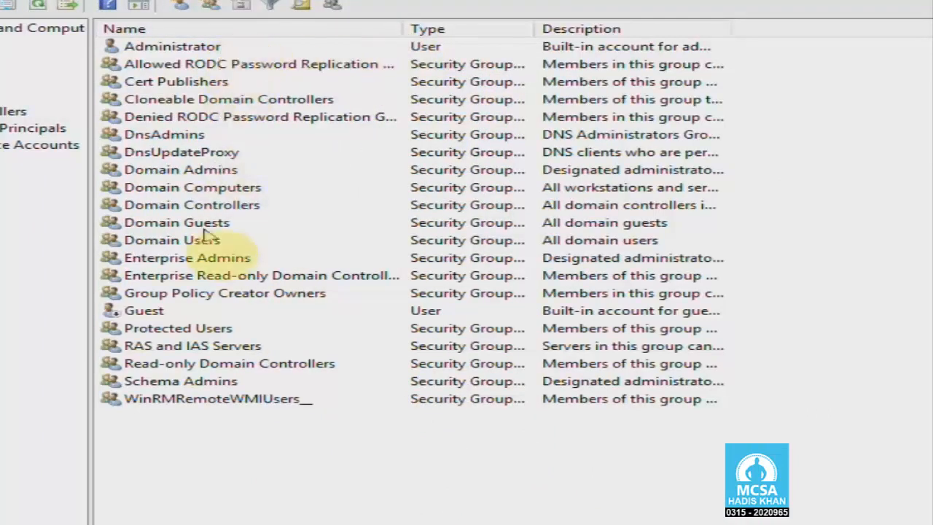
pyautogui.click(179, 51)
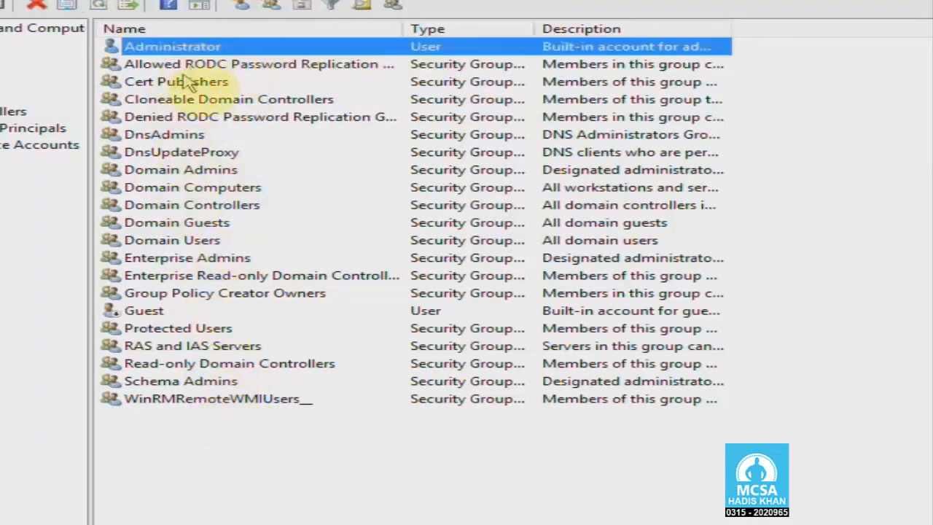
pyautogui.click(206, 257)
pyautogui.click(247, 449)
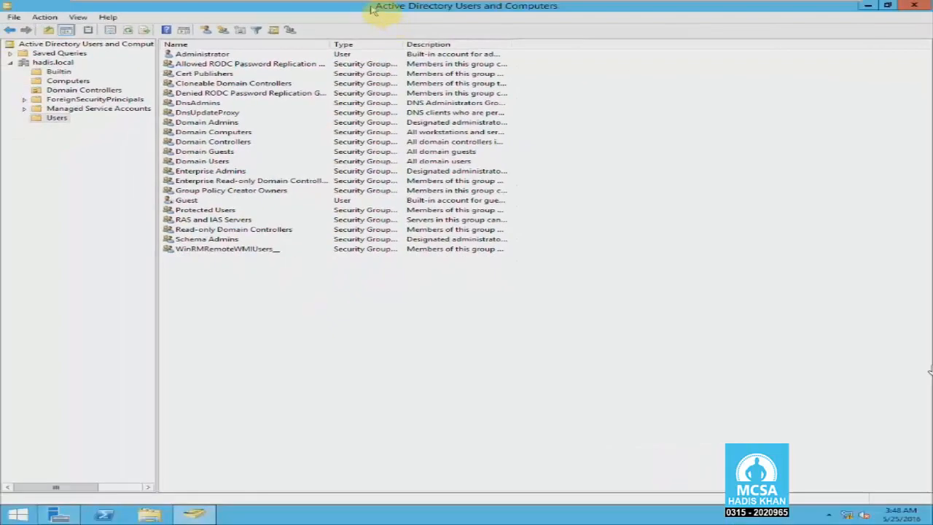
pyautogui.moveTo(372, 9); pyautogui.dragTo(372, 57)
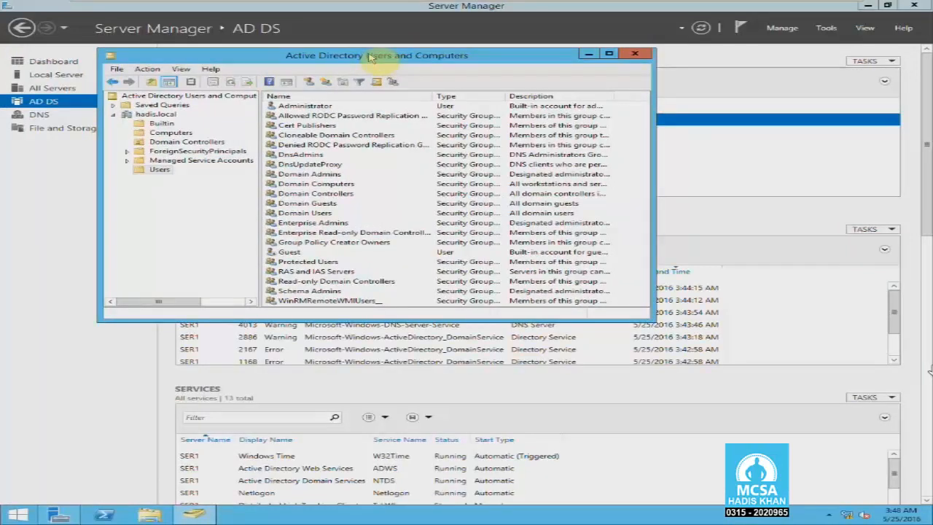
# - Close ADUC and Server Manager, then take a VM snapshot named 'Domain' described 'Hadis.local'
pyautogui.click(636, 56)
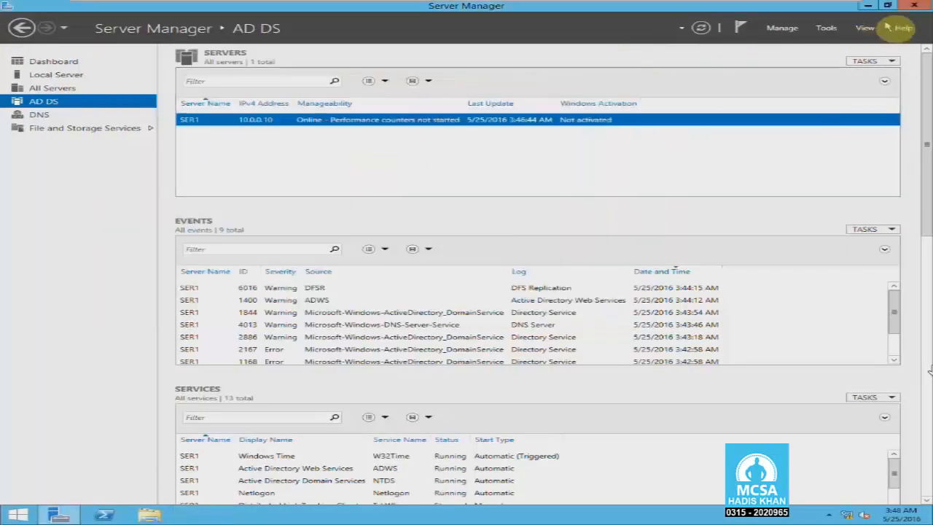
pyautogui.click(914, 5)
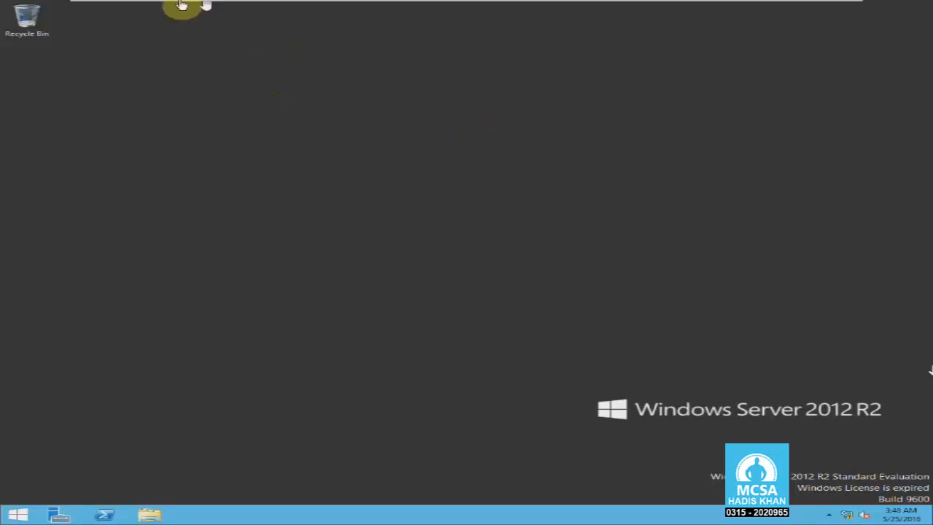
pyautogui.moveTo(183, 4)
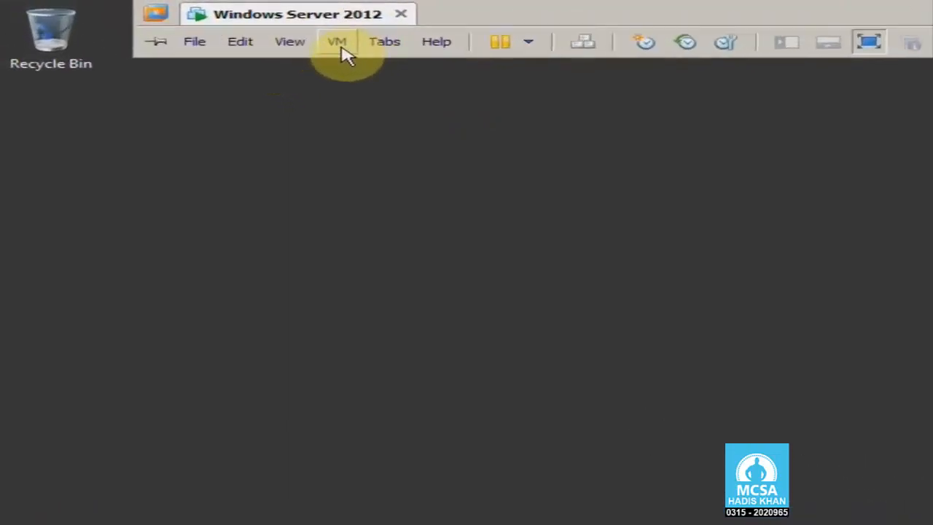
pyautogui.click(228, 29)
pyautogui.moveTo(446, 166)
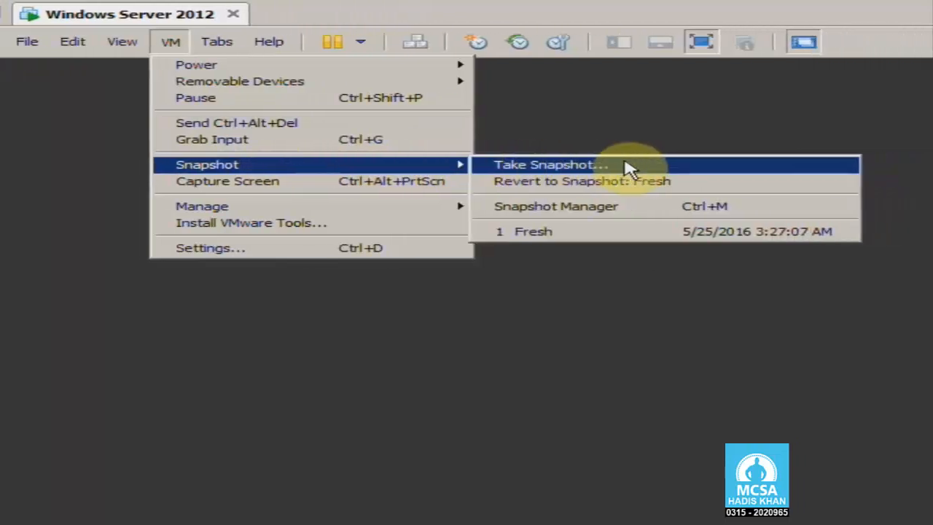
pyautogui.click(633, 166)
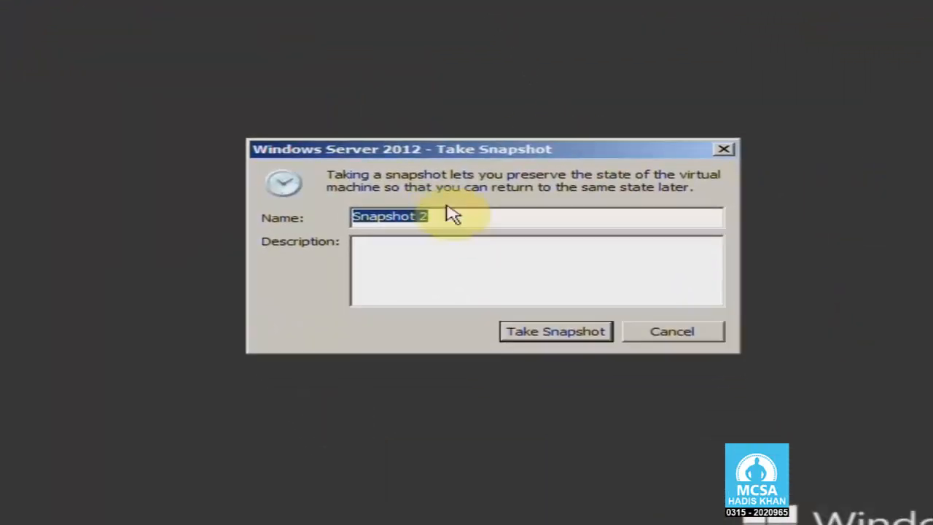
pyautogui.write('Domain')
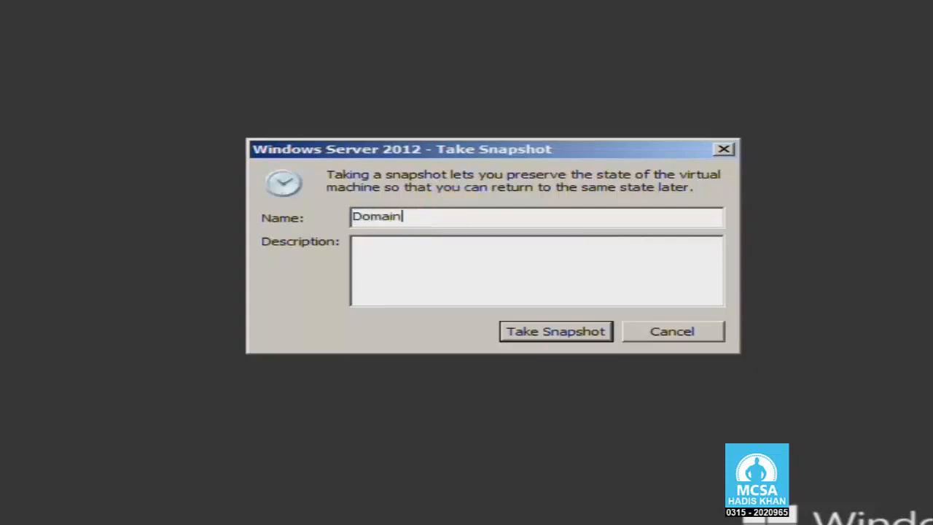
pyautogui.click(483, 272)
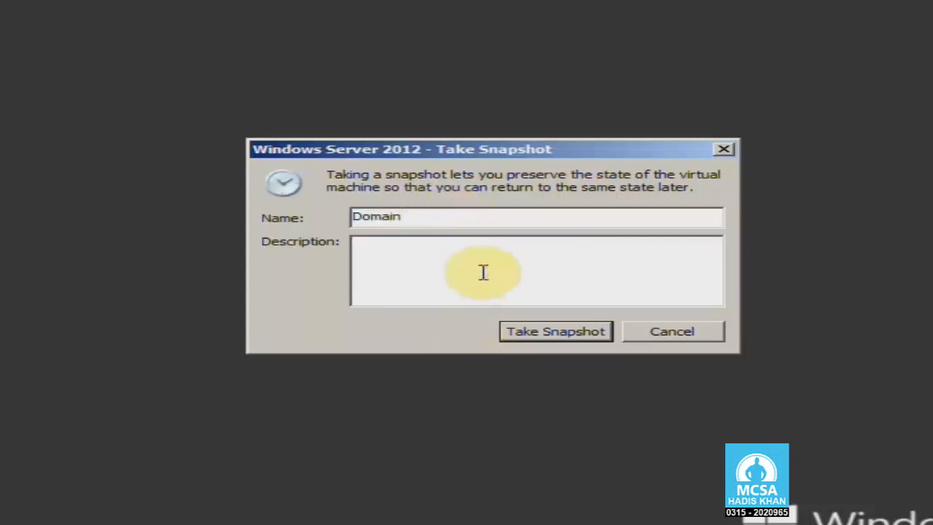
pyautogui.write('Hadis.local')
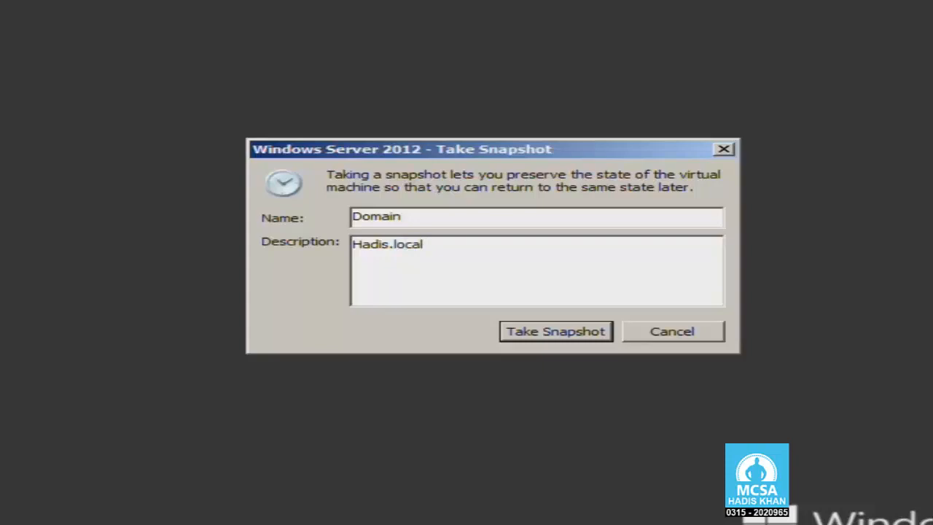
pyautogui.click(556, 331)
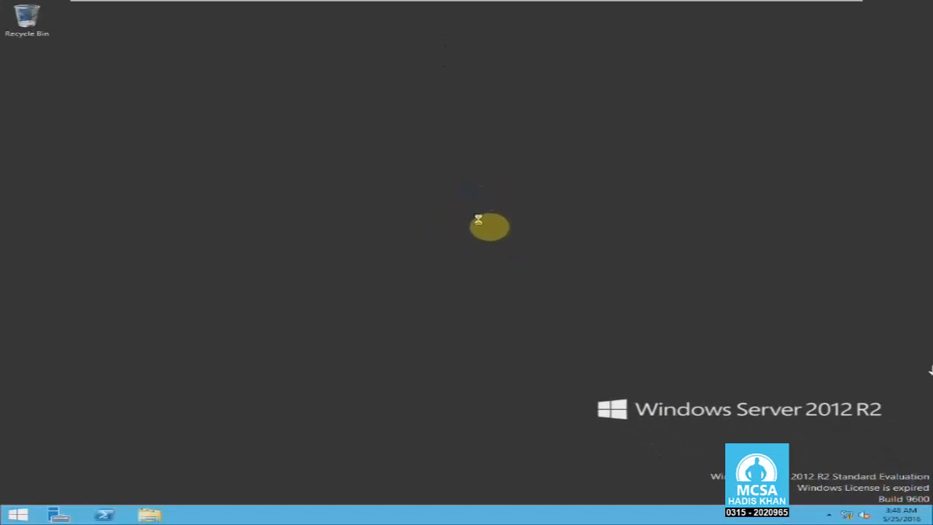
# - Revert the VM to the Fresh snapshot and resume it
pyautogui.rightClick(479, 219)
pyautogui.moveTo(195, 4)
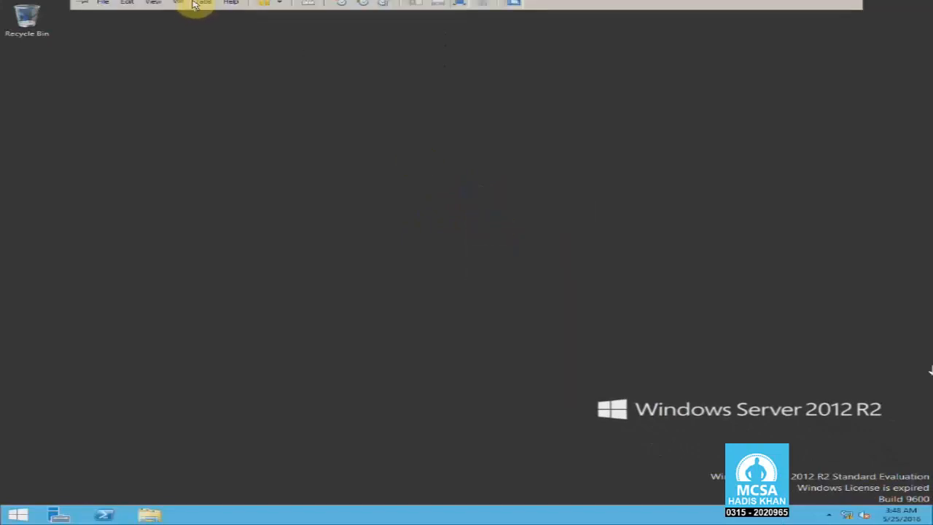
pyautogui.click(179, 22)
pyautogui.moveTo(321, 89)
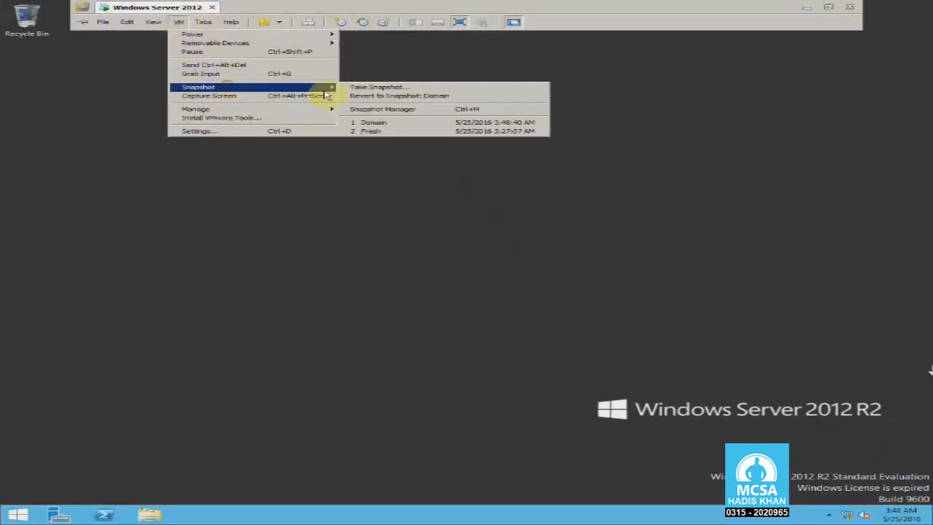
pyautogui.click(410, 134)
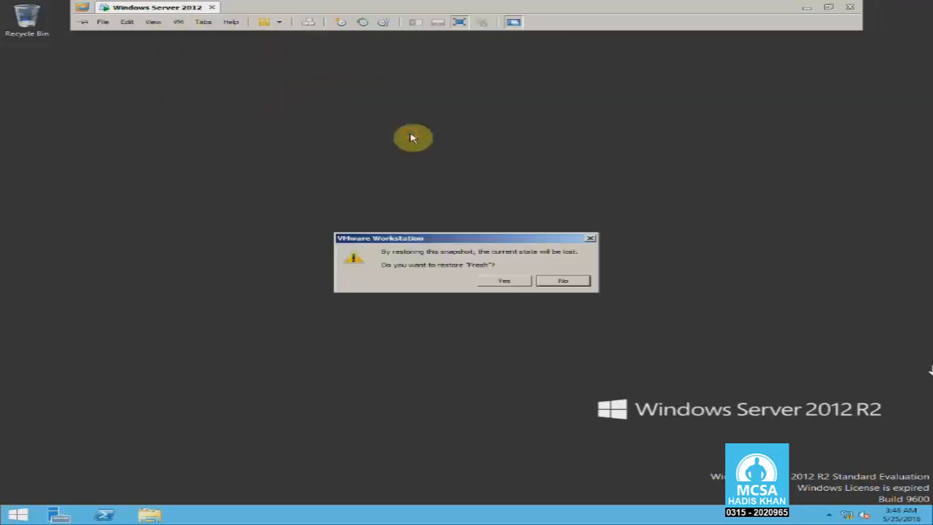
pyautogui.click(510, 281)
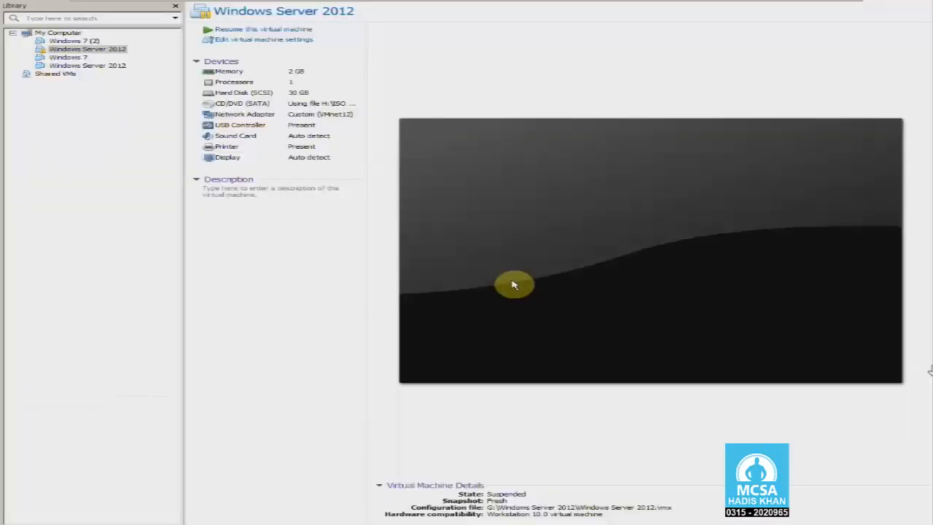
pyautogui.click(465, 252)
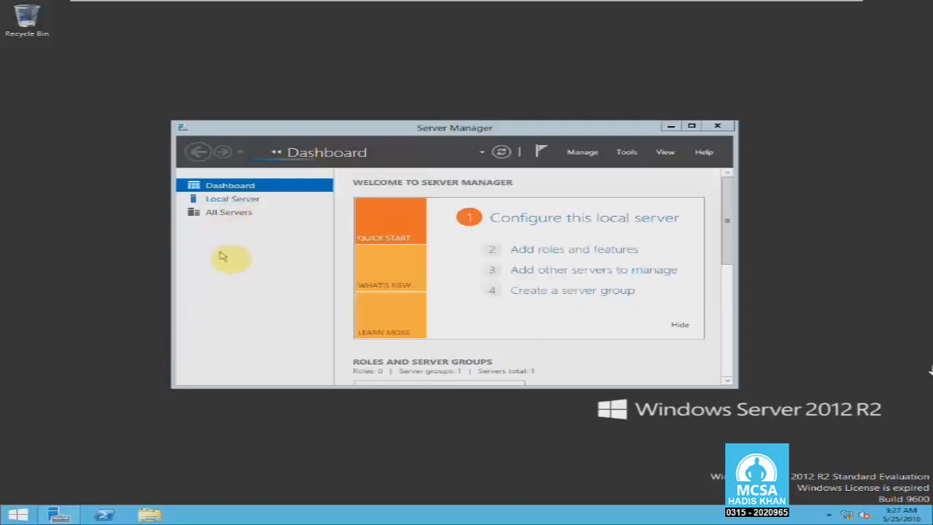
# - Check Server Manager shows no AD DS role, then close it
pyautogui.doubleClick(293, 129)
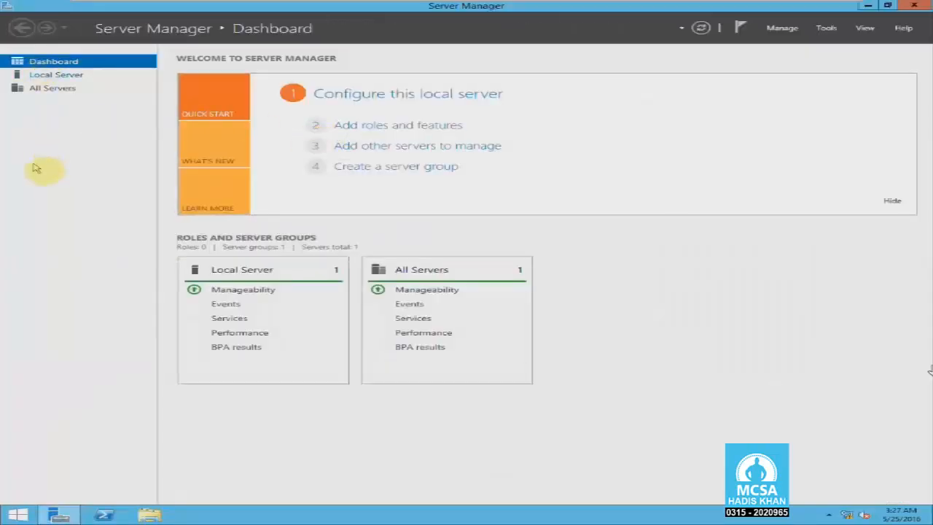
pyautogui.doubleClick(344, 9)
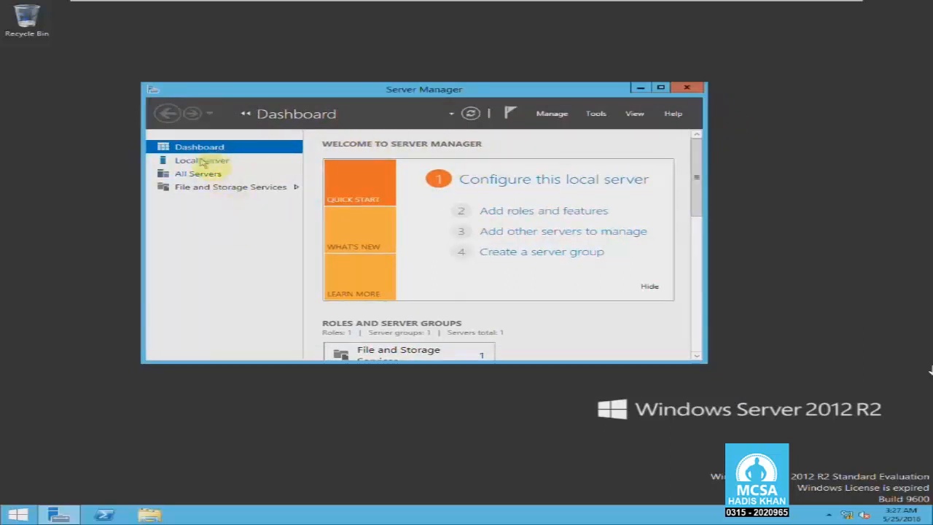
pyautogui.click(595, 113)
pyautogui.click(689, 88)
pyautogui.click(689, 88)
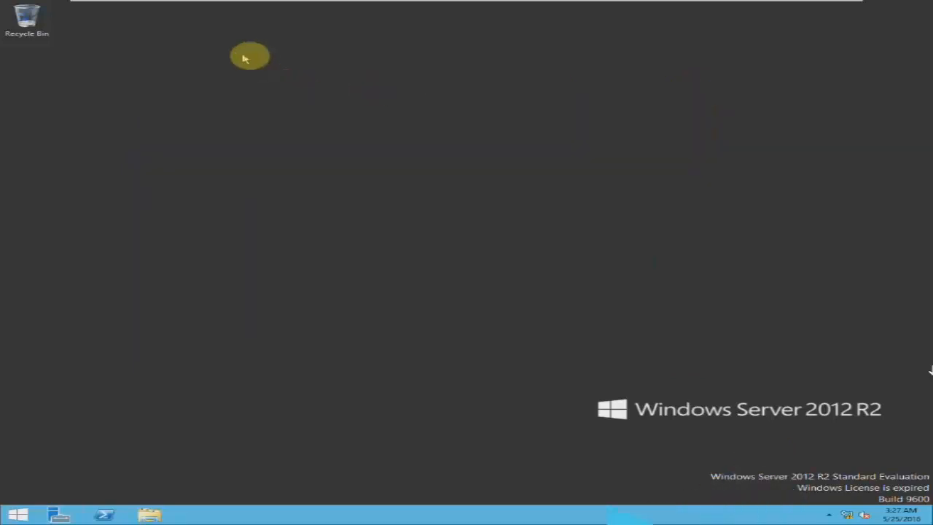
# - Revert to the Domain snapshot, verify AD DS and DNS in Server Manager, then close it
pyautogui.moveTo(215, 6)
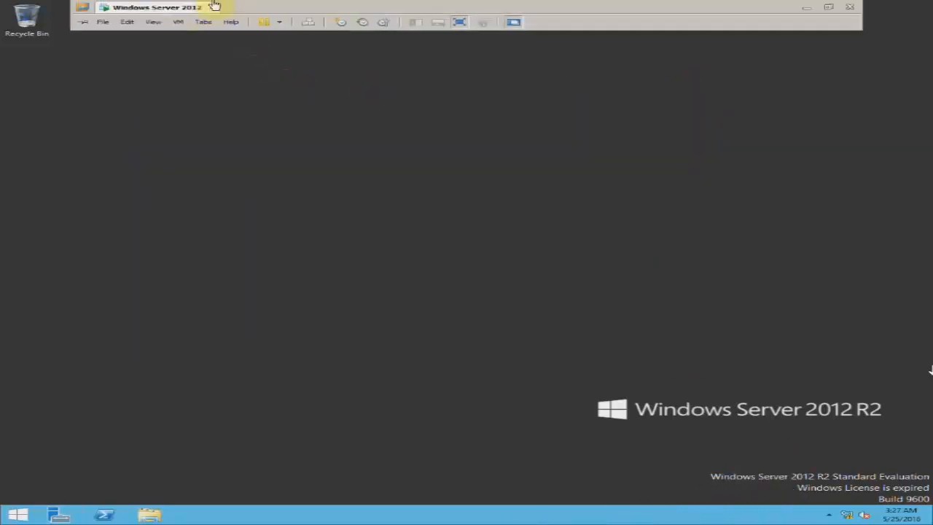
pyautogui.click(178, 22)
pyautogui.moveTo(235, 87)
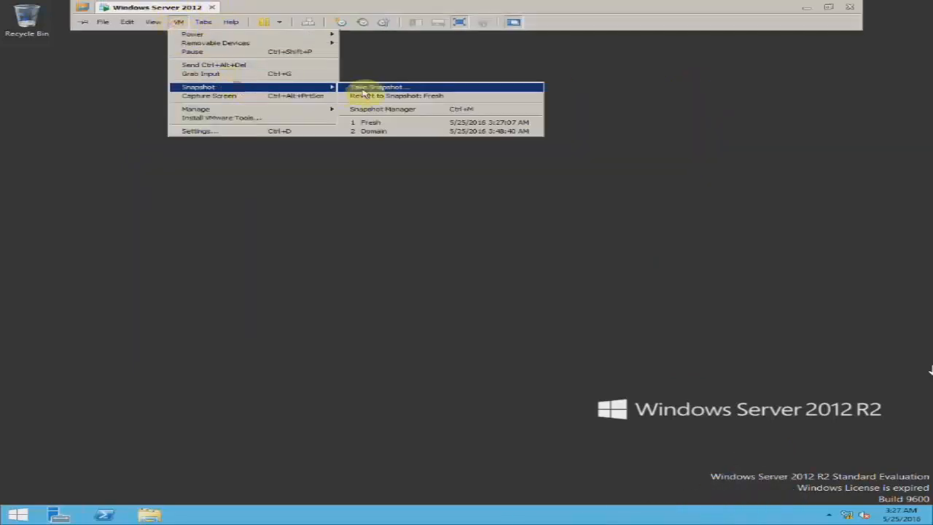
pyautogui.click(418, 132)
pyautogui.click(519, 283)
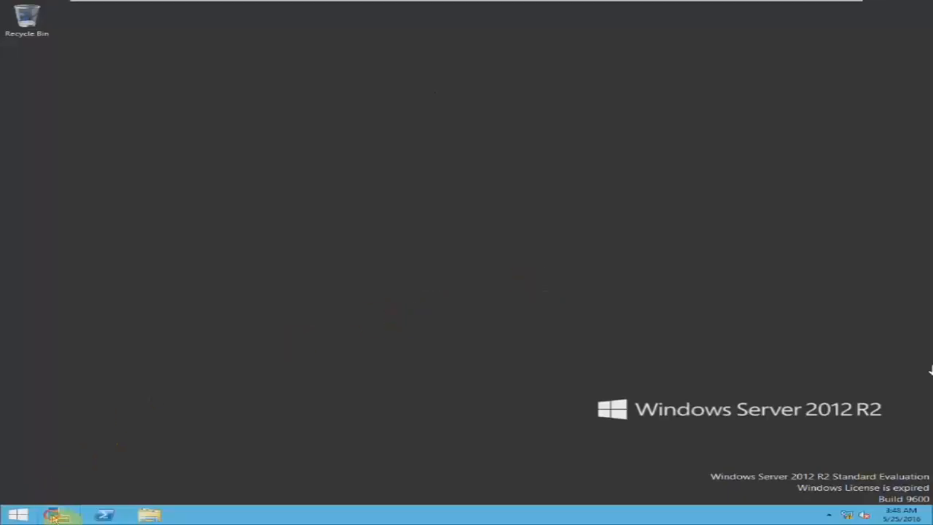
pyautogui.click(58, 515)
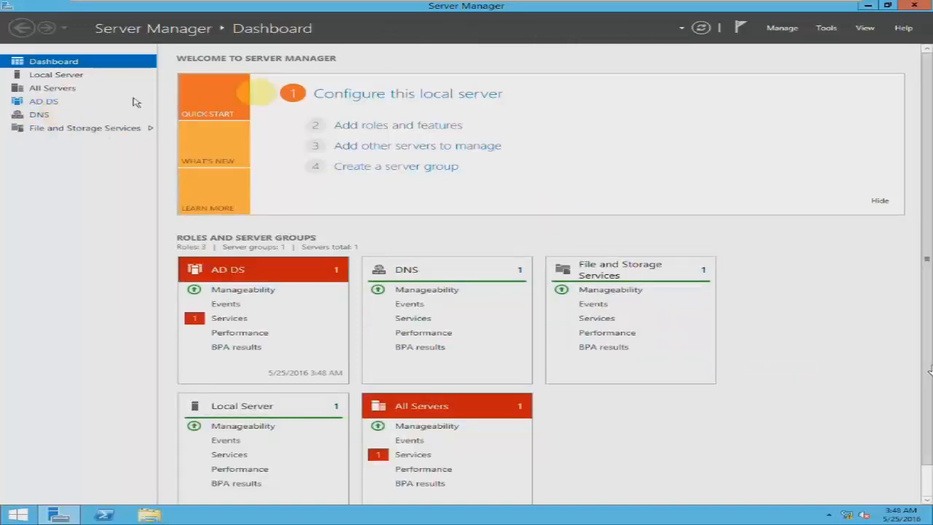
pyautogui.click(914, 6)
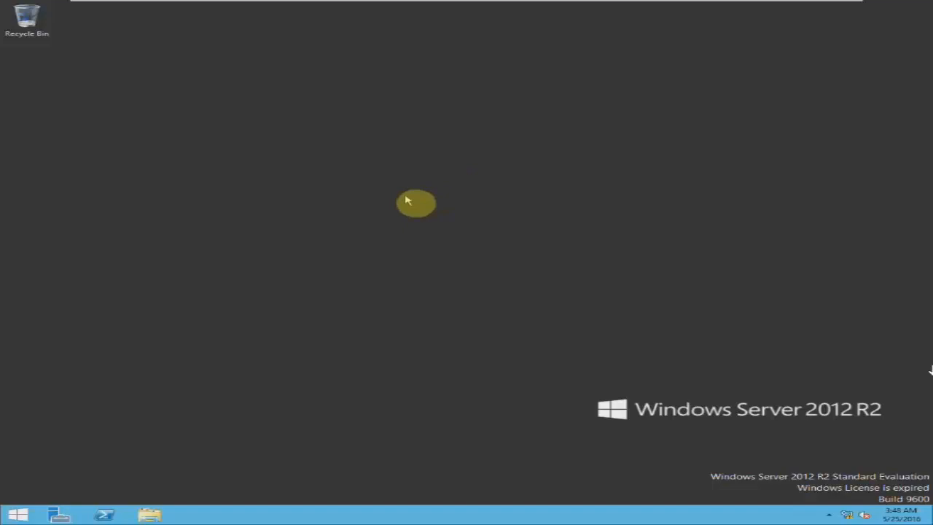
# - Shut down the server from the Alt+F4 Windows shutdown dialog
pyautogui.hotkey('alt', 'F4')
pyautogui.click(383, 149)
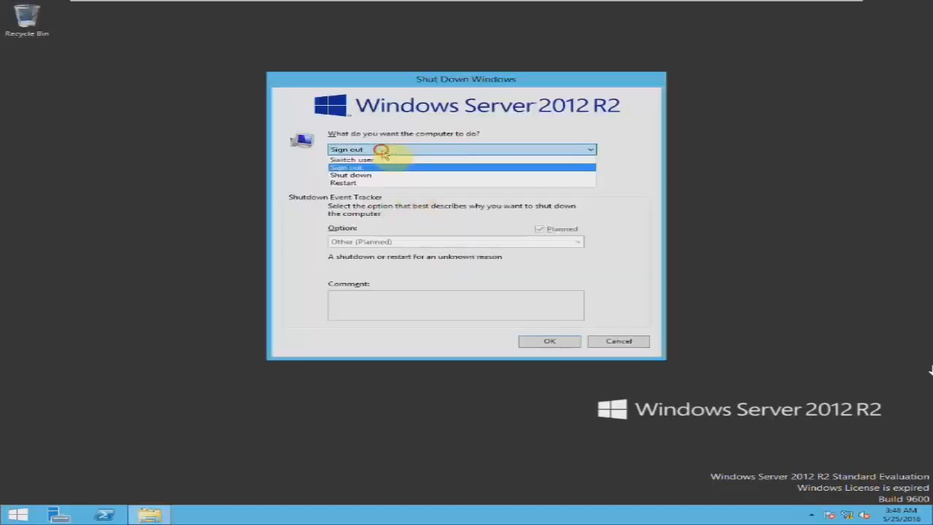
pyautogui.click(363, 176)
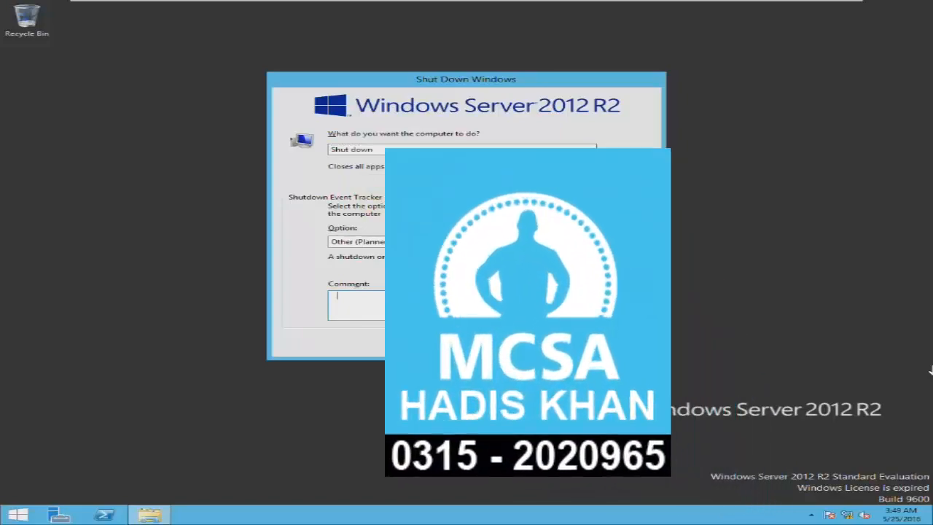
pyautogui.click(590, 276)
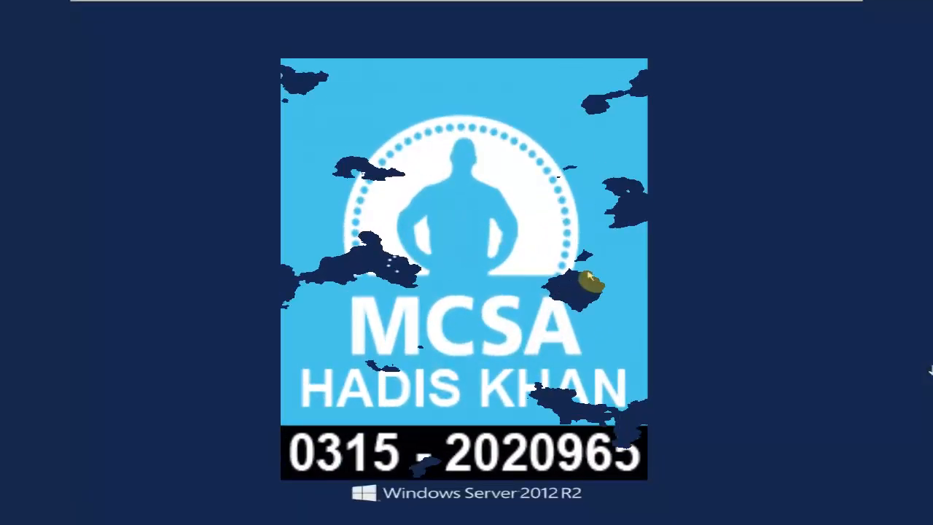